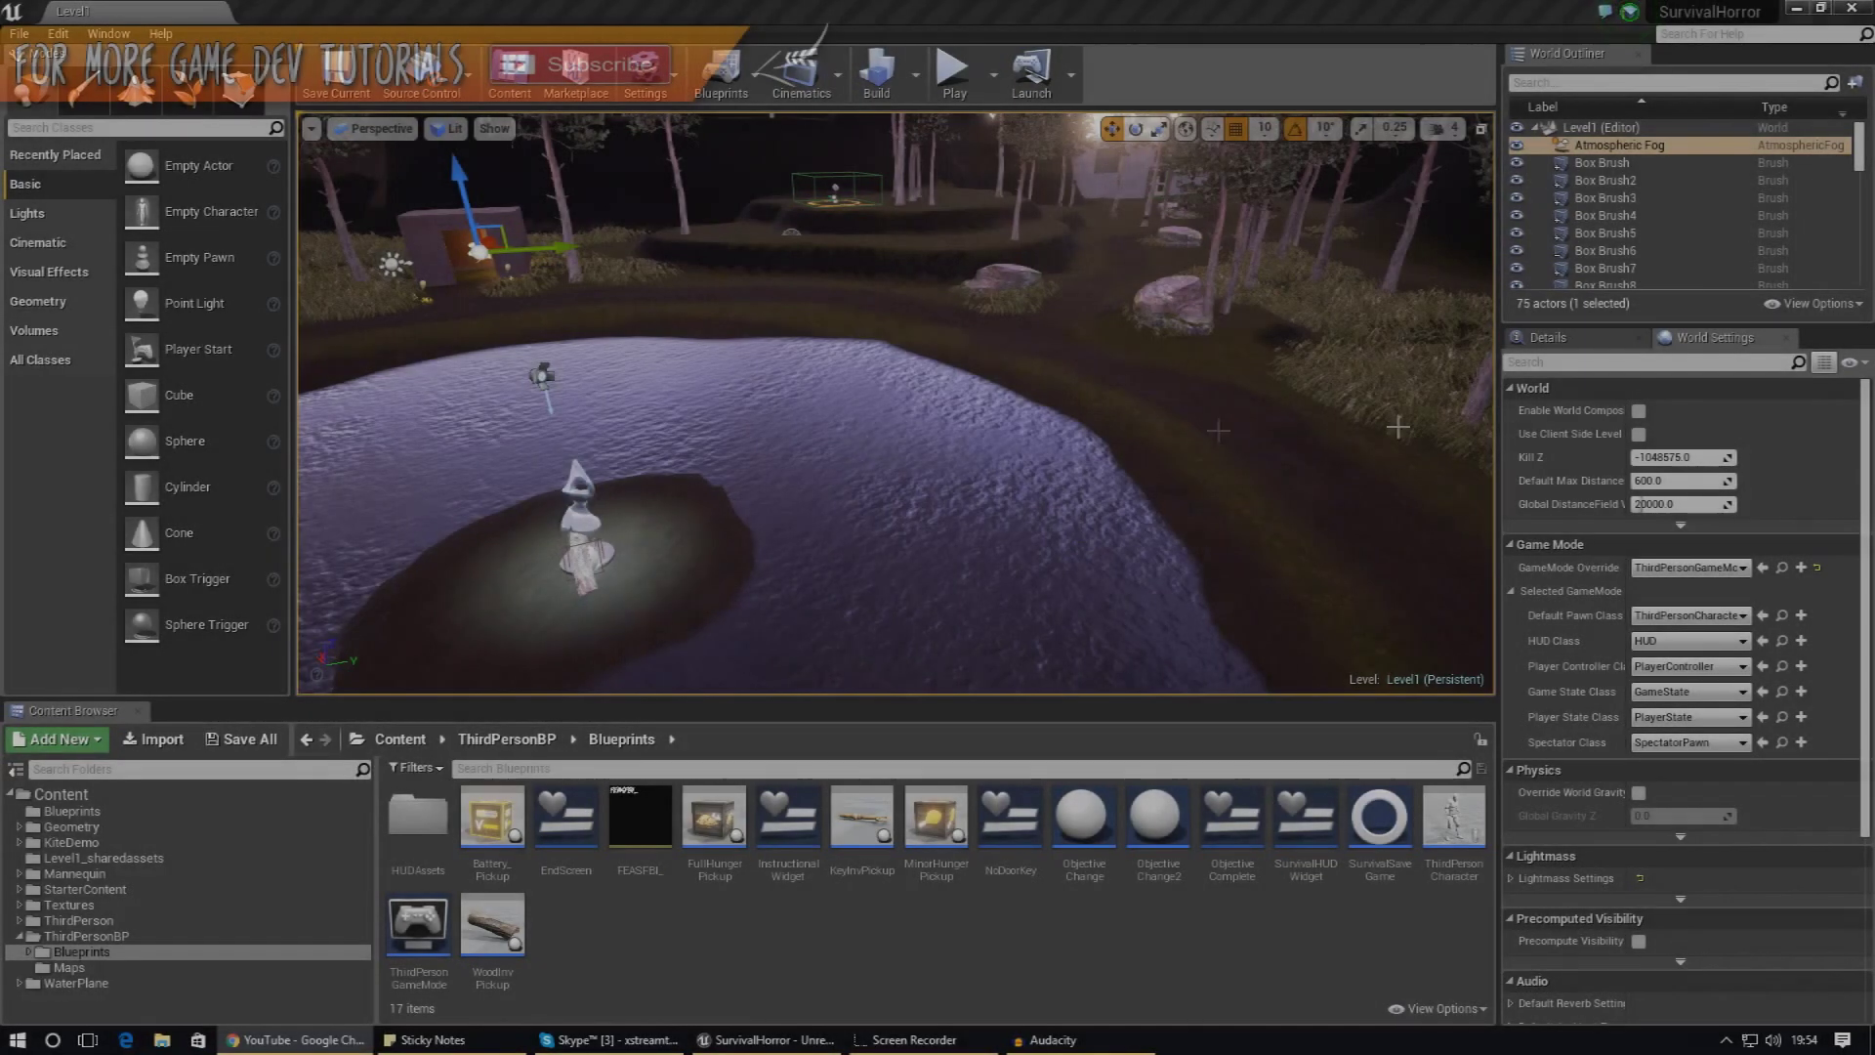
Step: Examine the level's lake, forest and building areas from several angles
right_drag(860, 428, 678, 384)
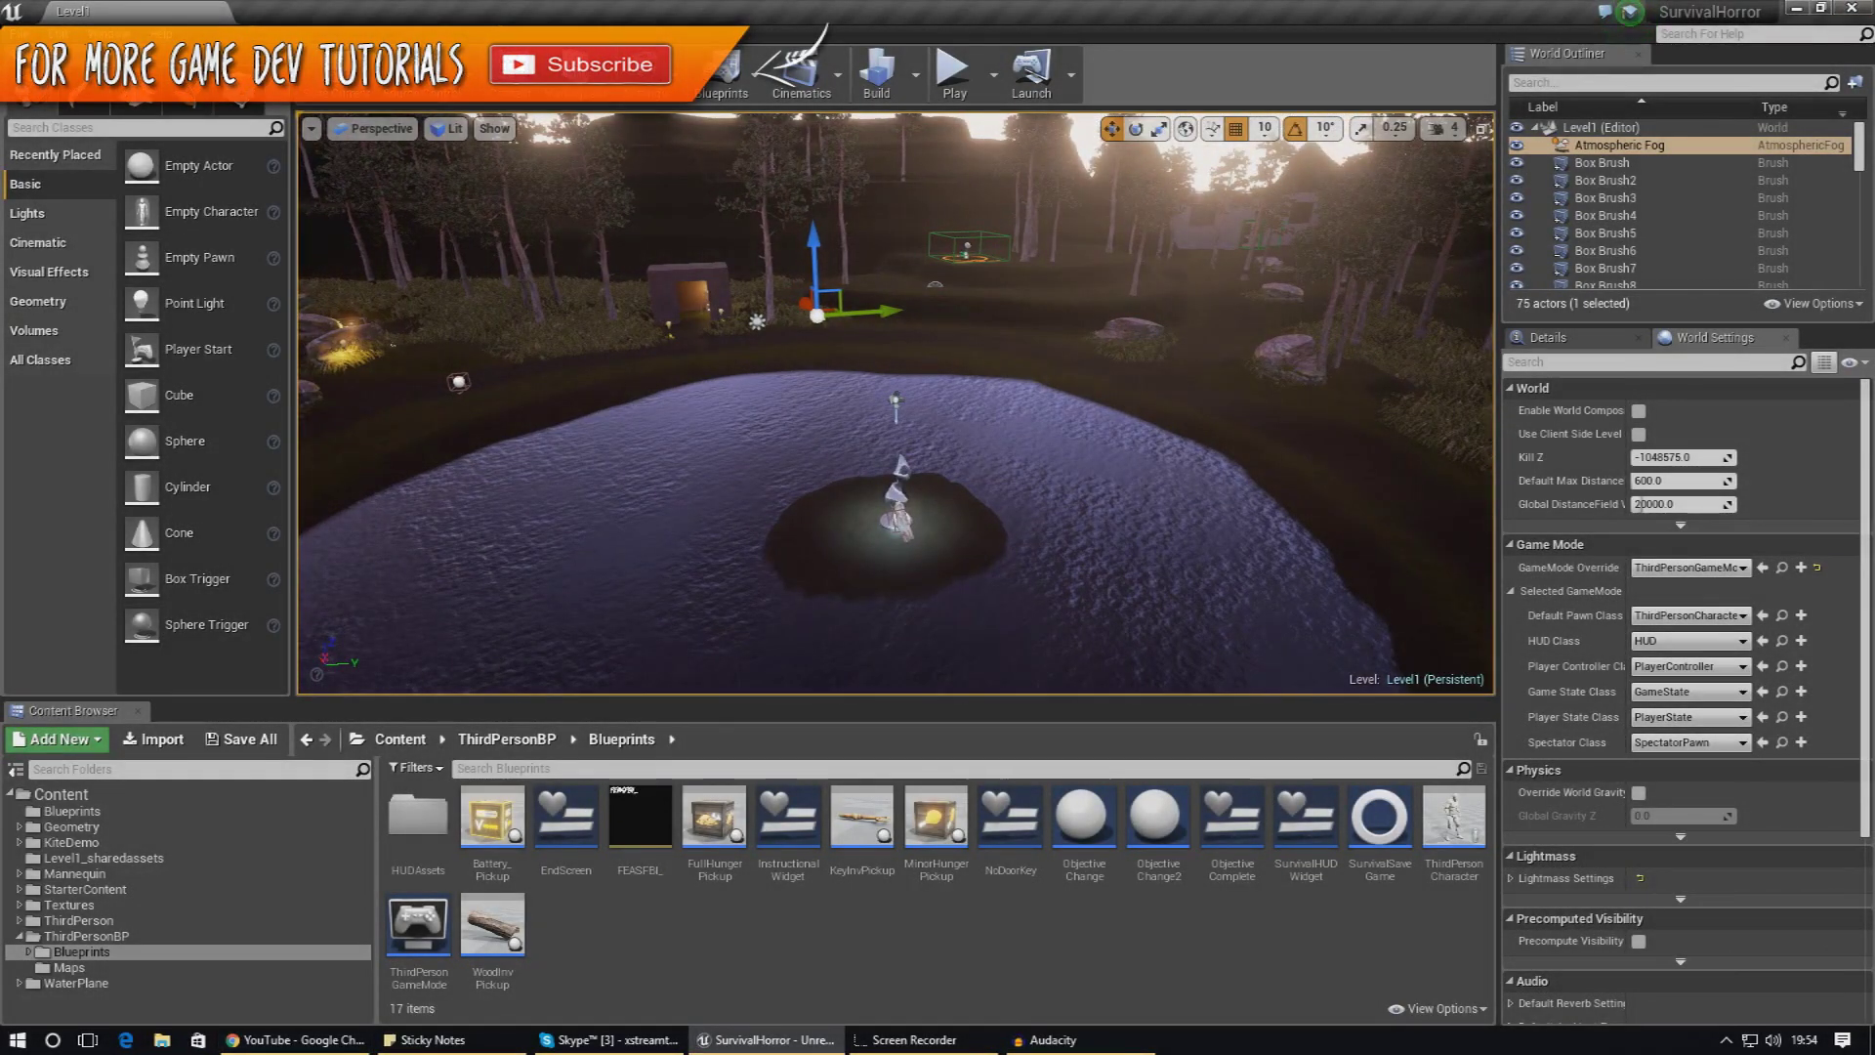
mouse_move(801, 461)
right_down()
mouse_move(801, 527)
mouse_move(802, 459)
mouse_move(879, 434)
mouse_move(859, 405)
mouse_move(798, 462)
right_up()
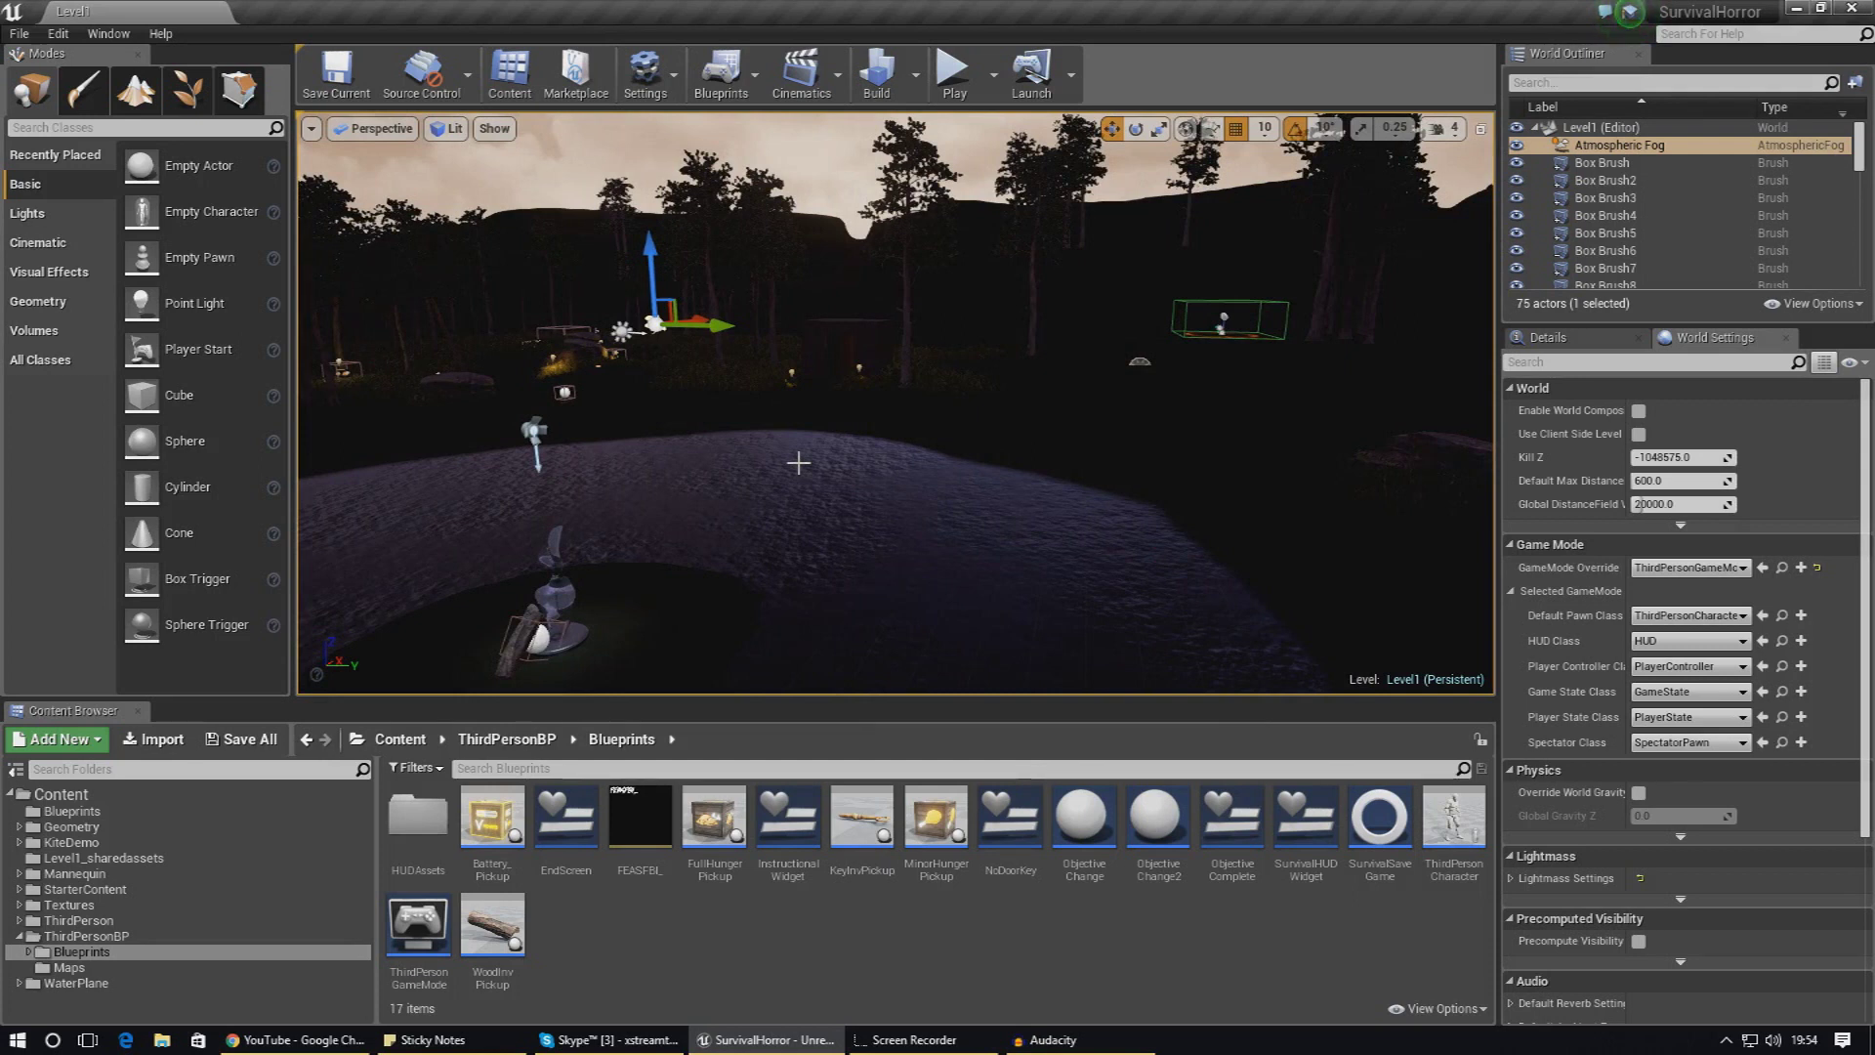
right_drag(1046, 583, 1049, 478)
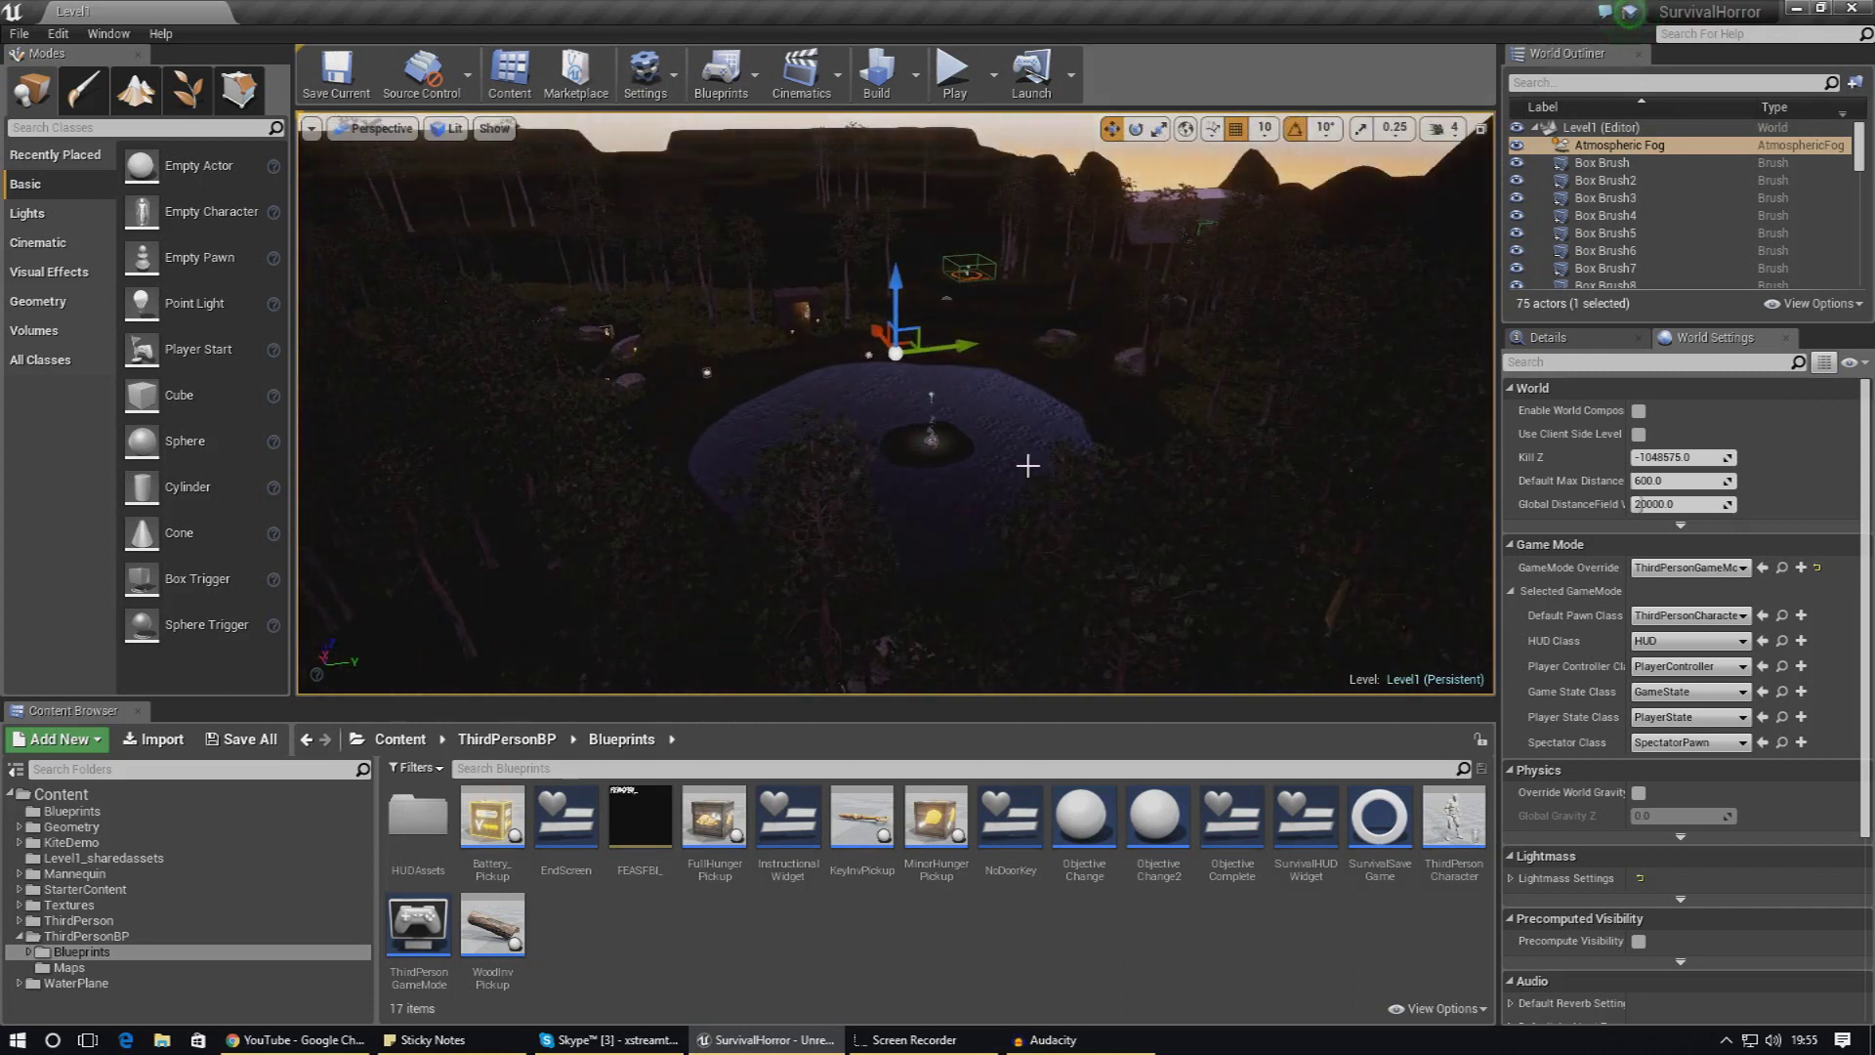
right_drag(1027, 464, 971, 469)
key(w)
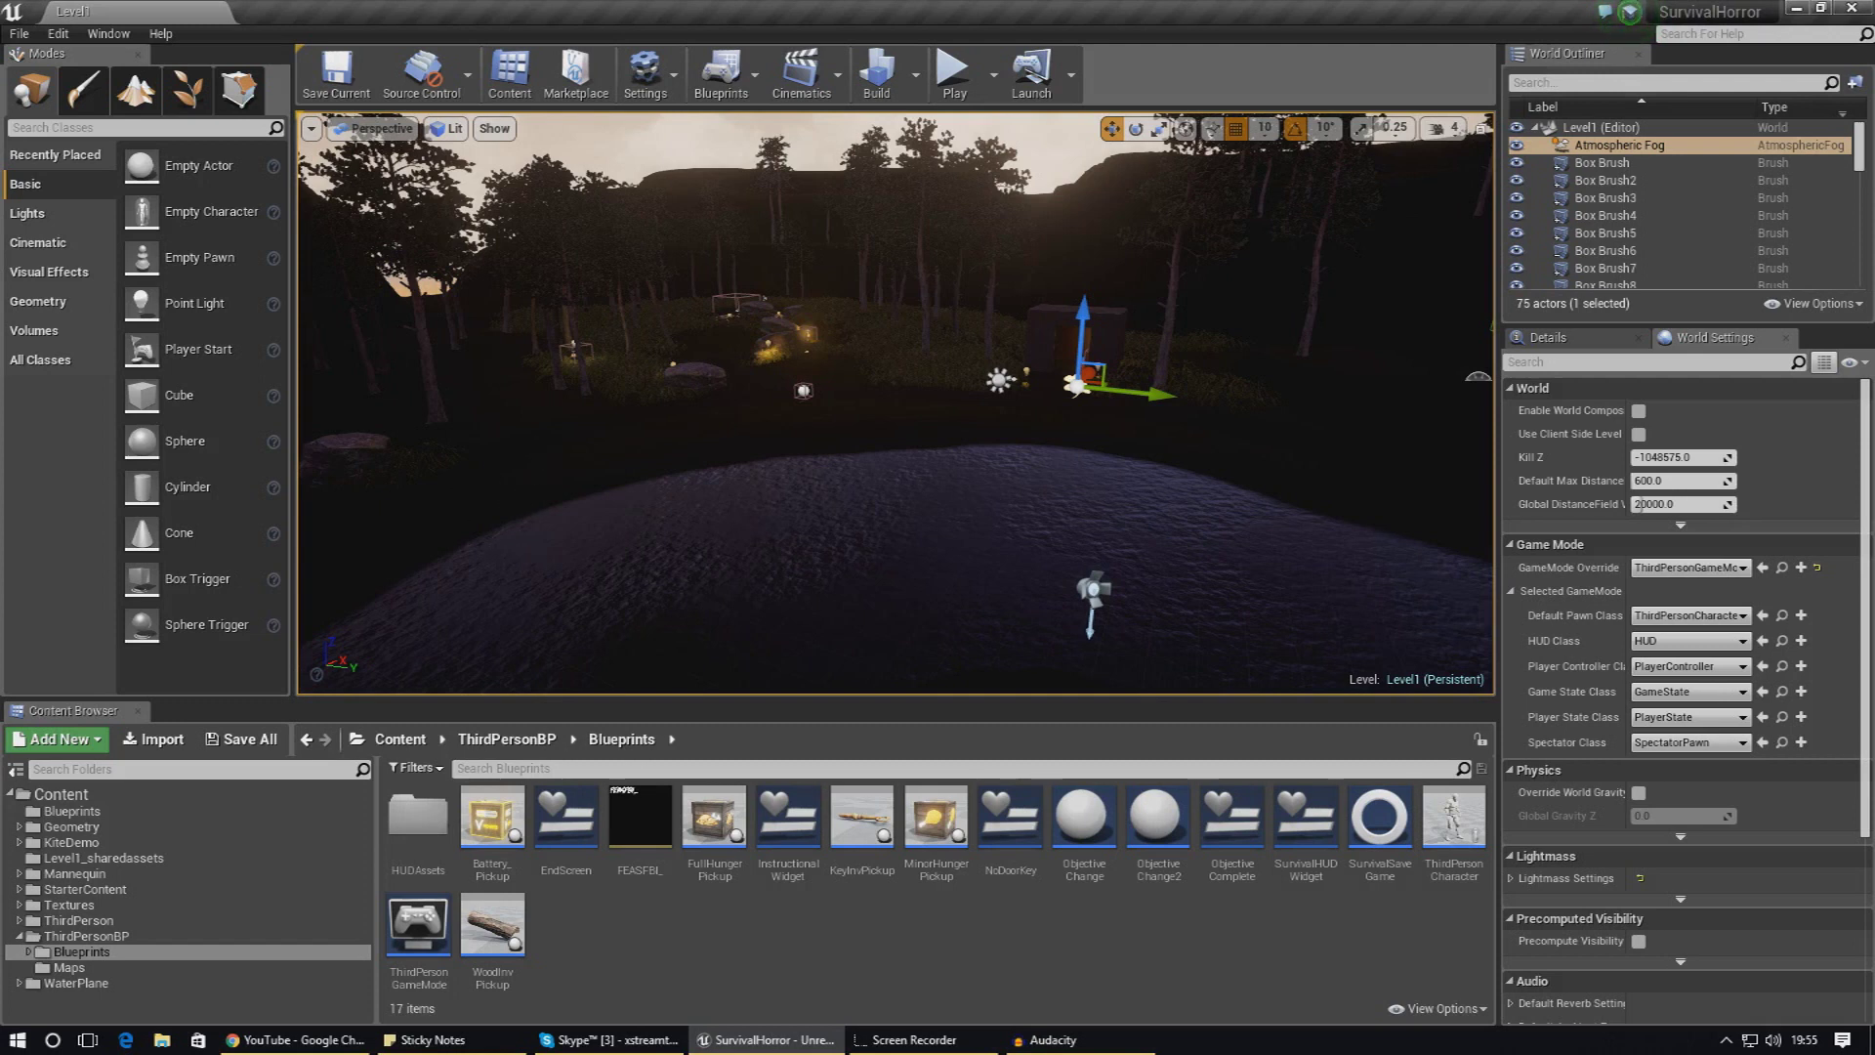
right_drag(895, 402, 1192, 332)
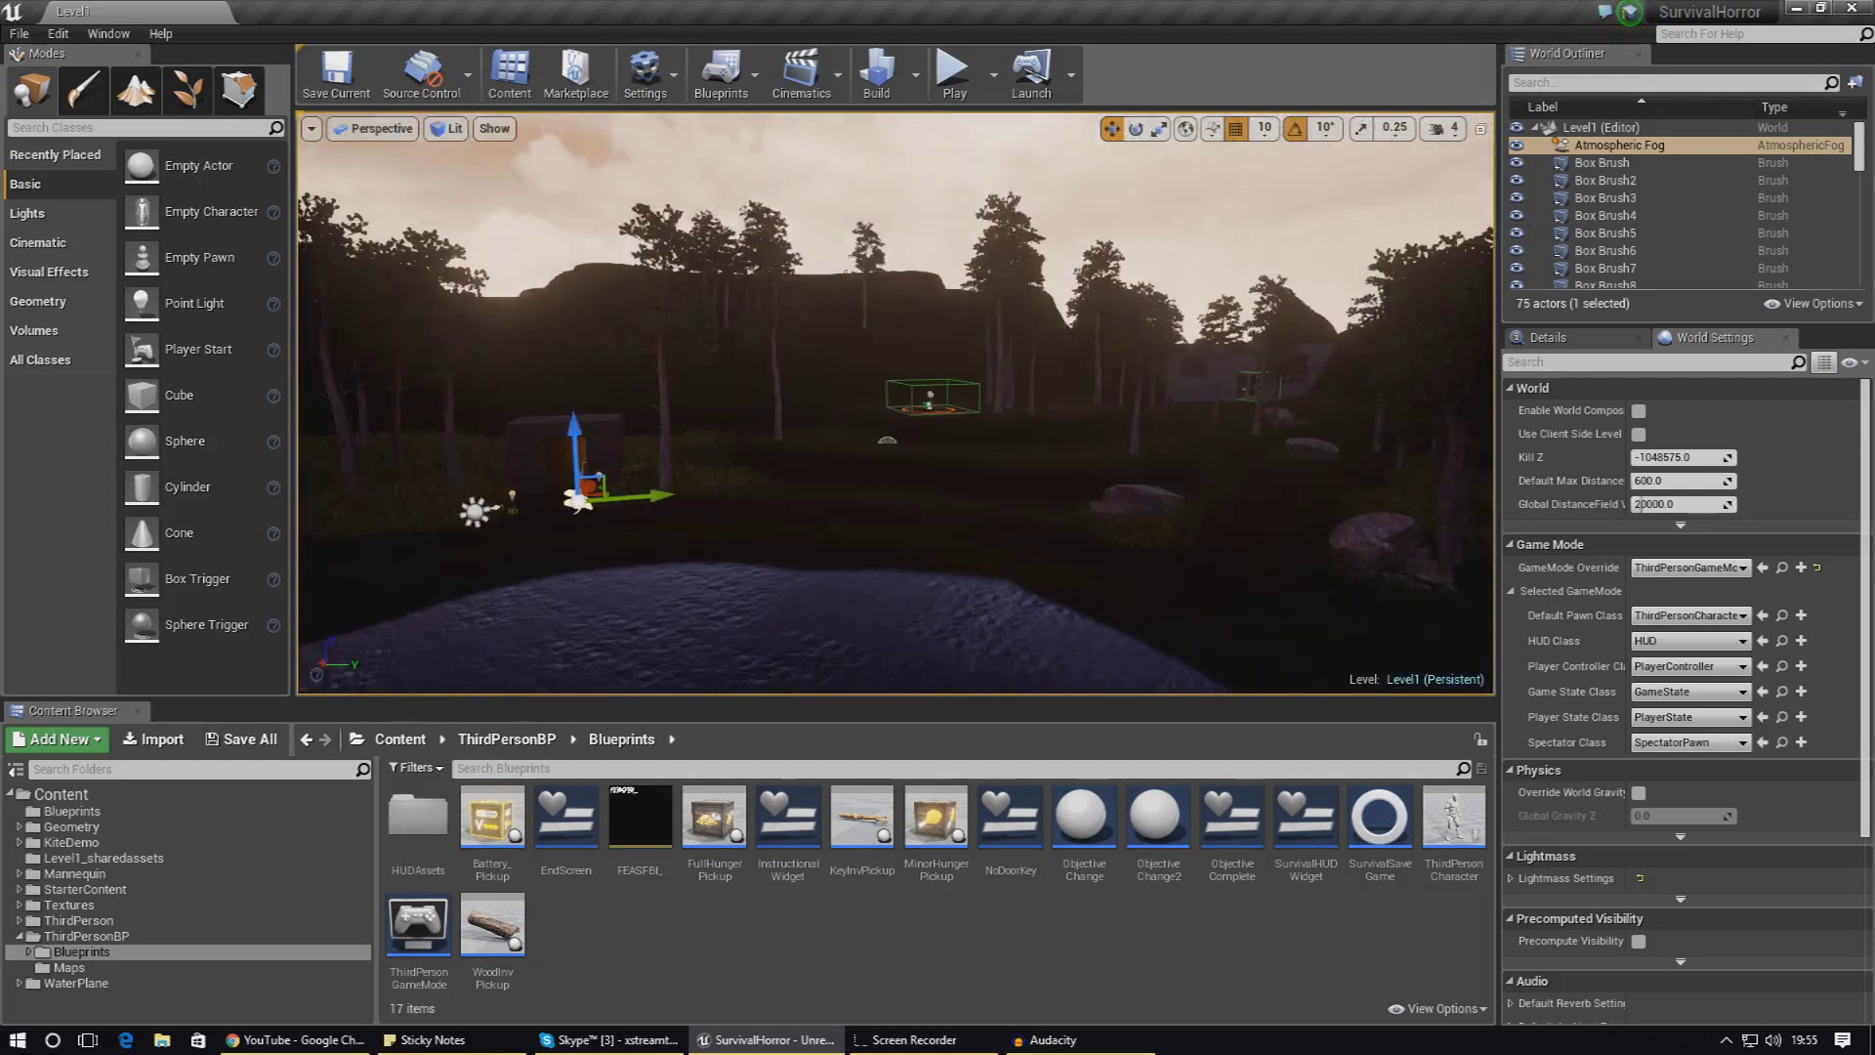
right_drag(996, 401, 557, 463)
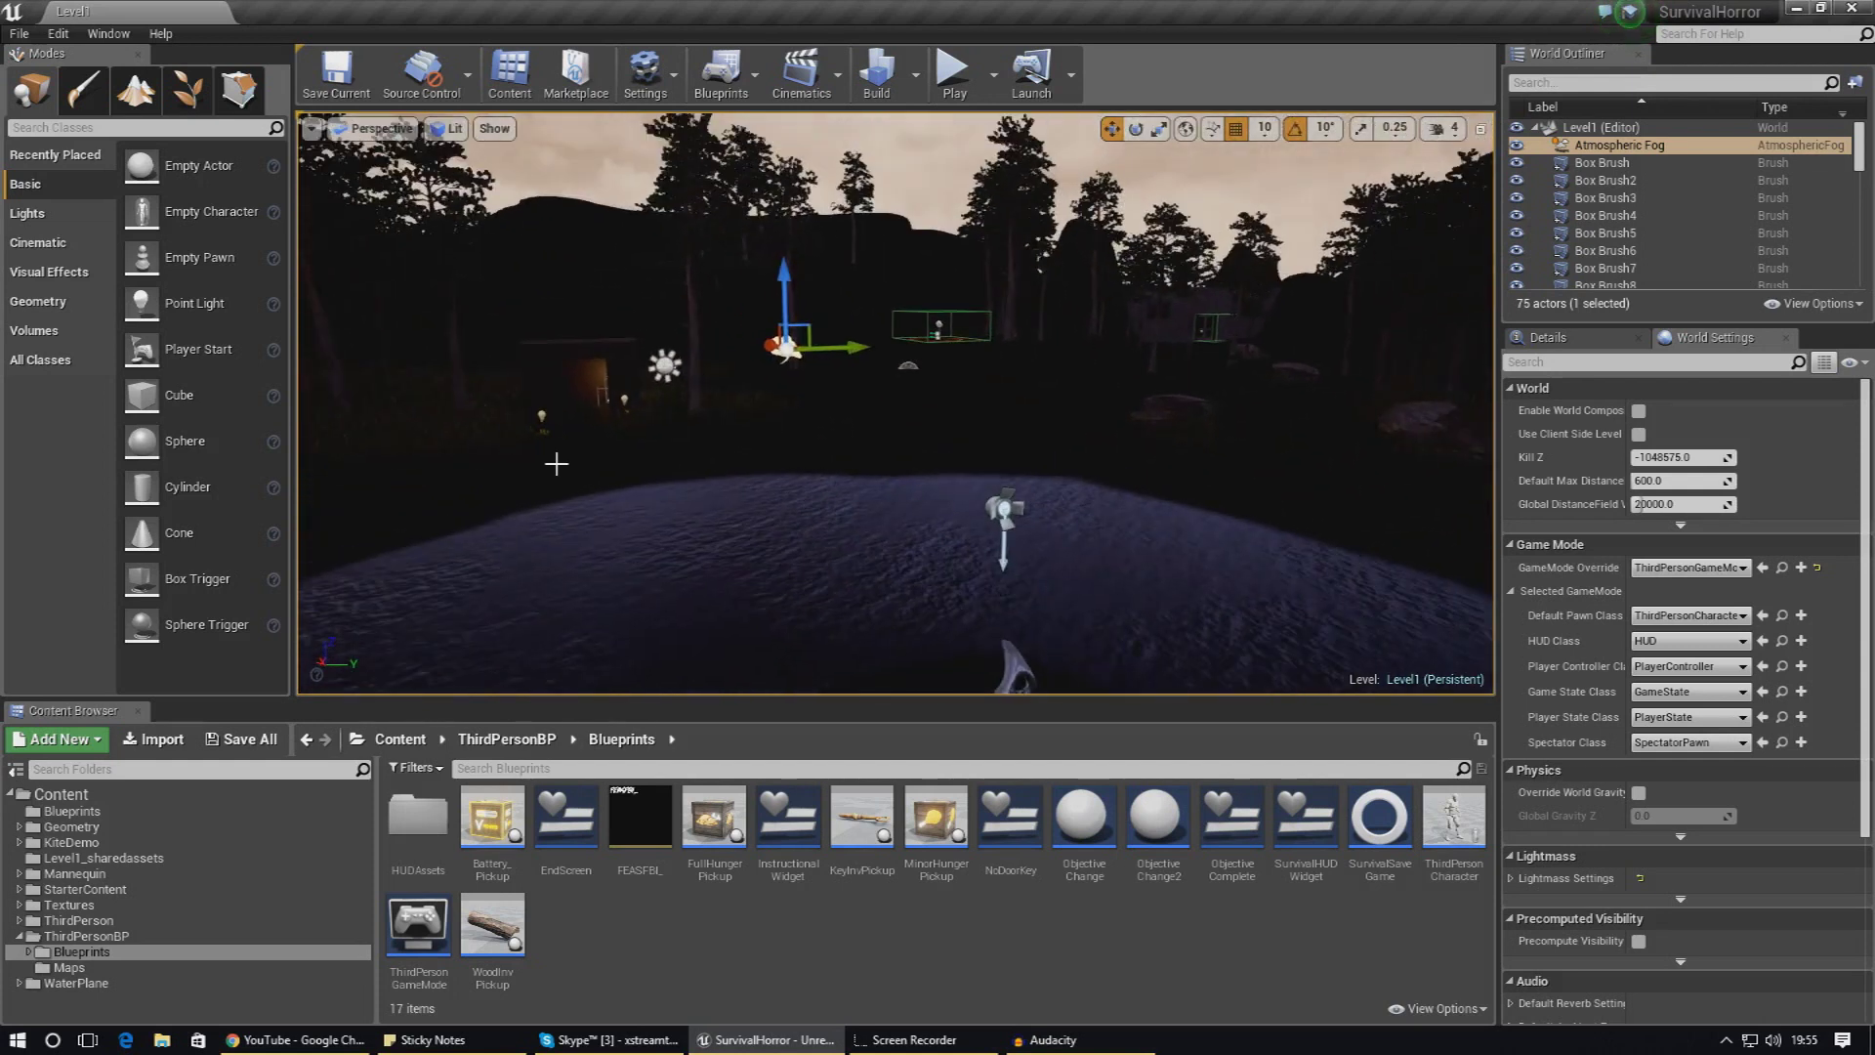
click(916, 74)
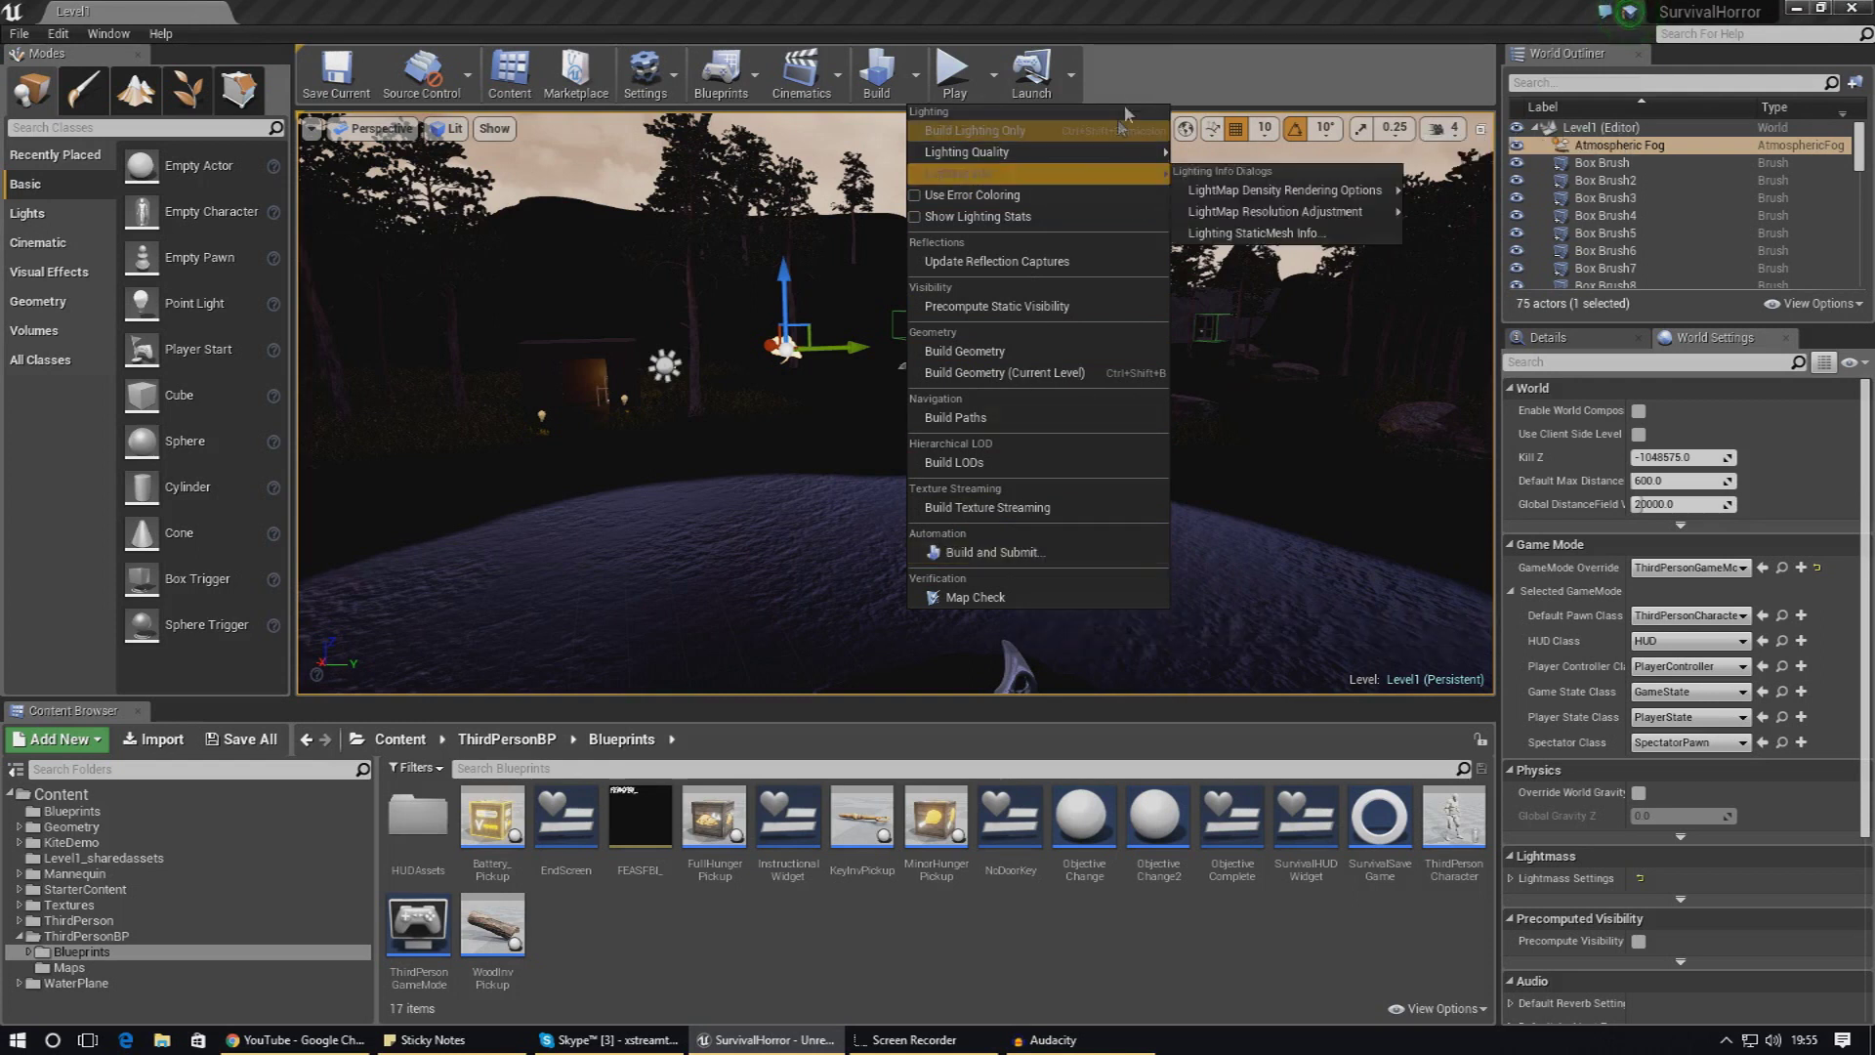
right_drag(497, 232, 463, 341)
key(w)
Step: Play-test the level, walk forward and toggle the flashlight, and stop the session
click(961, 61)
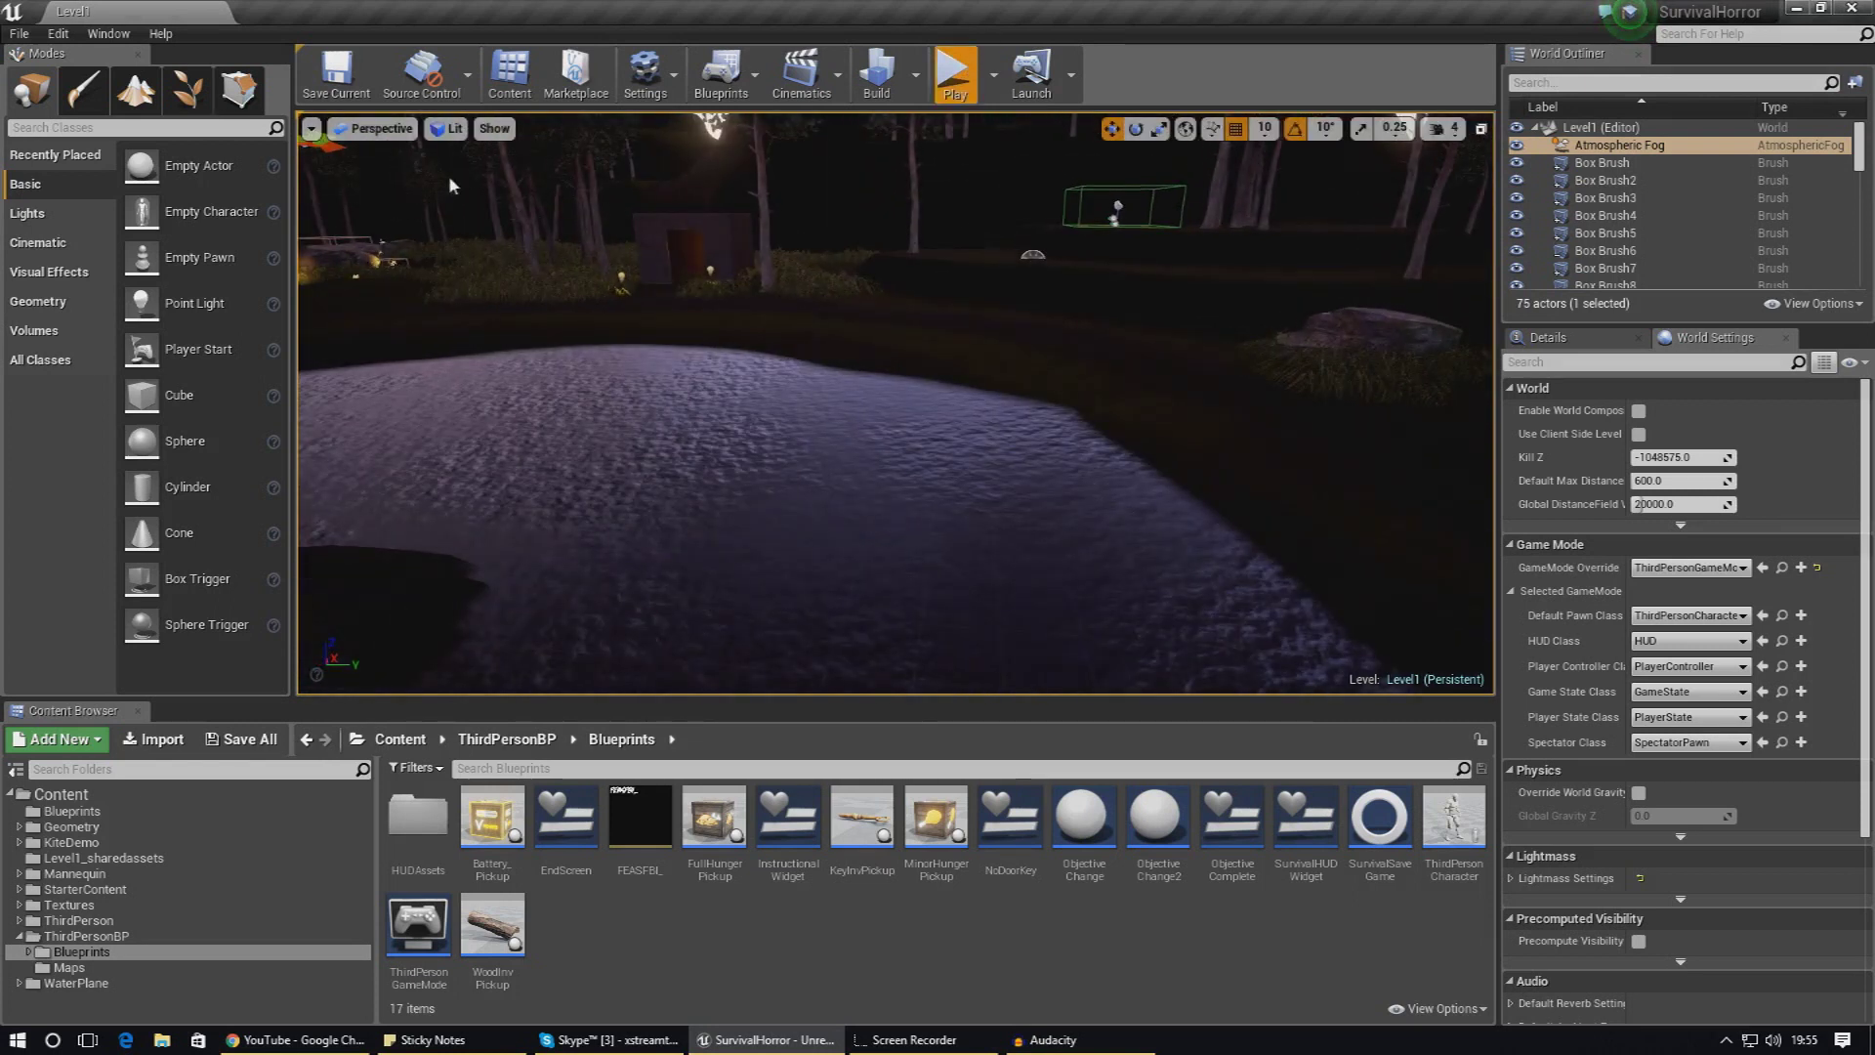
click(954, 73)
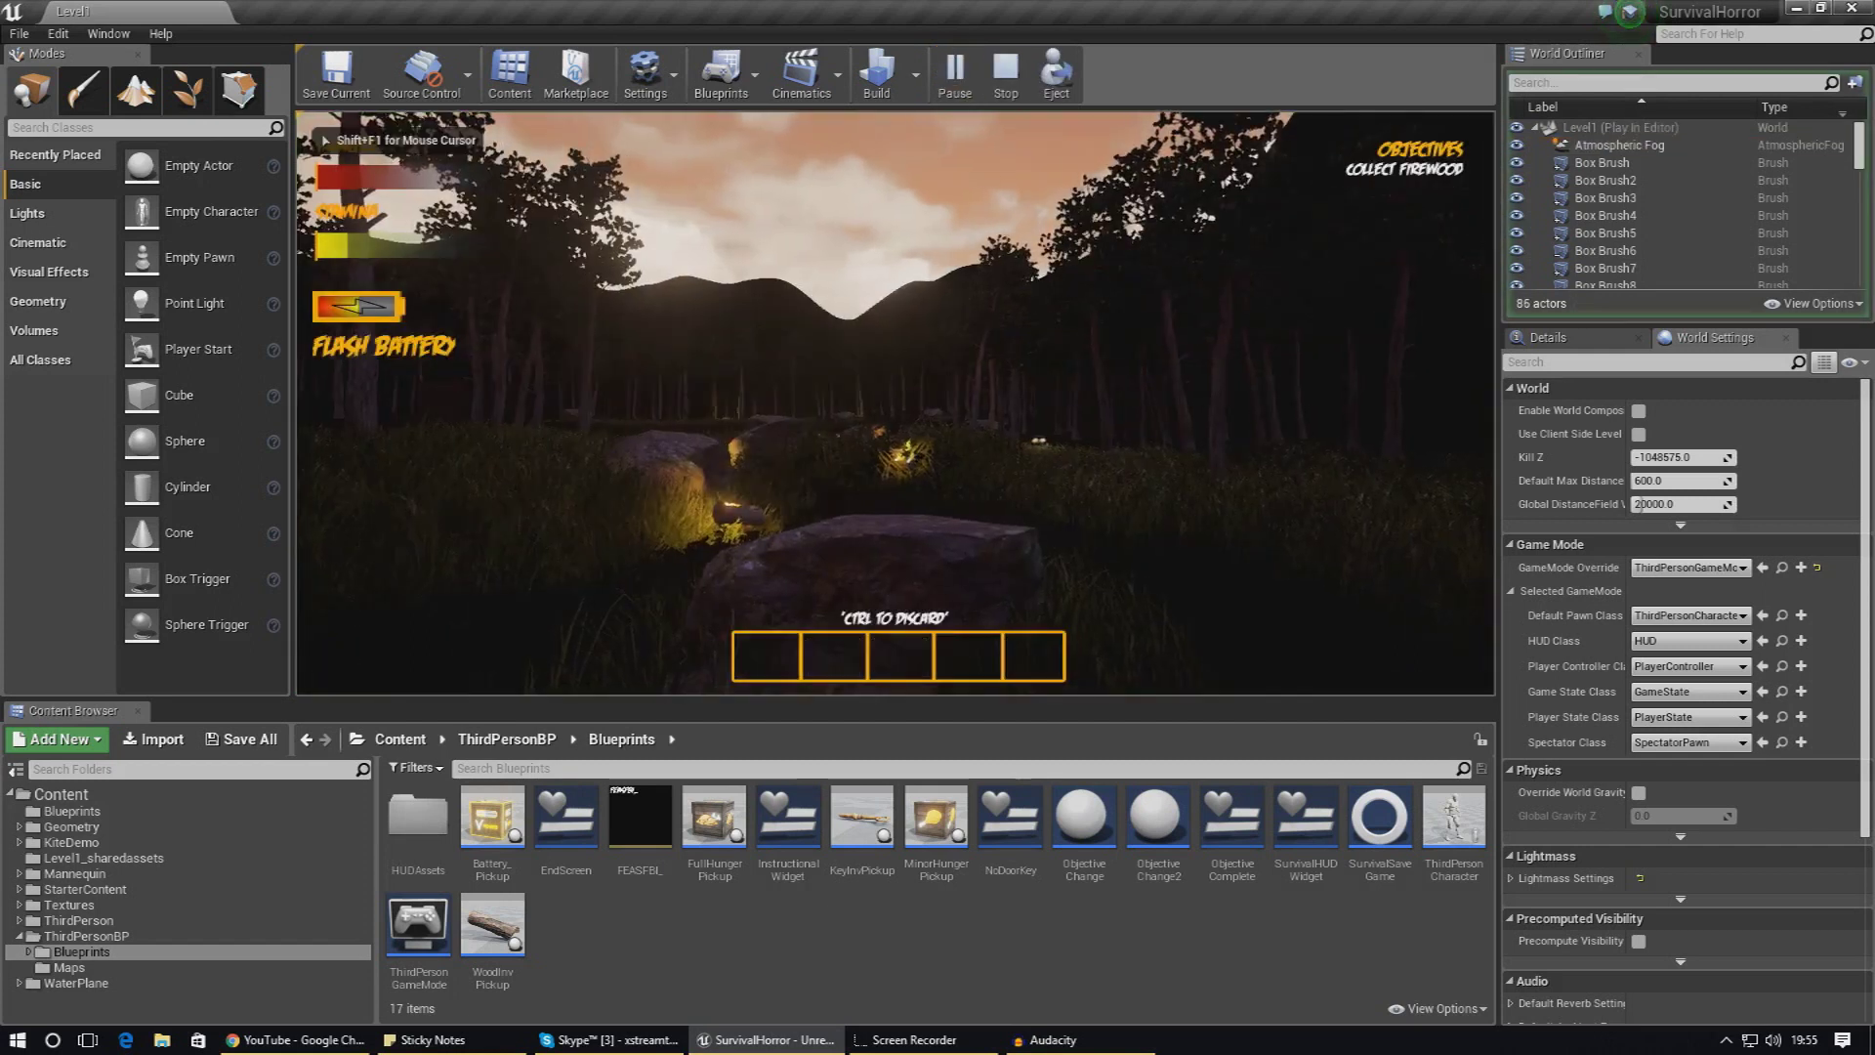
key(w)
key(f)
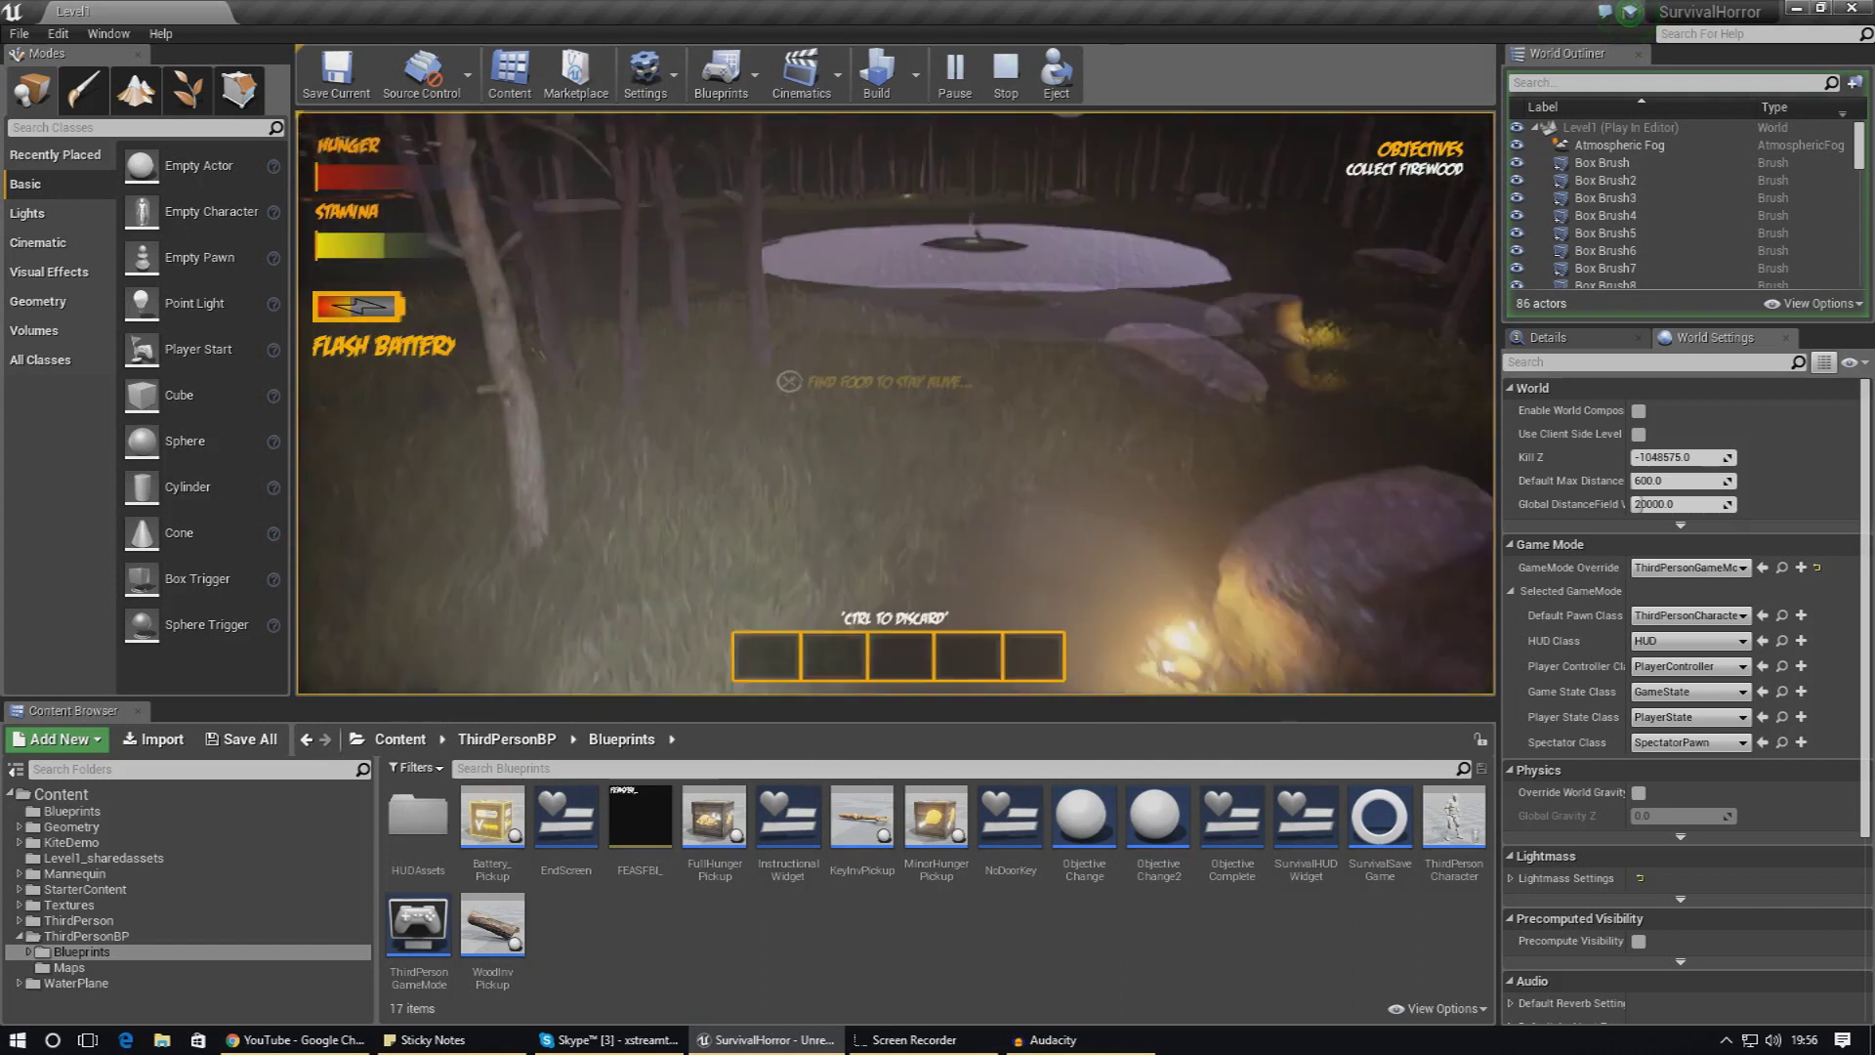
key(f)
key(shift+F1)
key(Escape)
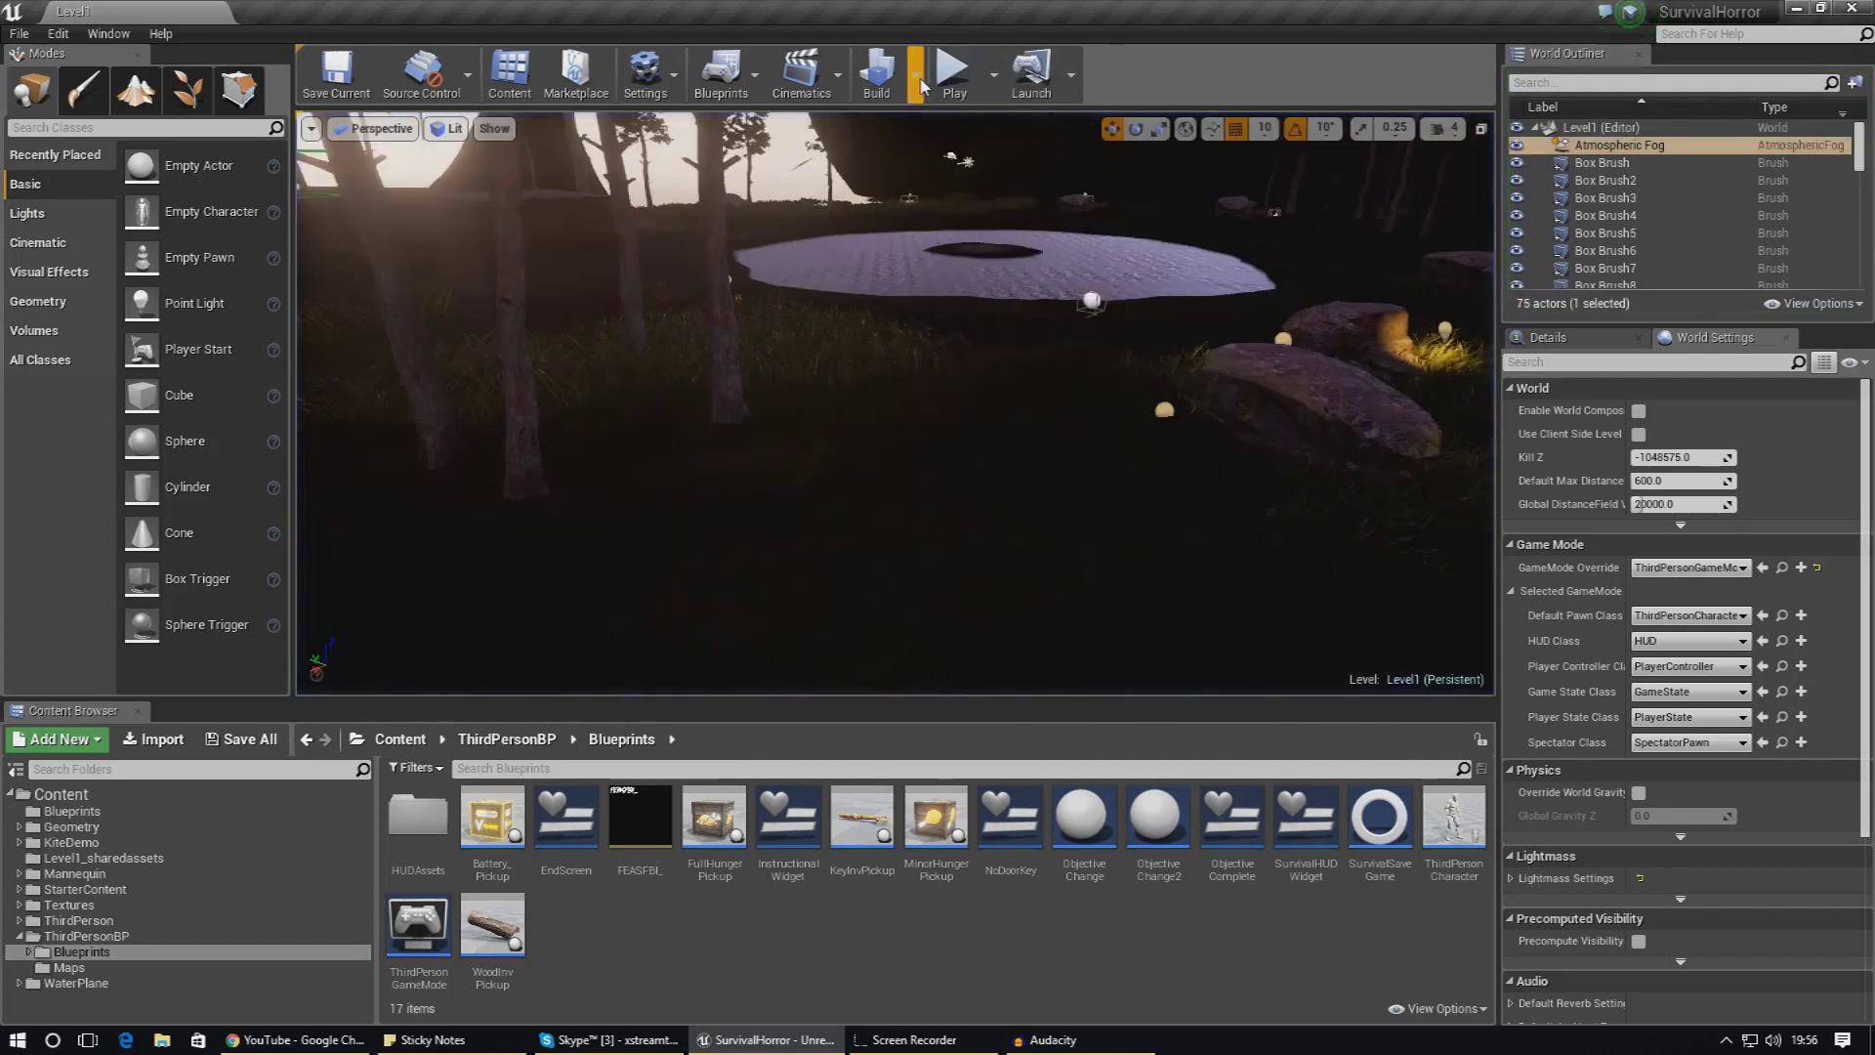
click(918, 78)
click(918, 78)
click(918, 78)
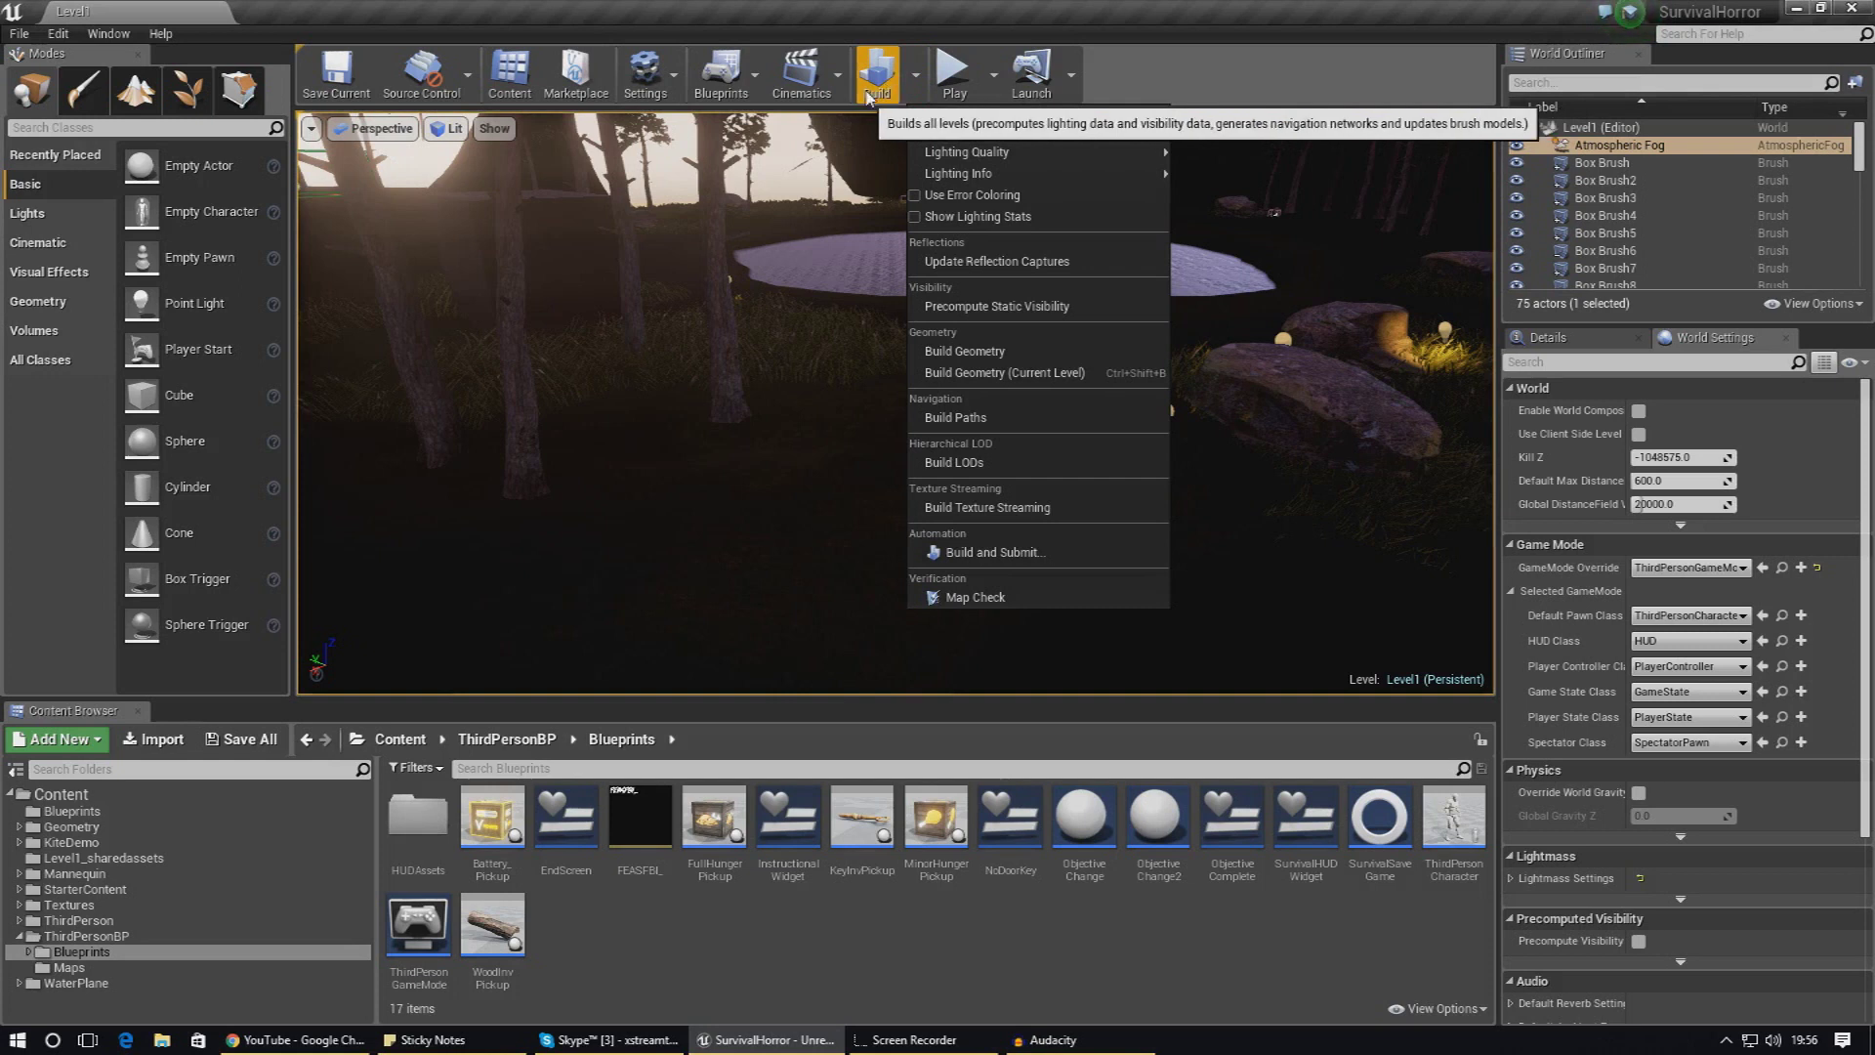
right_drag(820, 153, 913, 133)
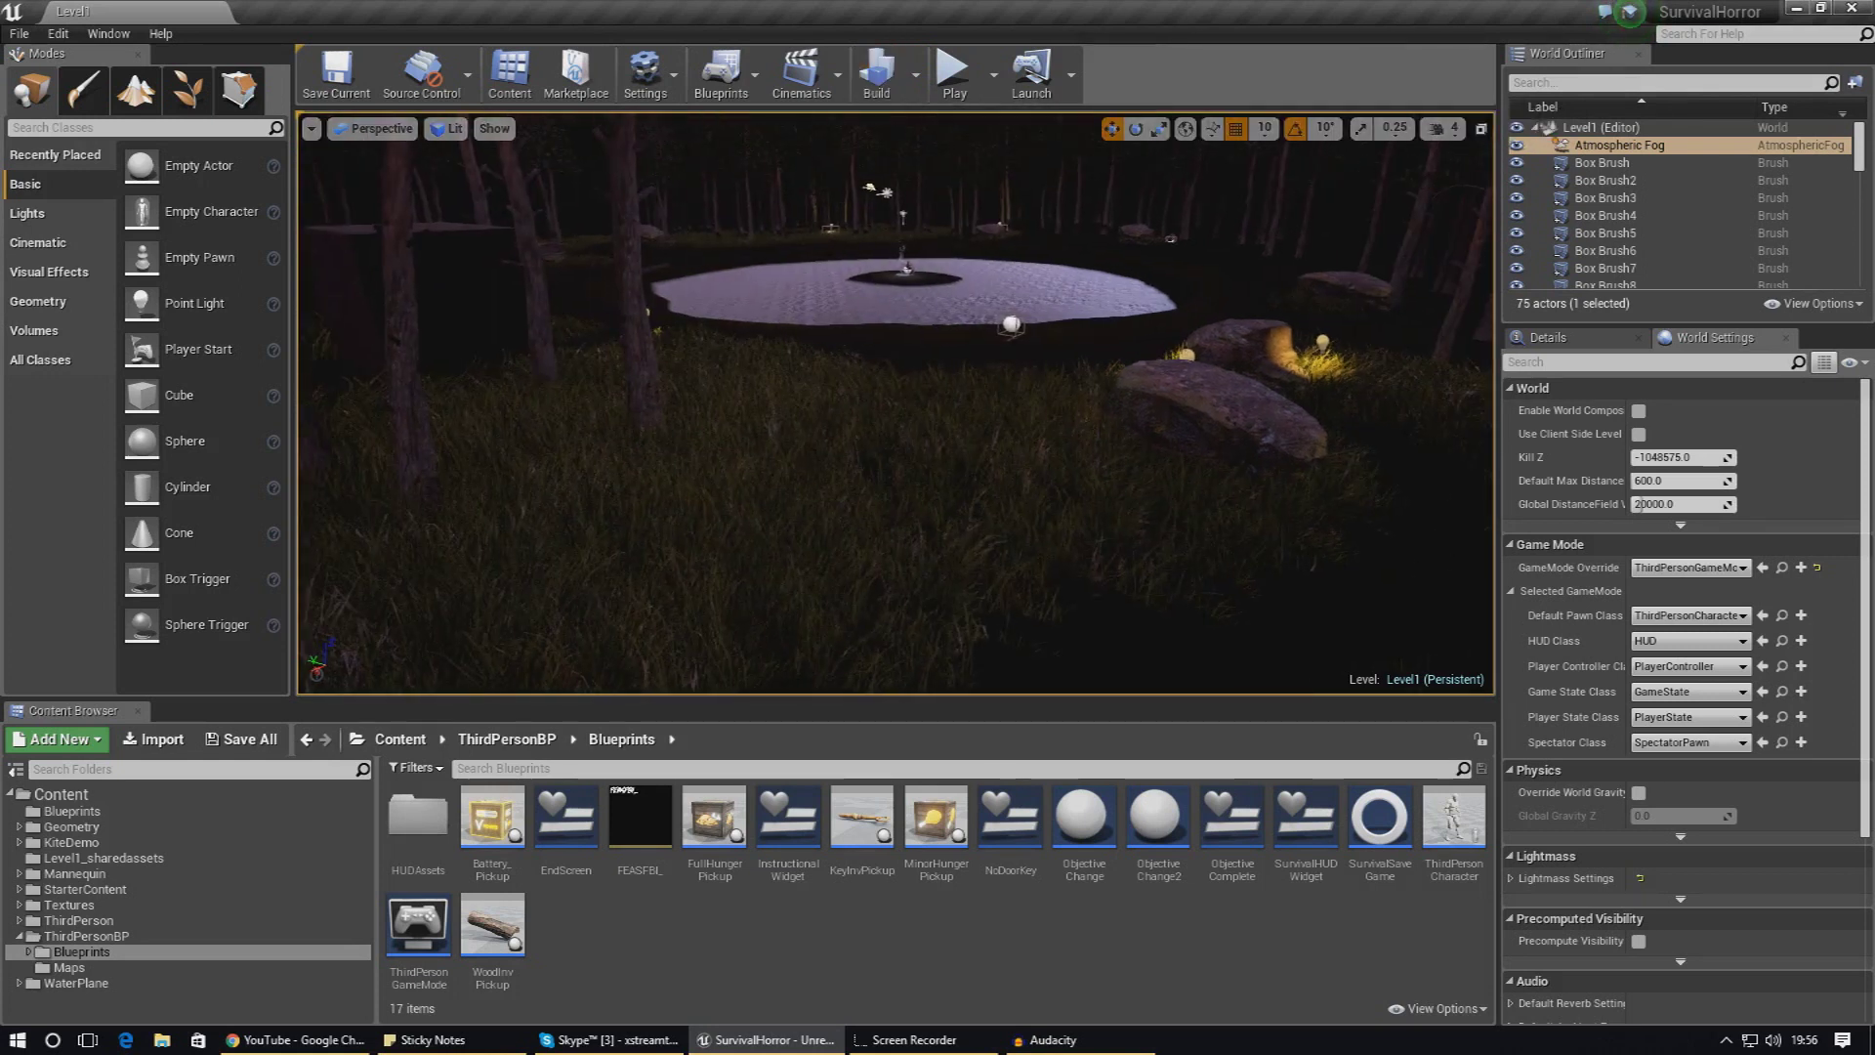
key(w)
right_drag(913, 404, 952, 234)
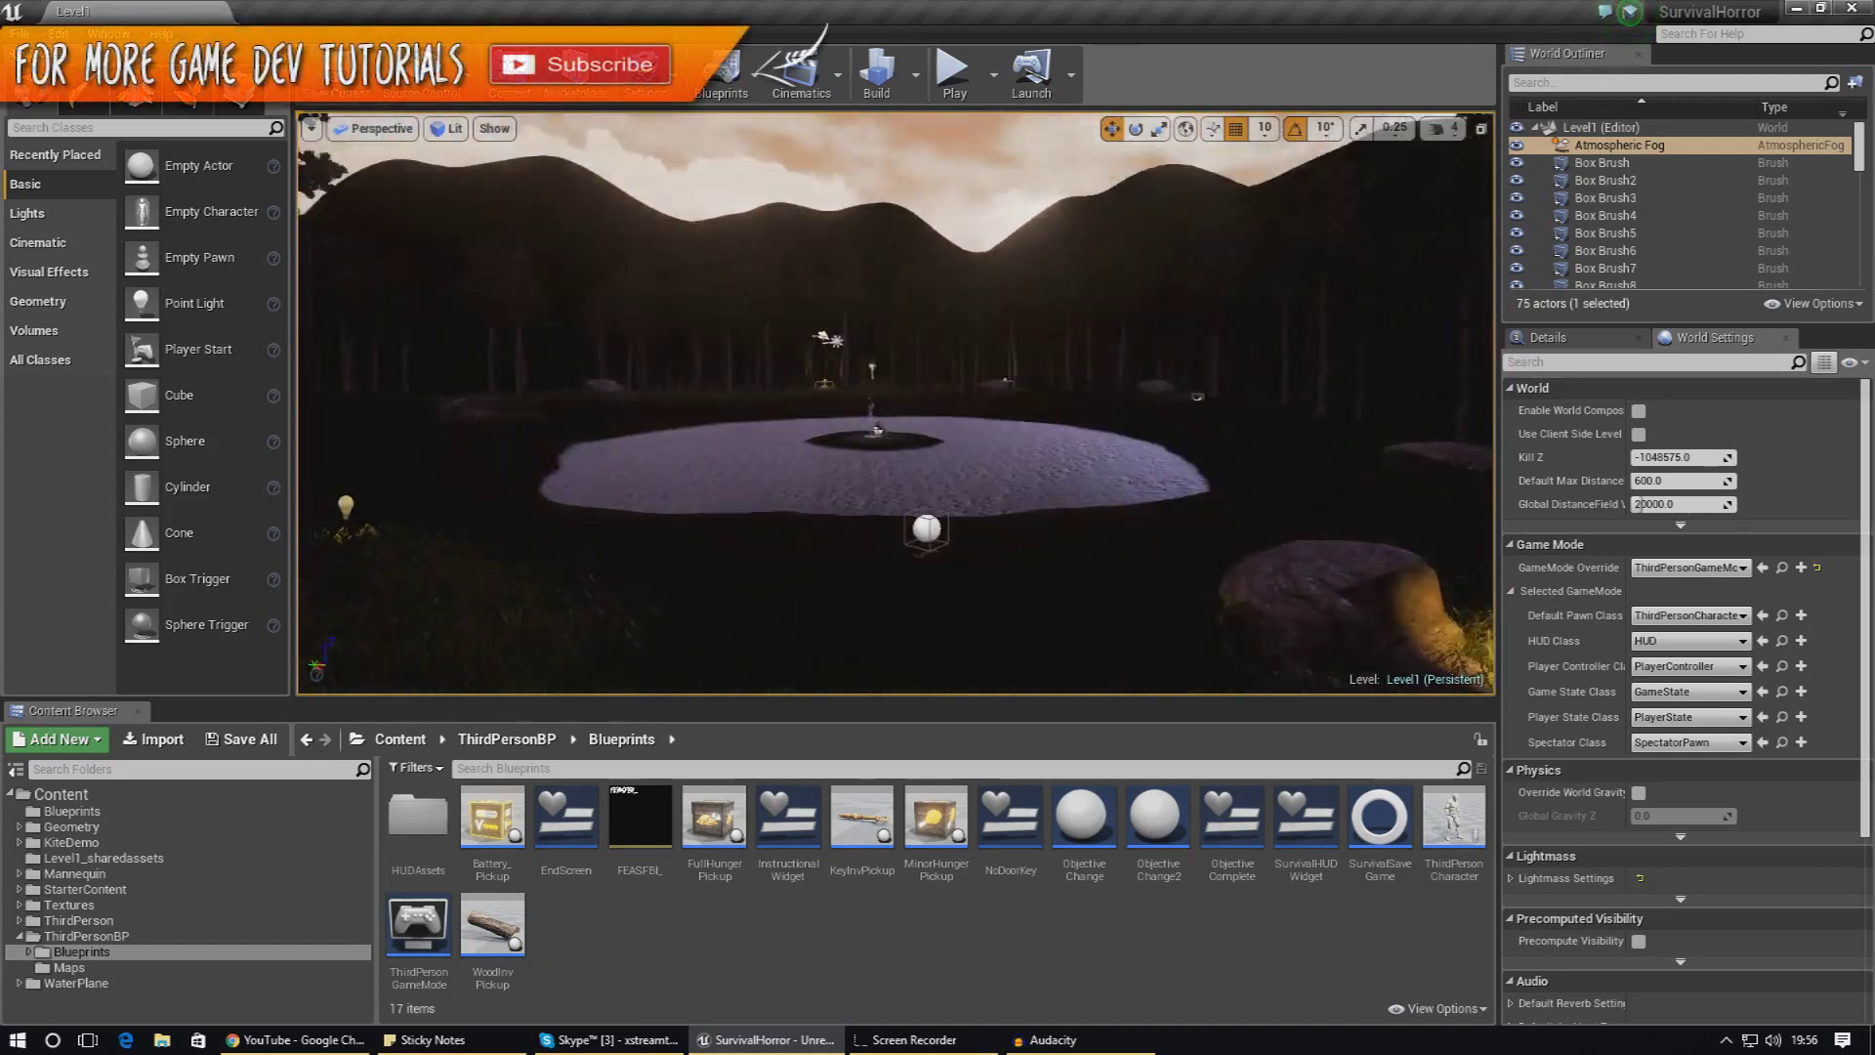
right_drag(826, 327, 1023, 222)
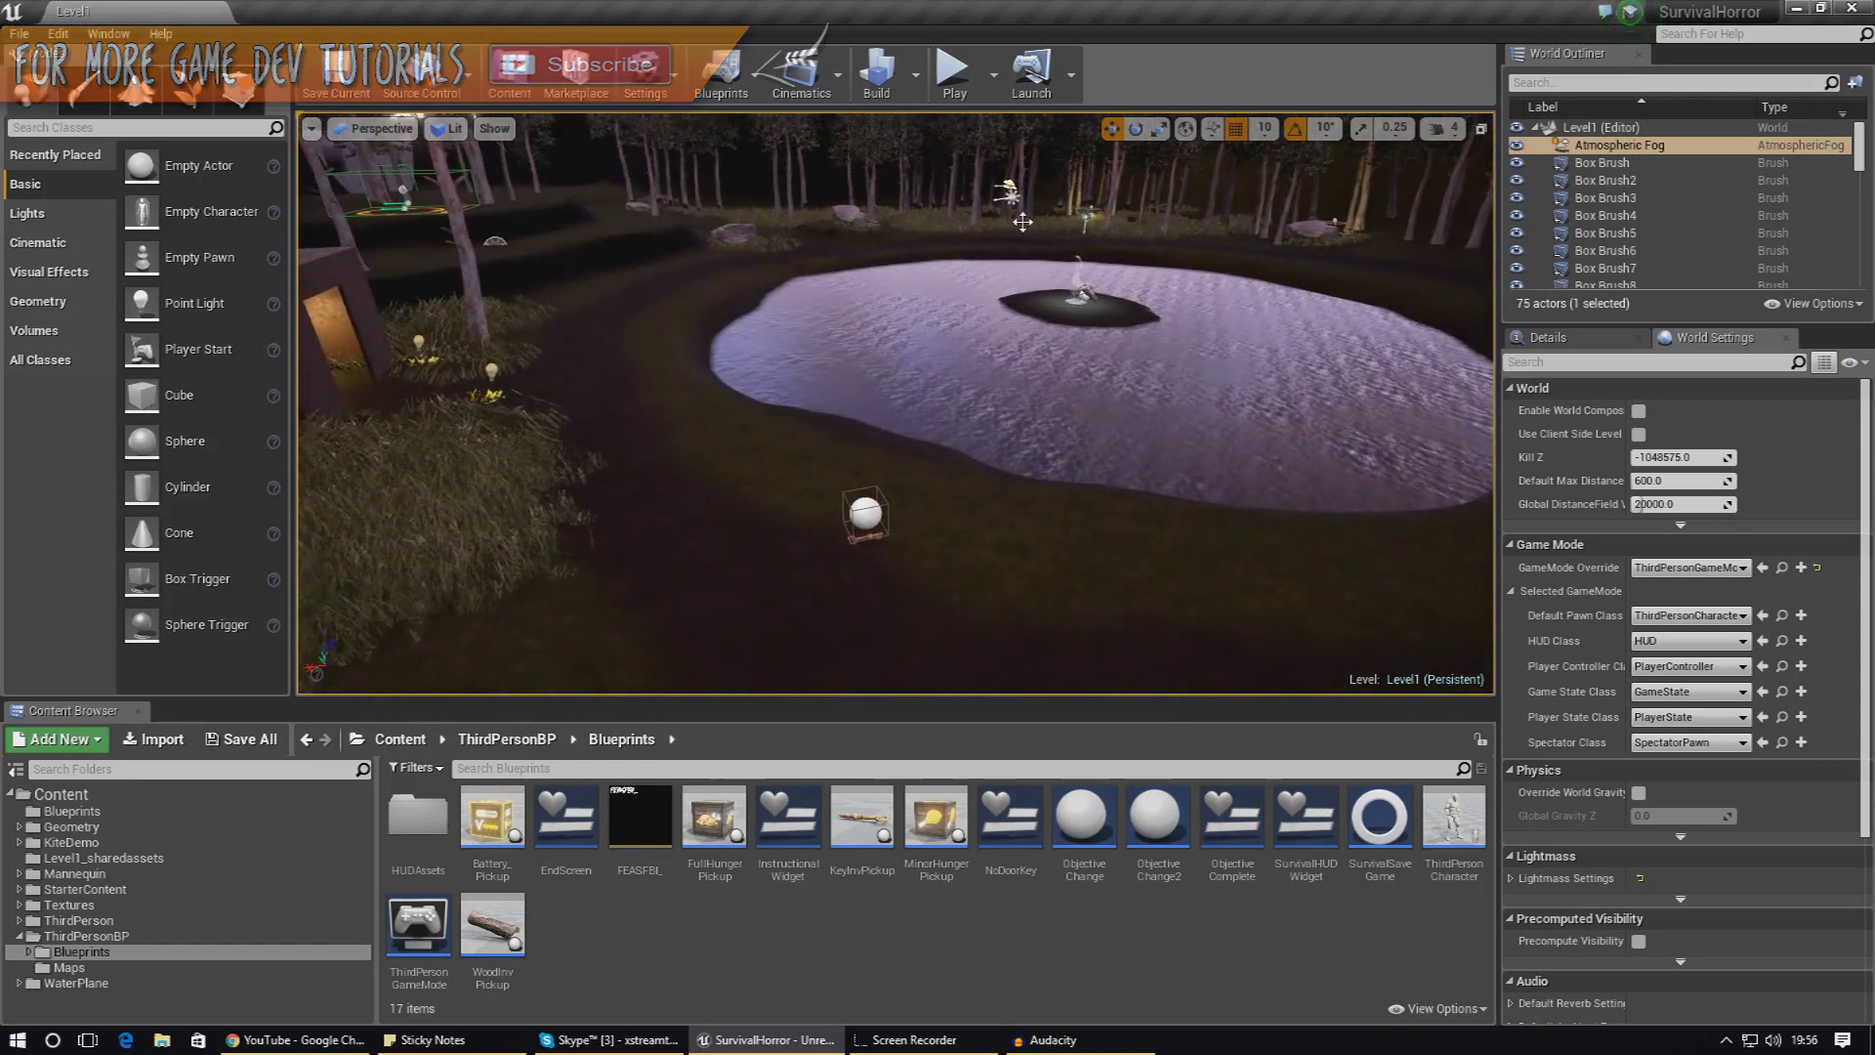
Step: Check the InstructionalWidget blueprint and play-test the level to view its on-screen instructions
double_click(787, 866)
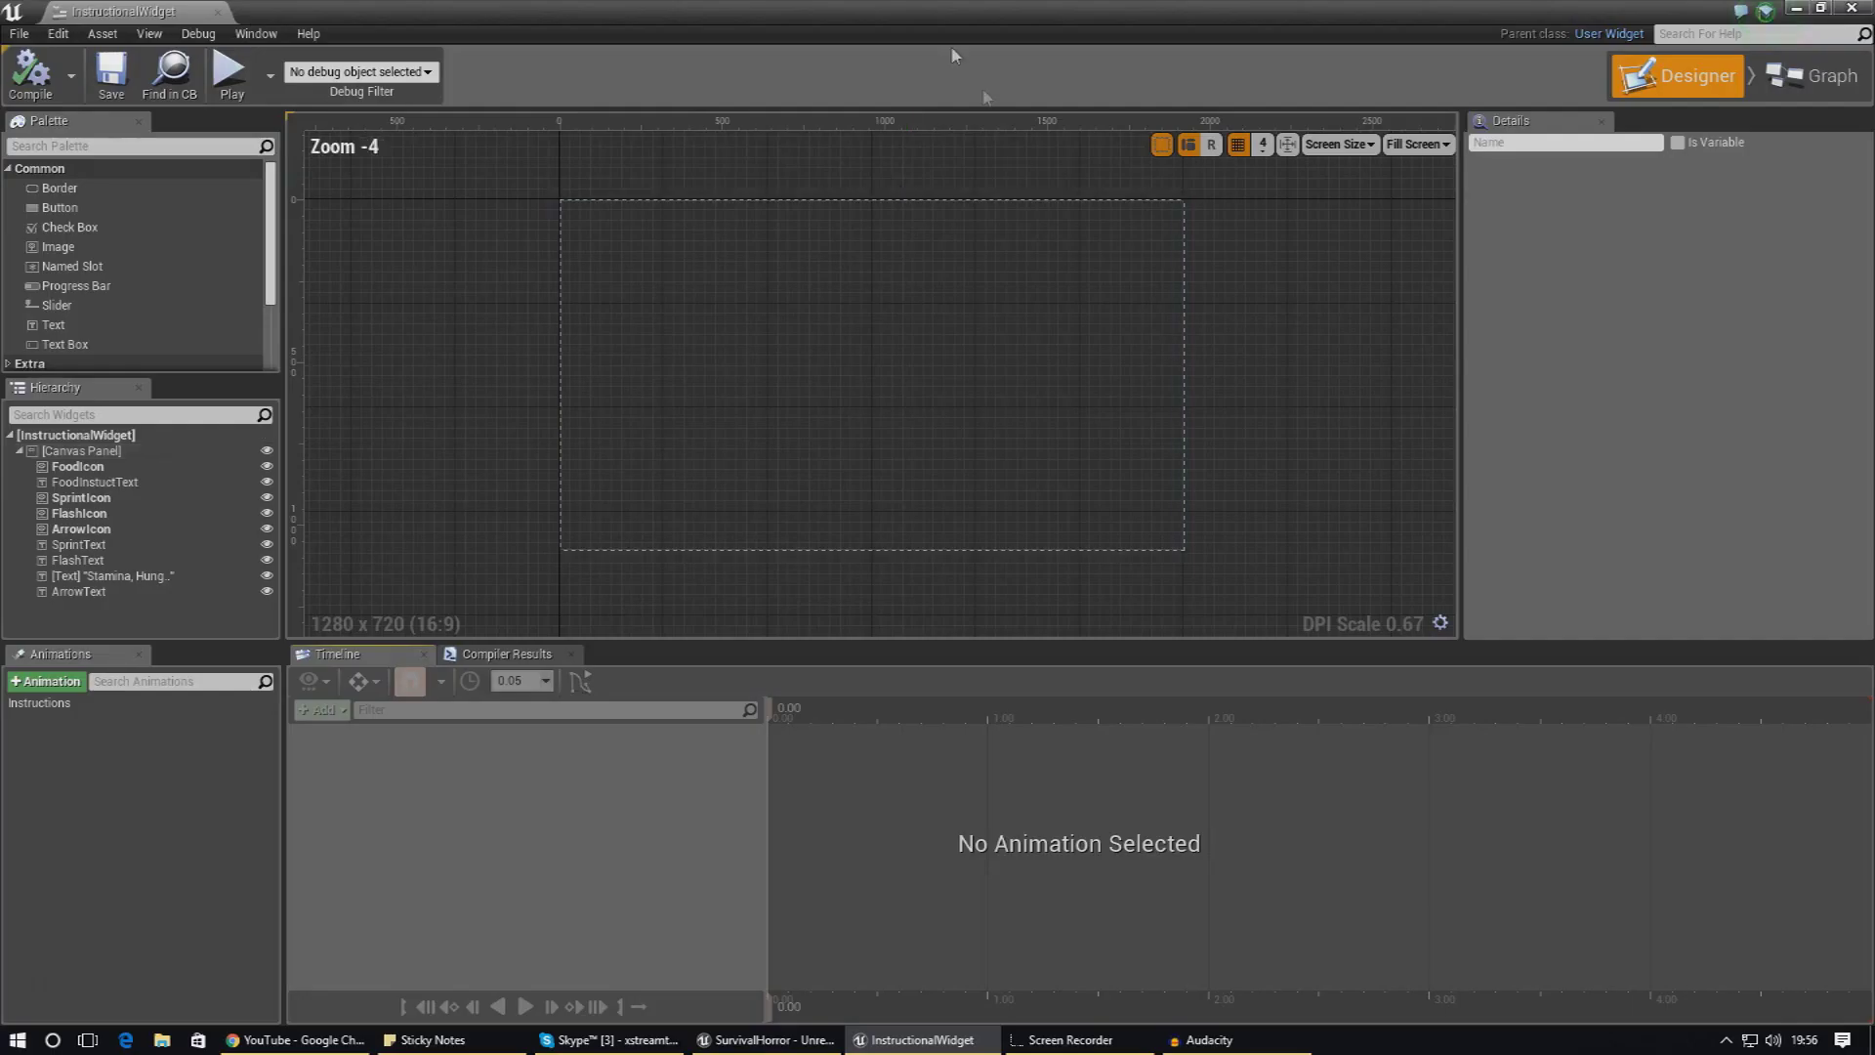
click(1849, 9)
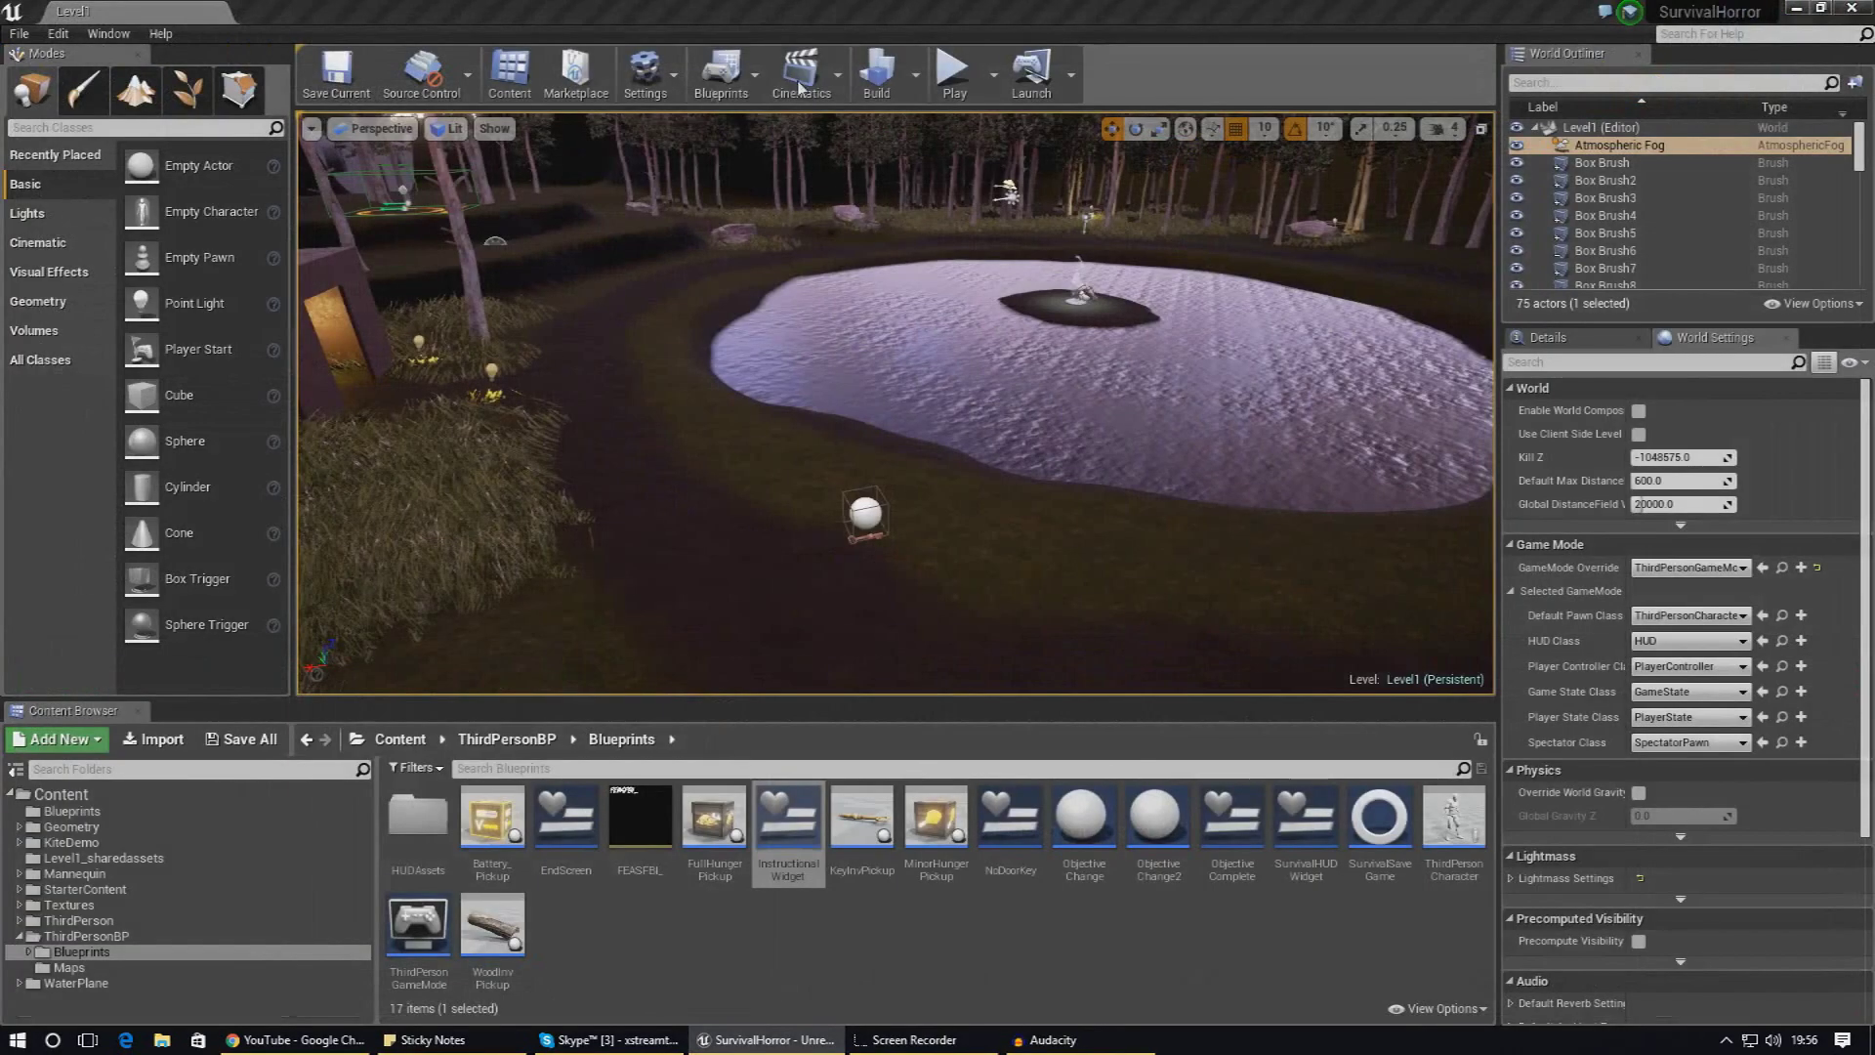
click(952, 74)
key(w)
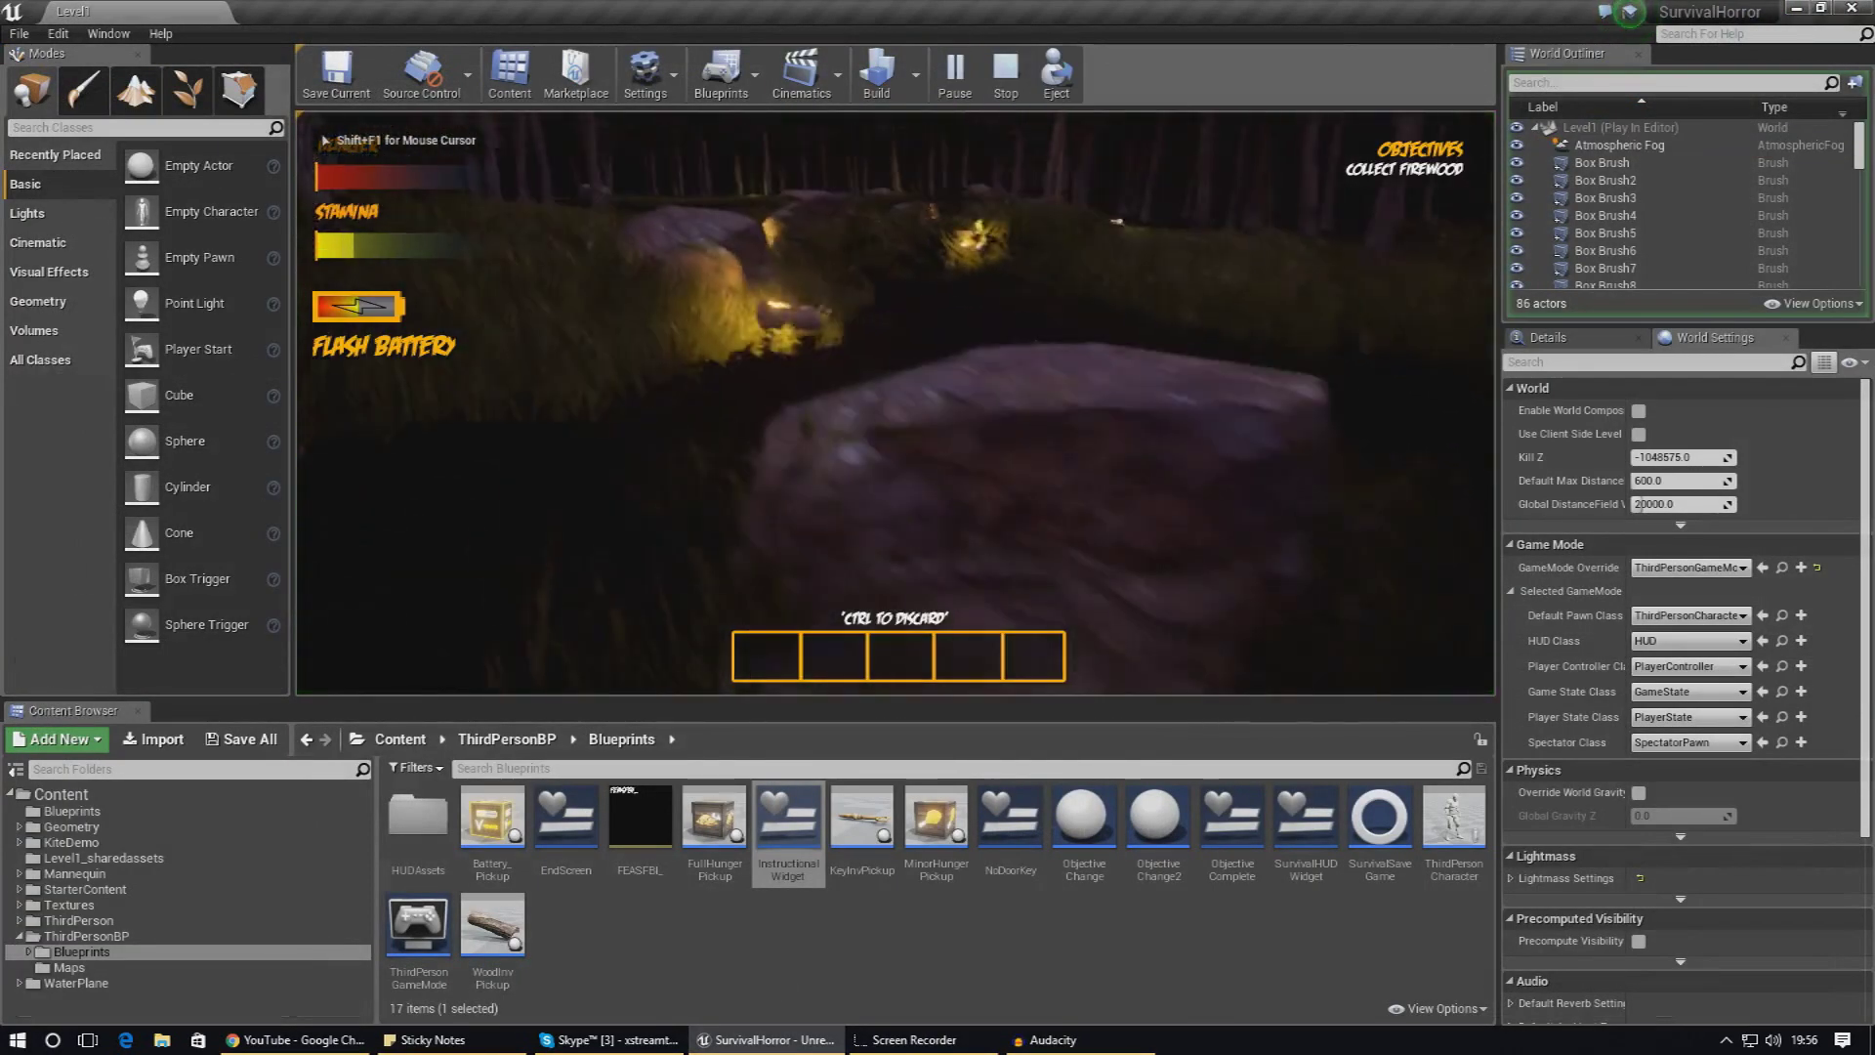
key(w)
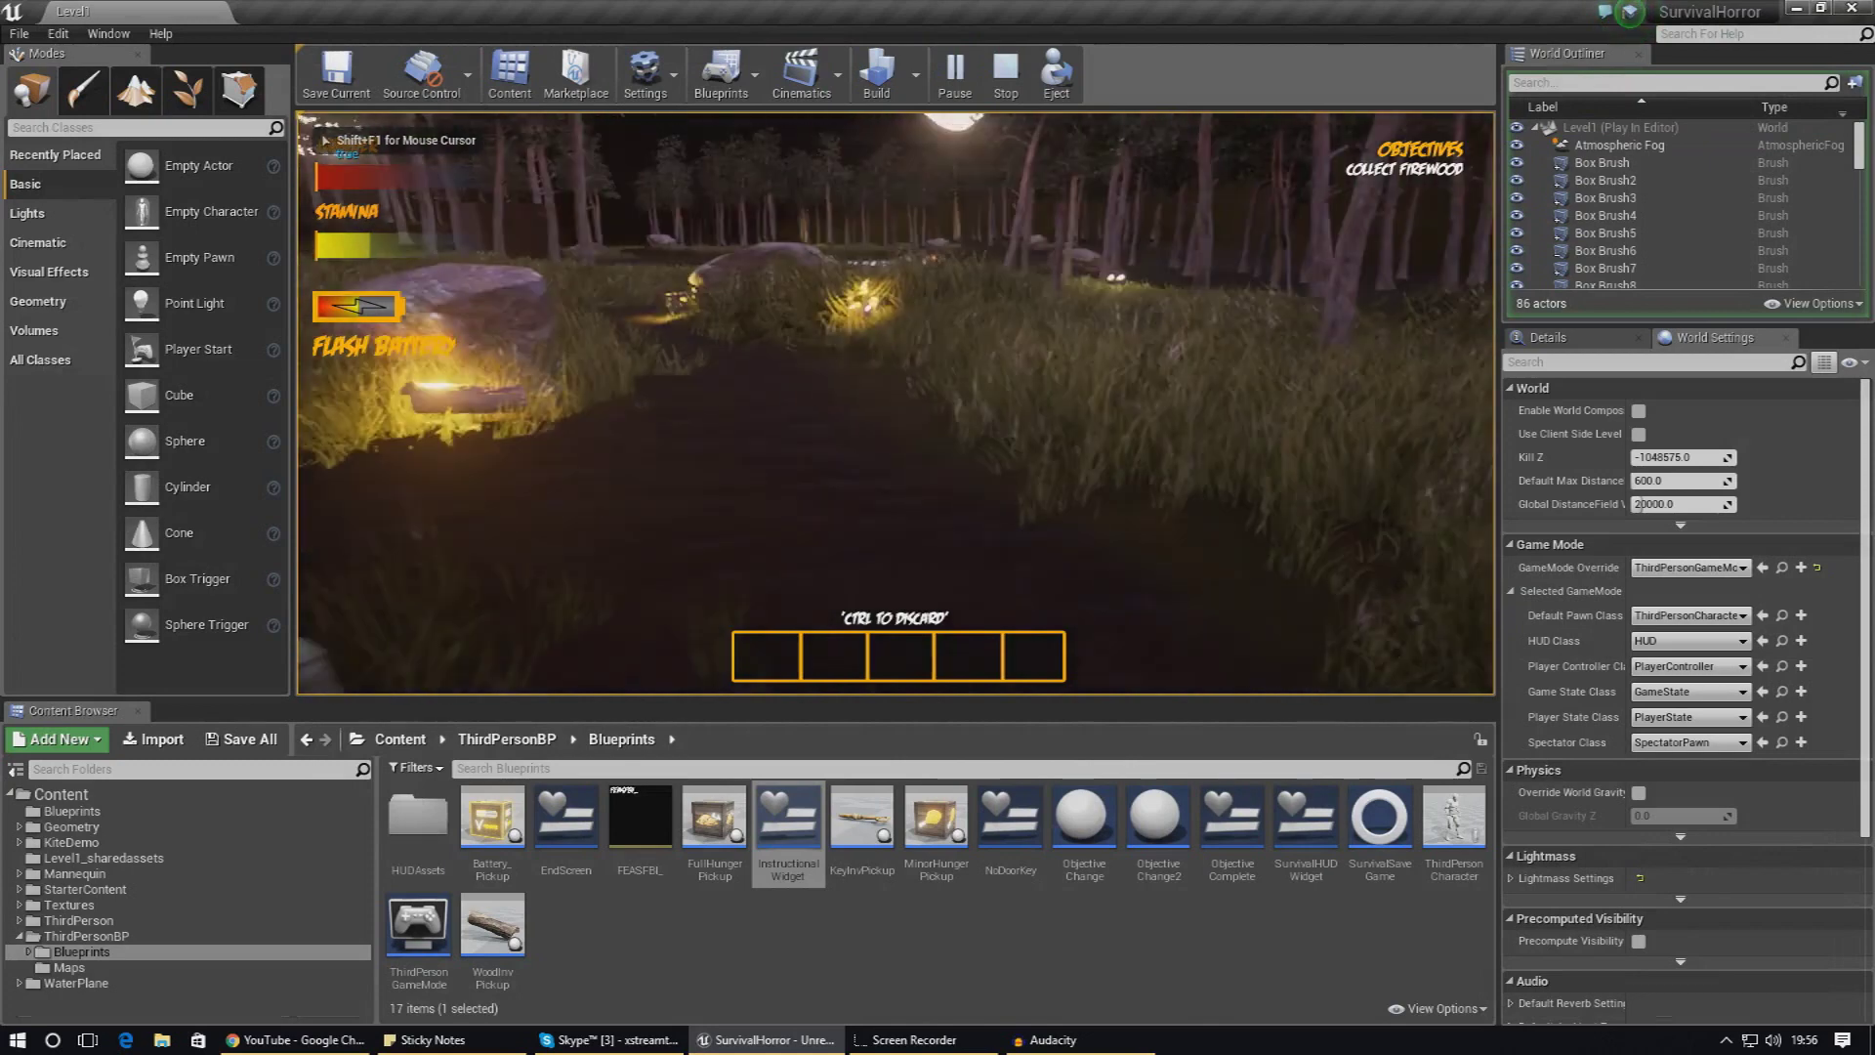
key(d)
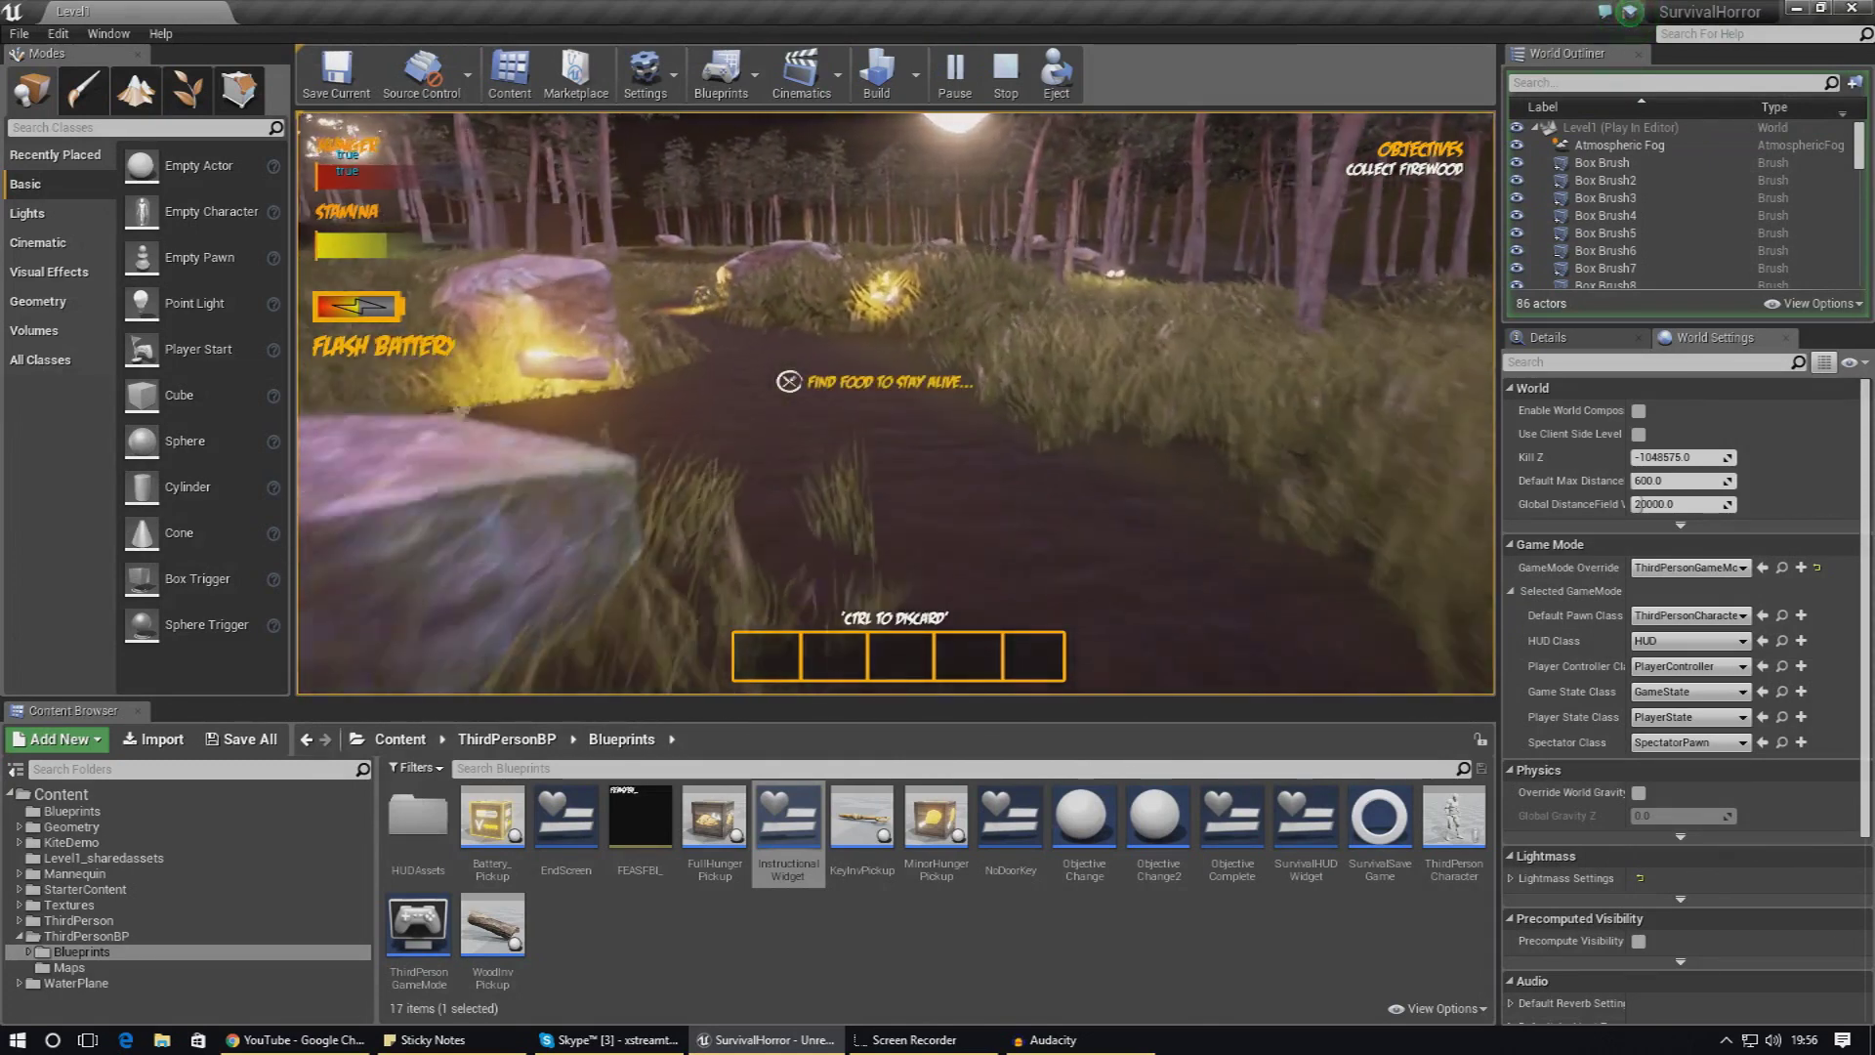
key(a)
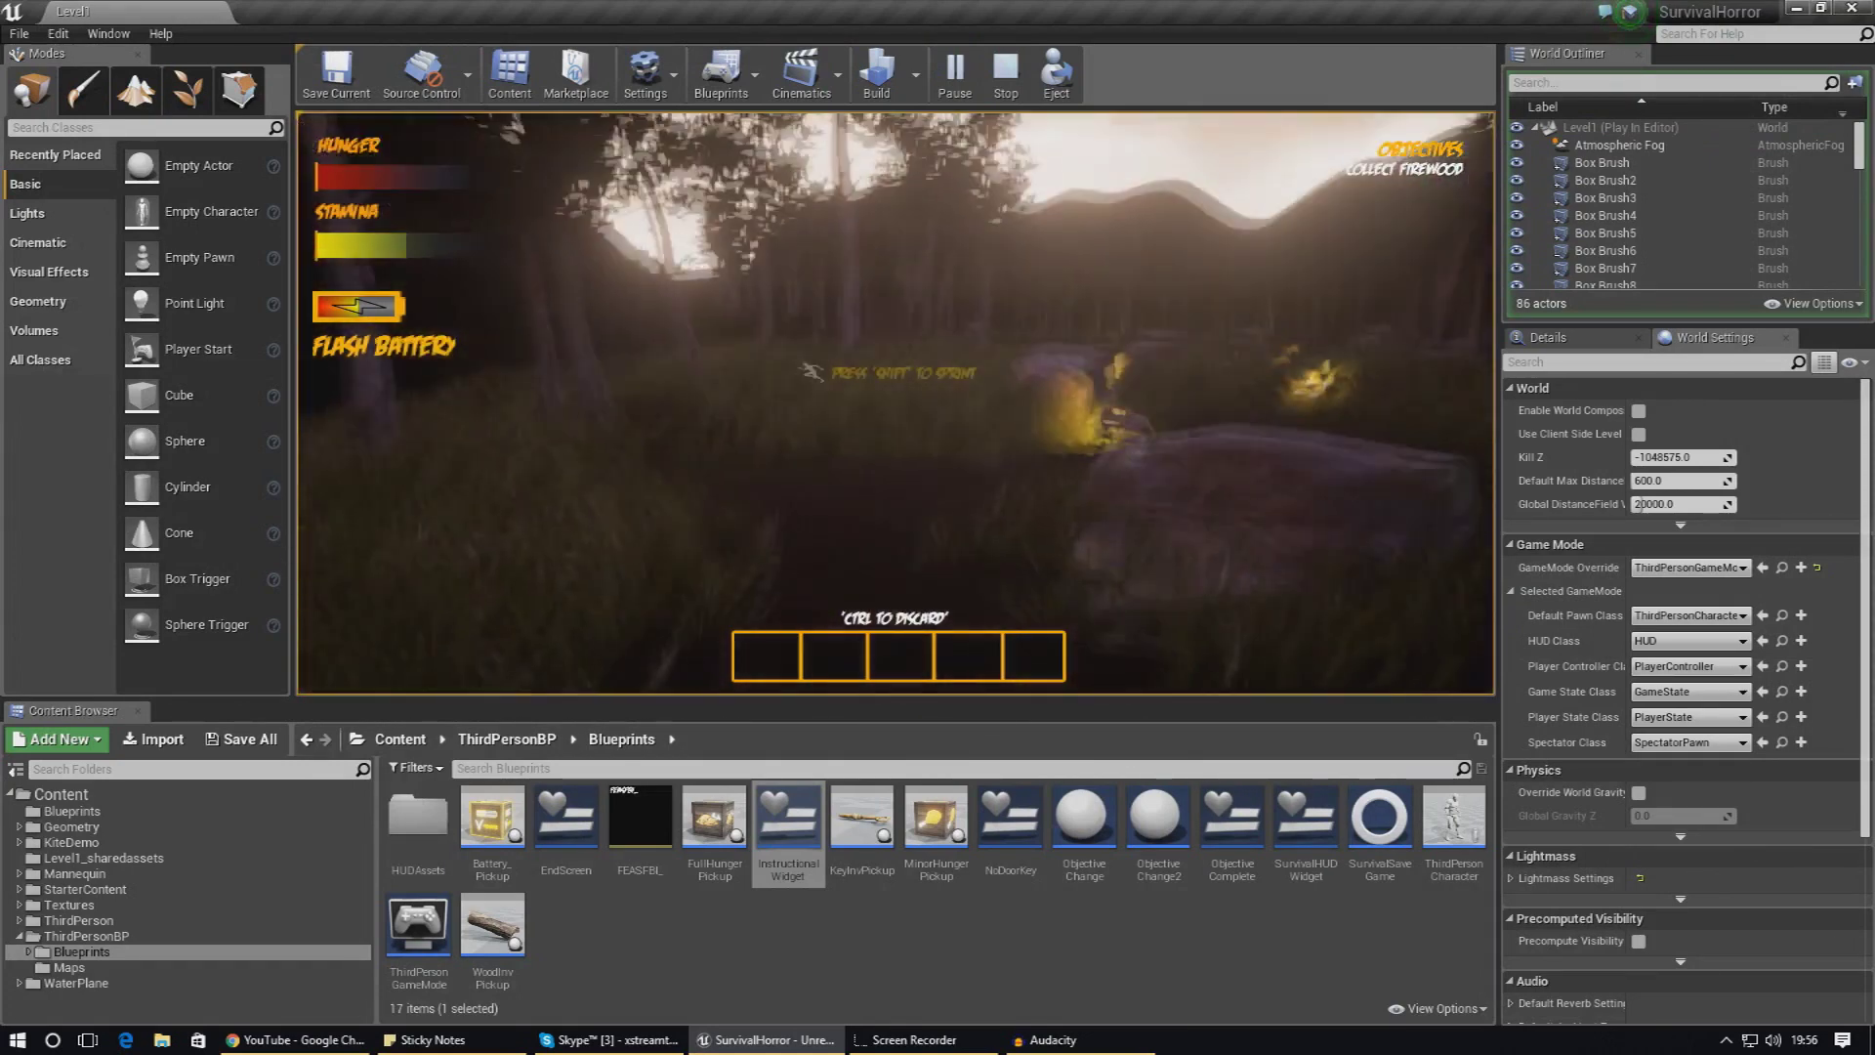
key(Escape)
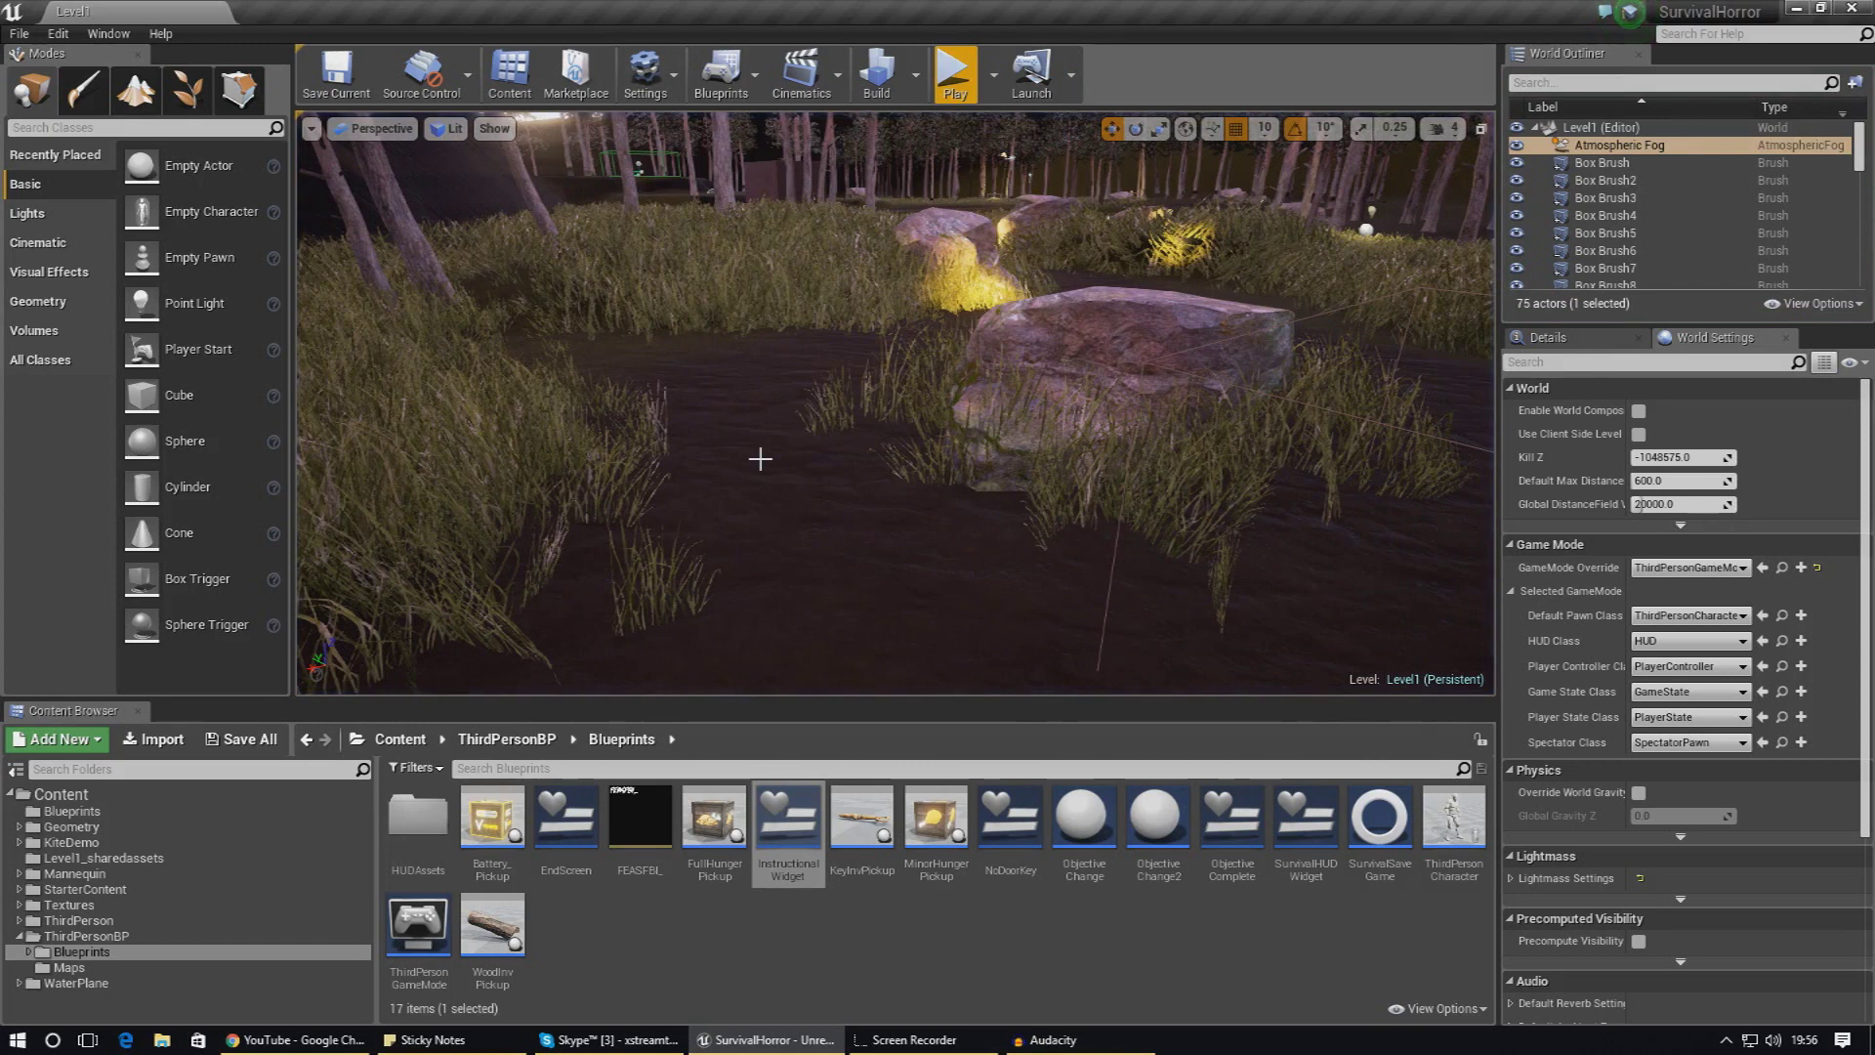
Step: Open the ThirdPersonCharacter blueprint, review the flashlight, sprint, discard, hunger and input logic in its Event Graph, and close it
right_drag(771, 449, 1035, 469)
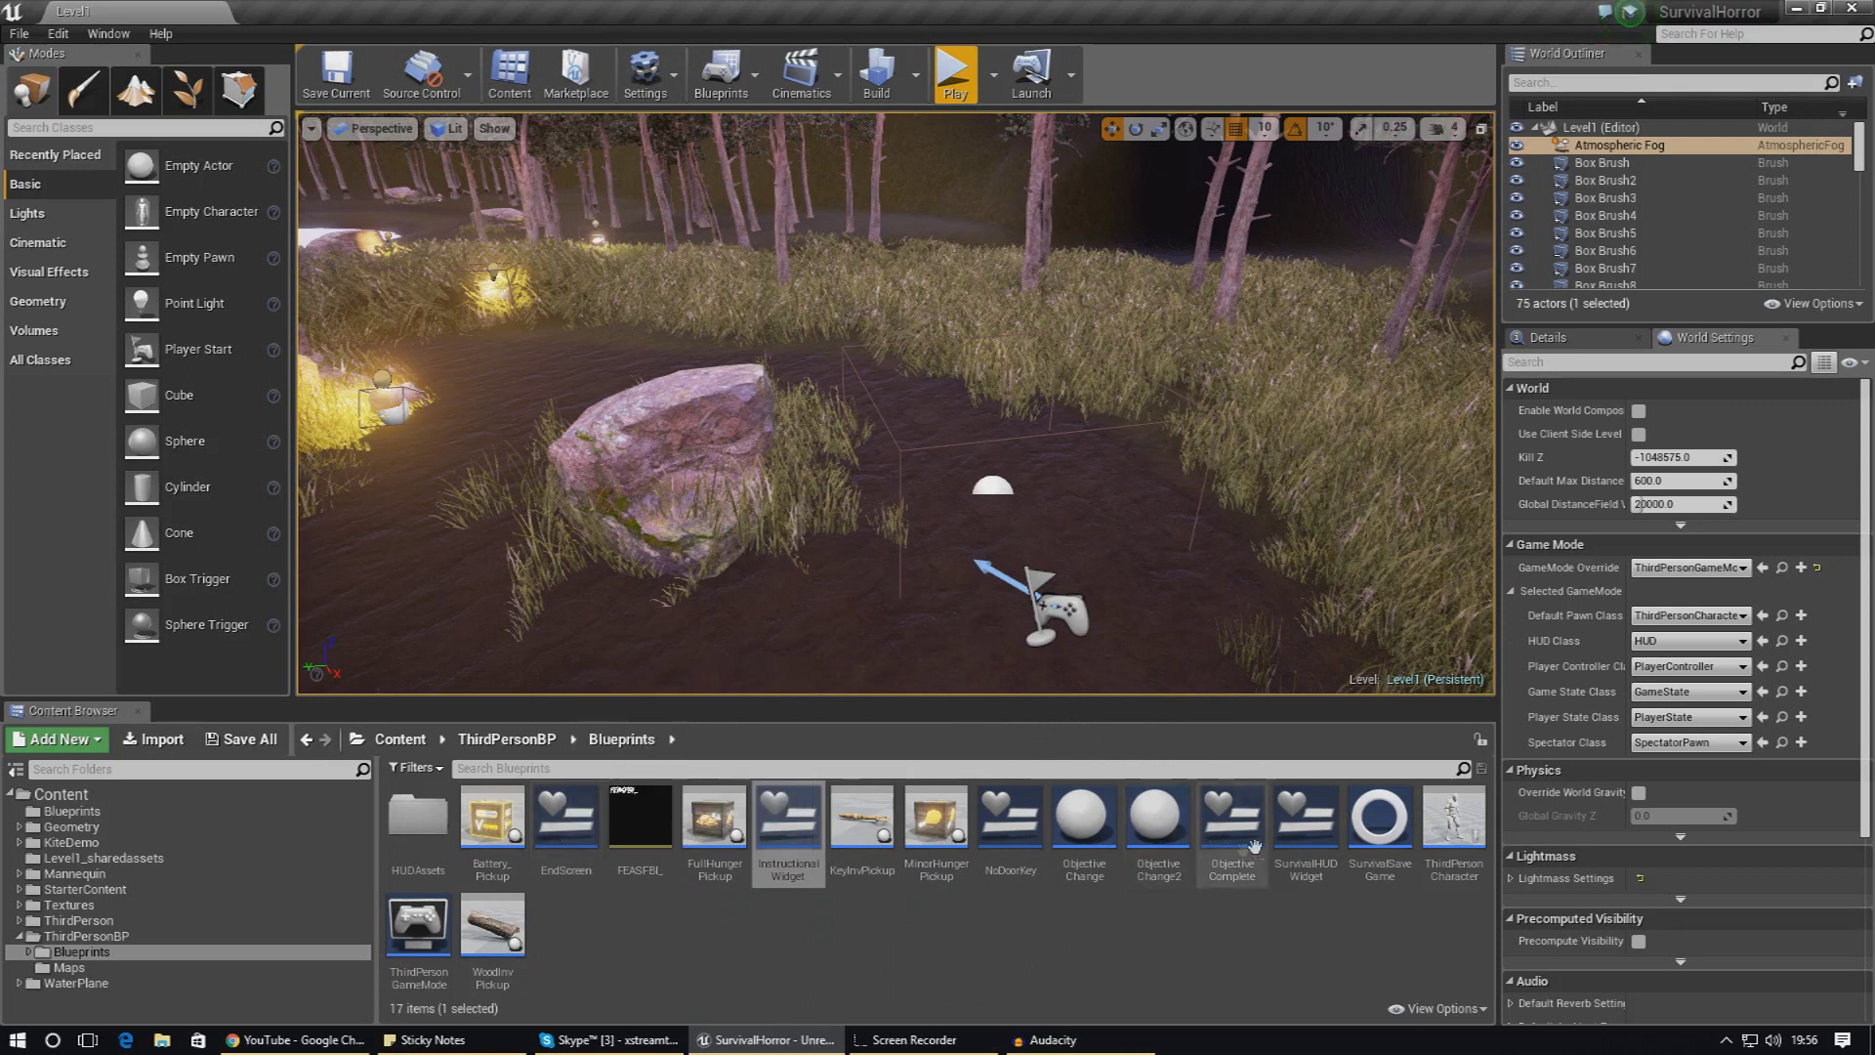
double_click(1450, 838)
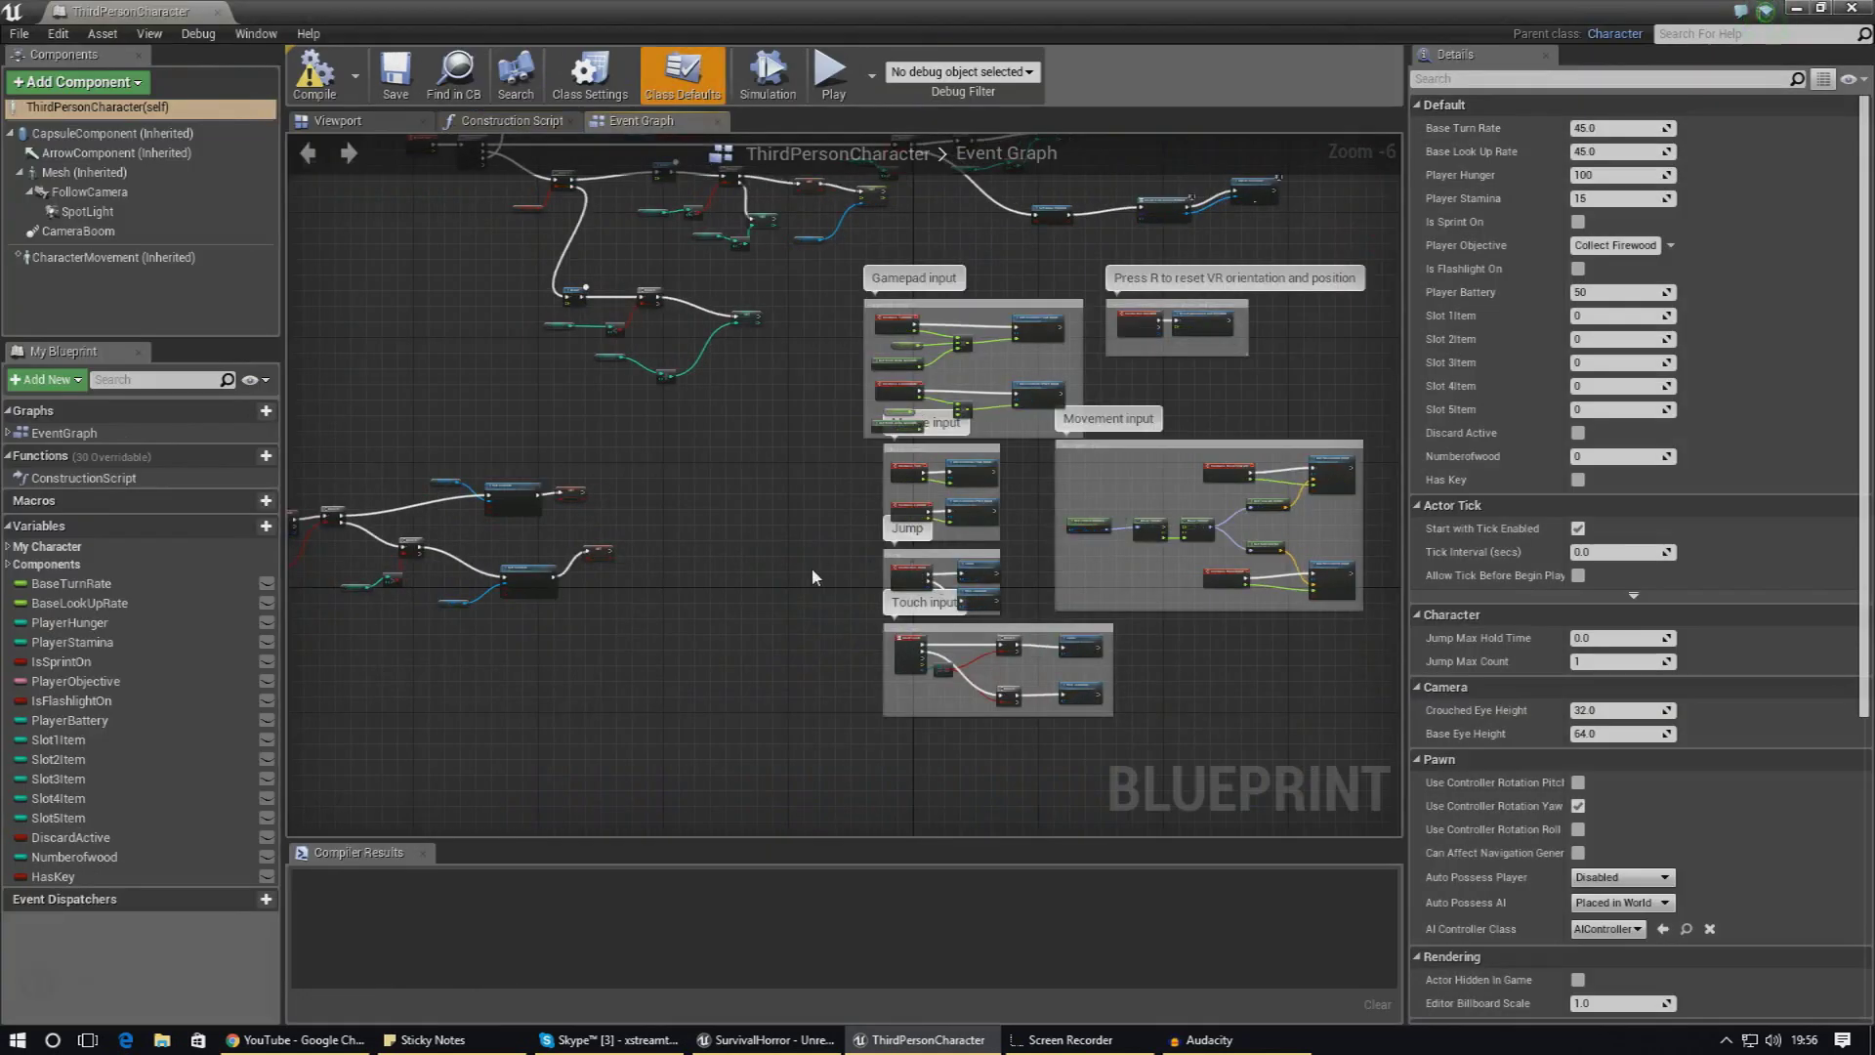
right_drag(688, 439, 723, 660)
scroll(681, 393, up, 6)
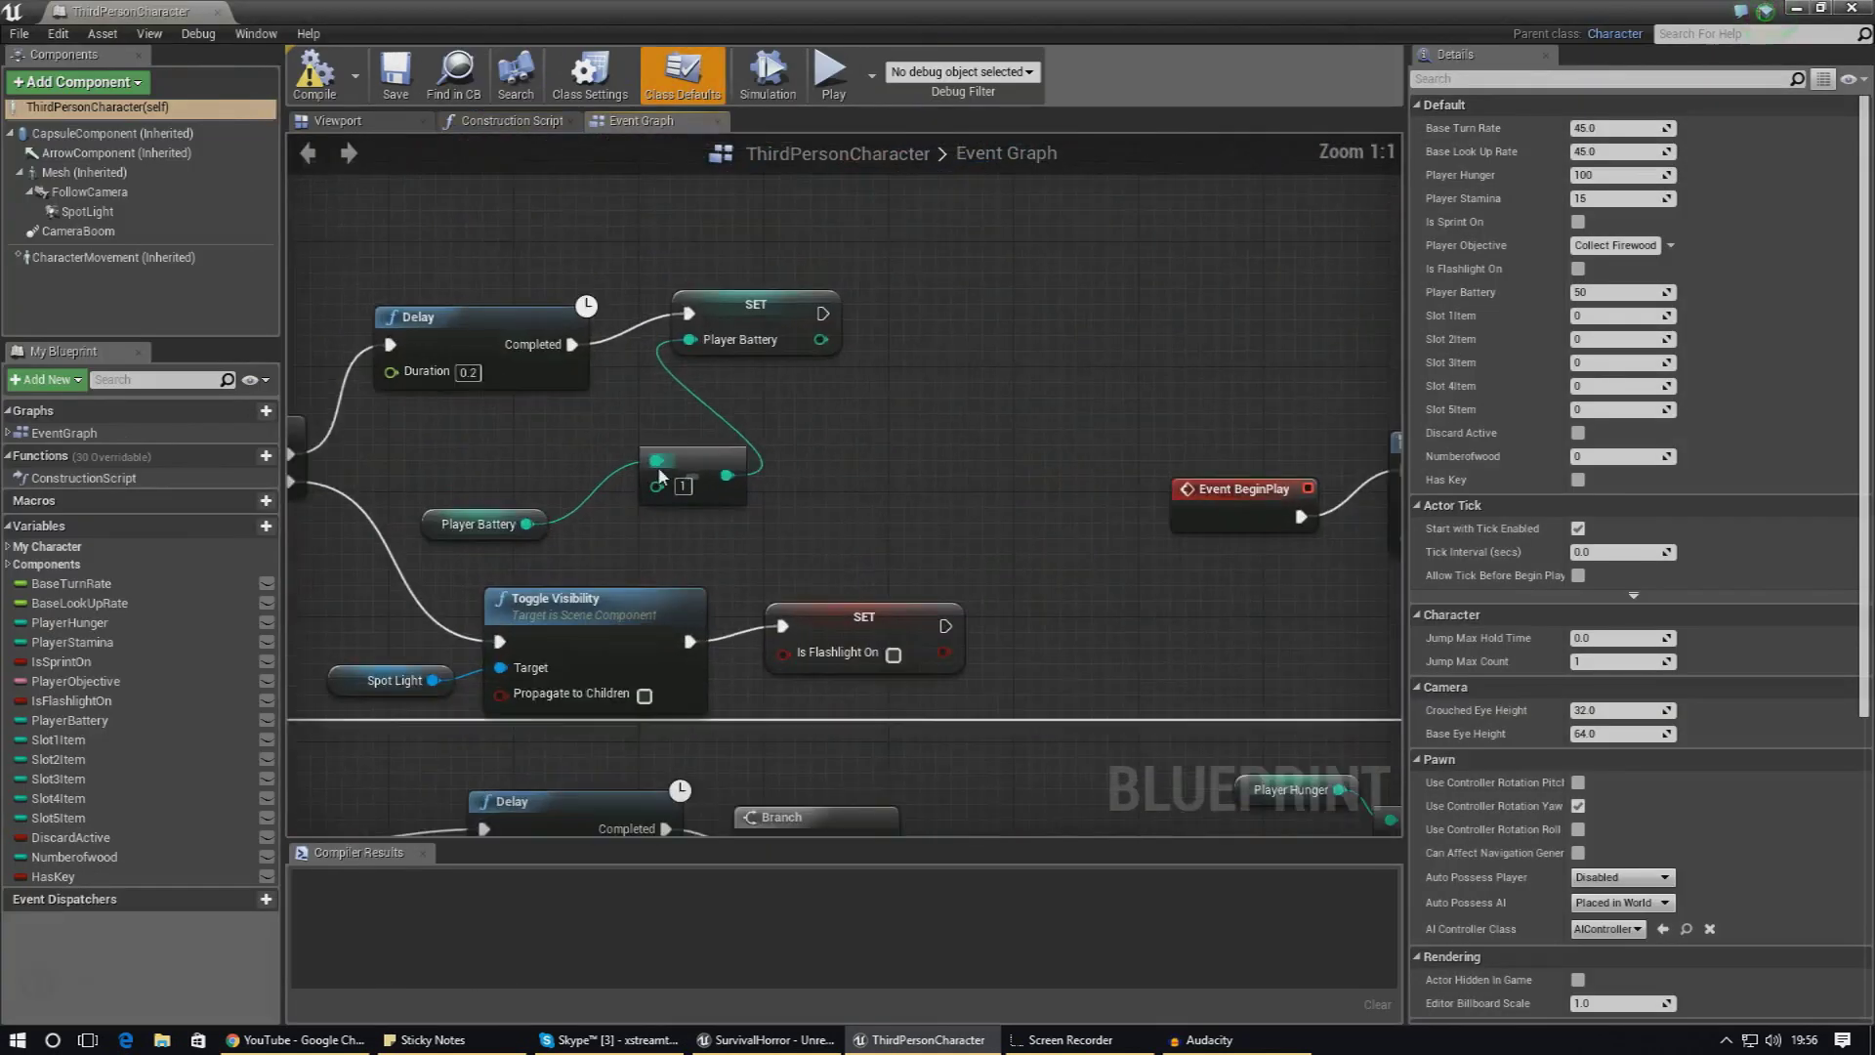
right_drag(656, 457, 728, 519)
scroll(748, 455, down, 7)
scroll(740, 425, up, 6)
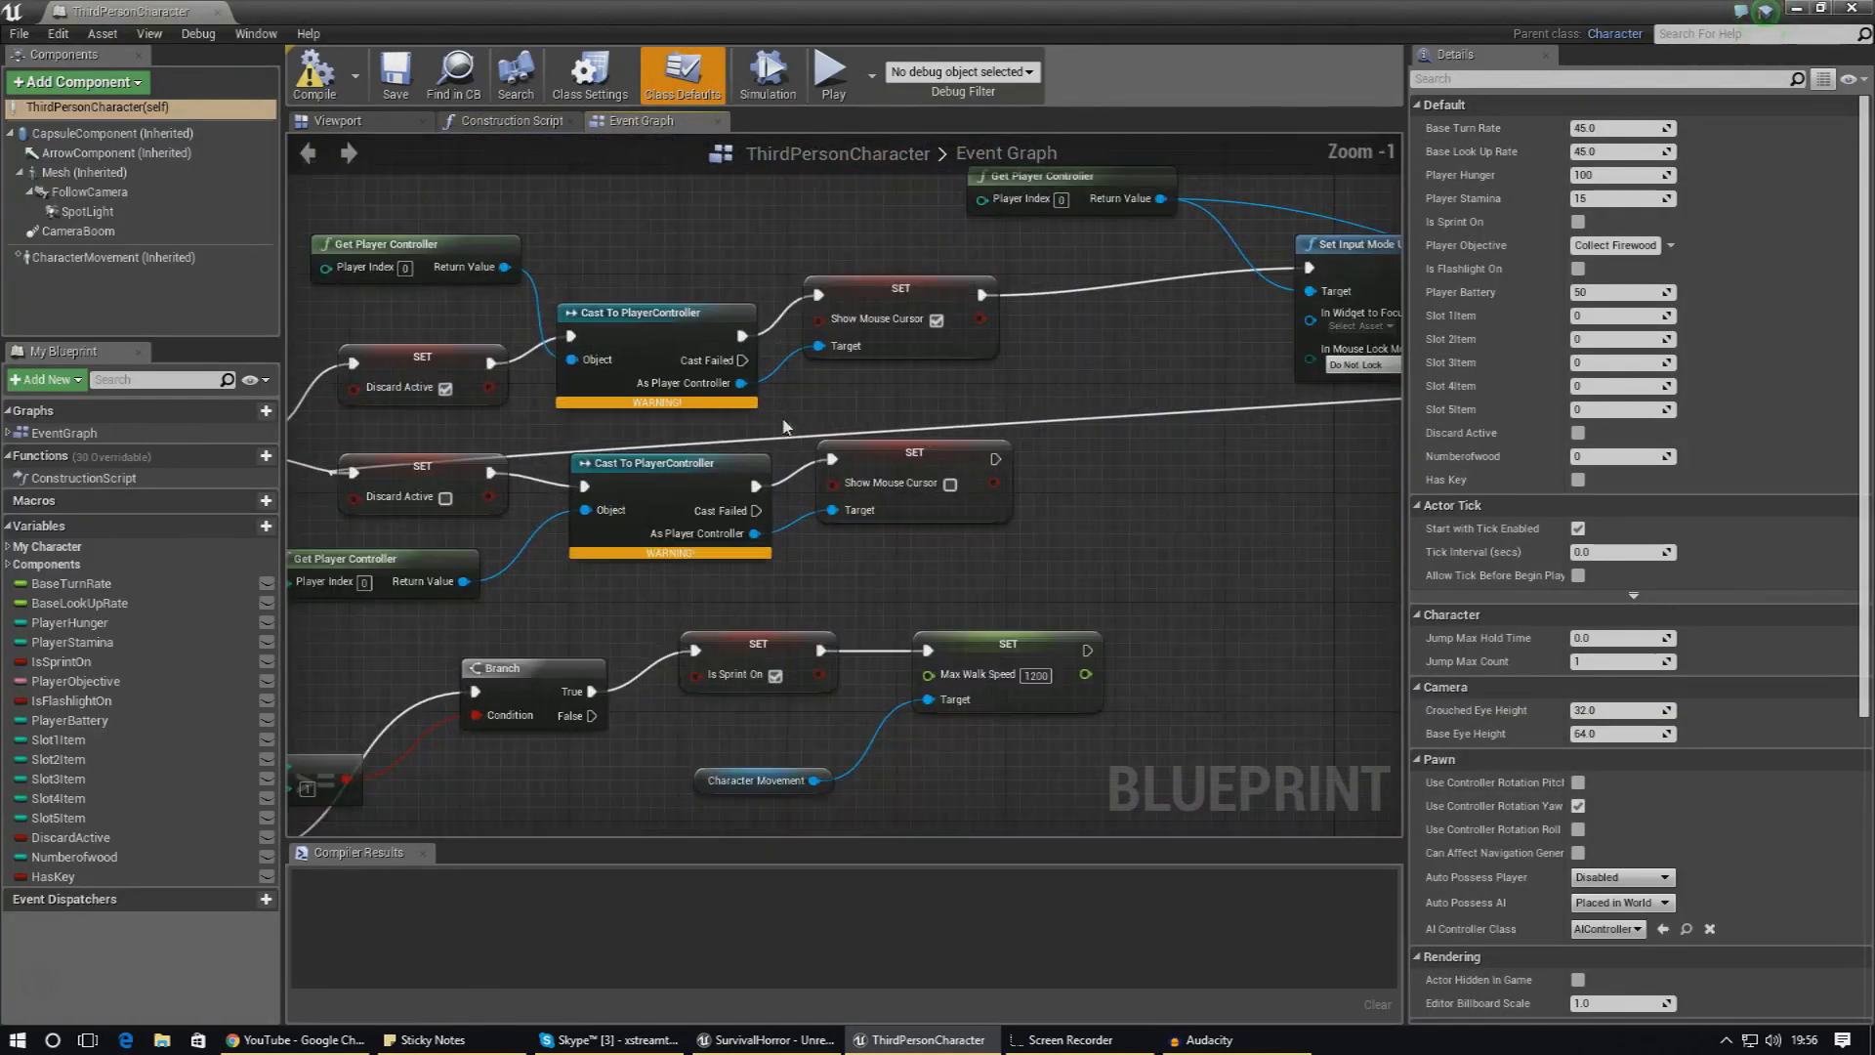
right_drag(922, 450, 863, 246)
scroll(534, 463, down, 4)
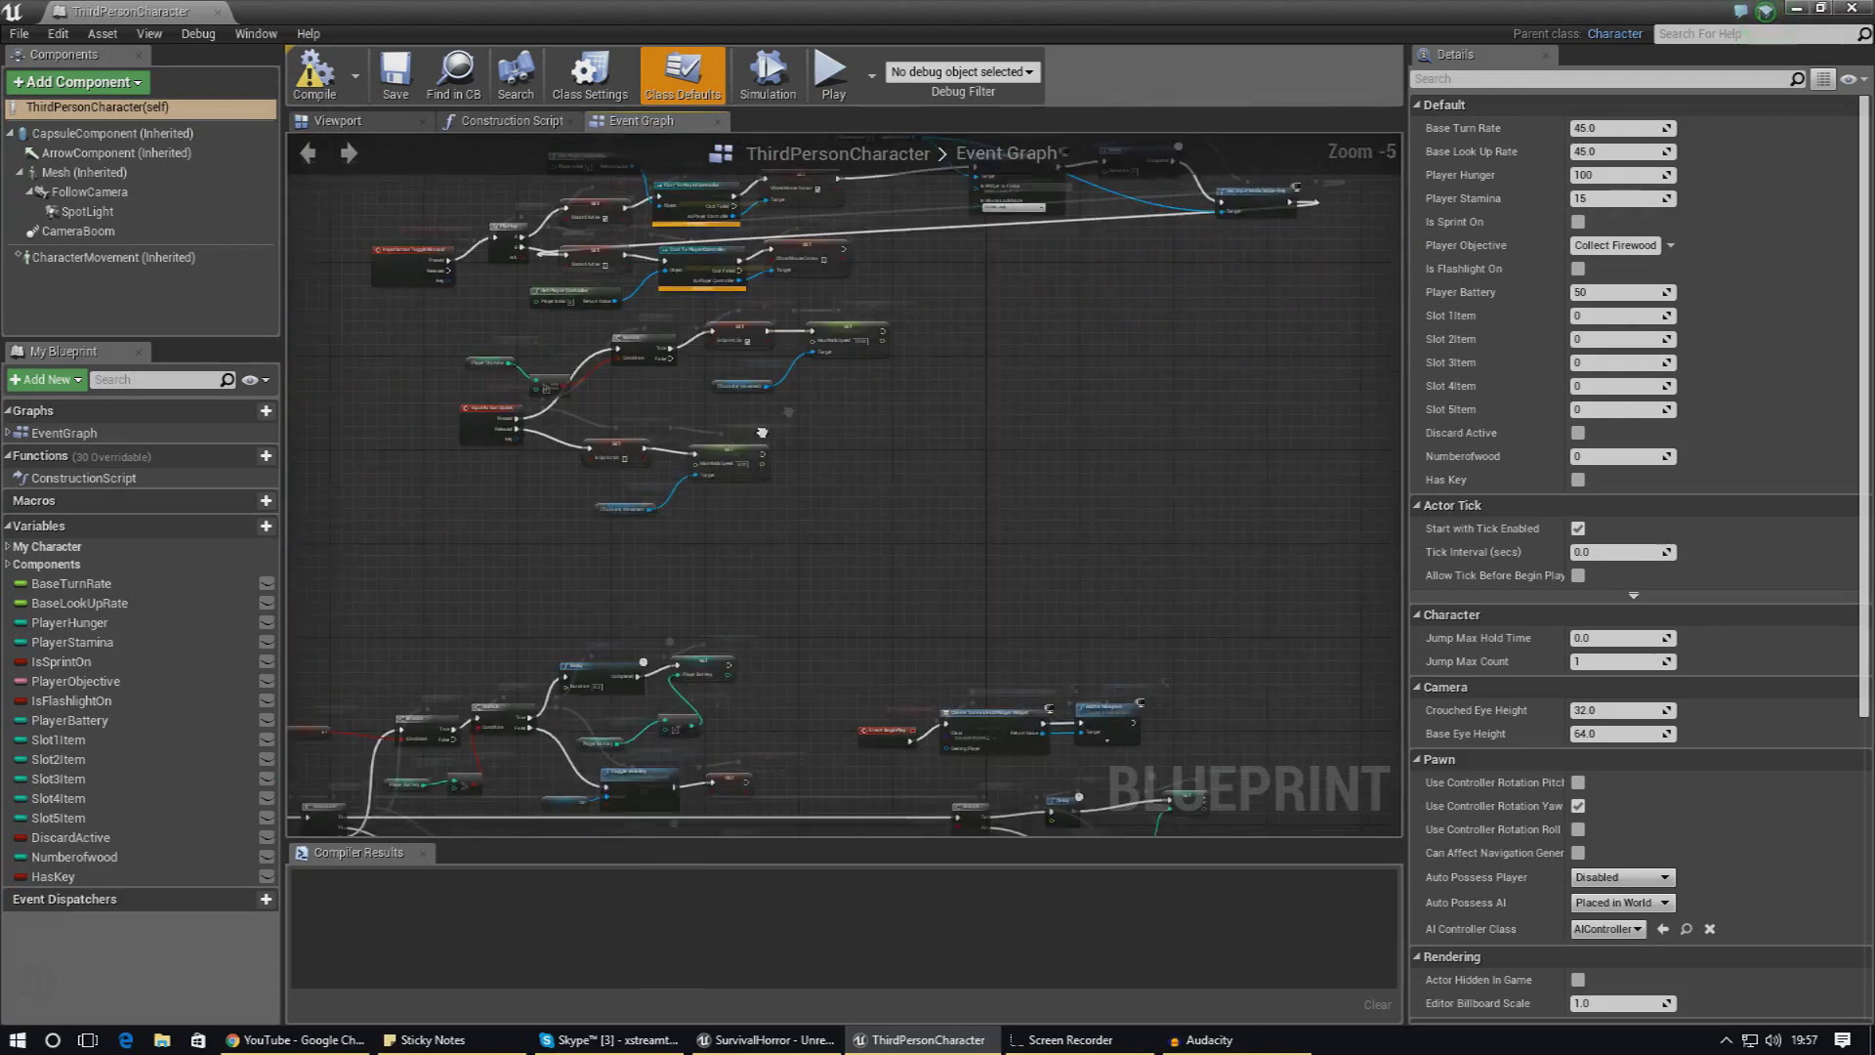
right_drag(582, 803, 665, 462)
scroll(452, 761, up, 3)
right_drag(452, 761, 694, 389)
scroll(697, 390, down, 5)
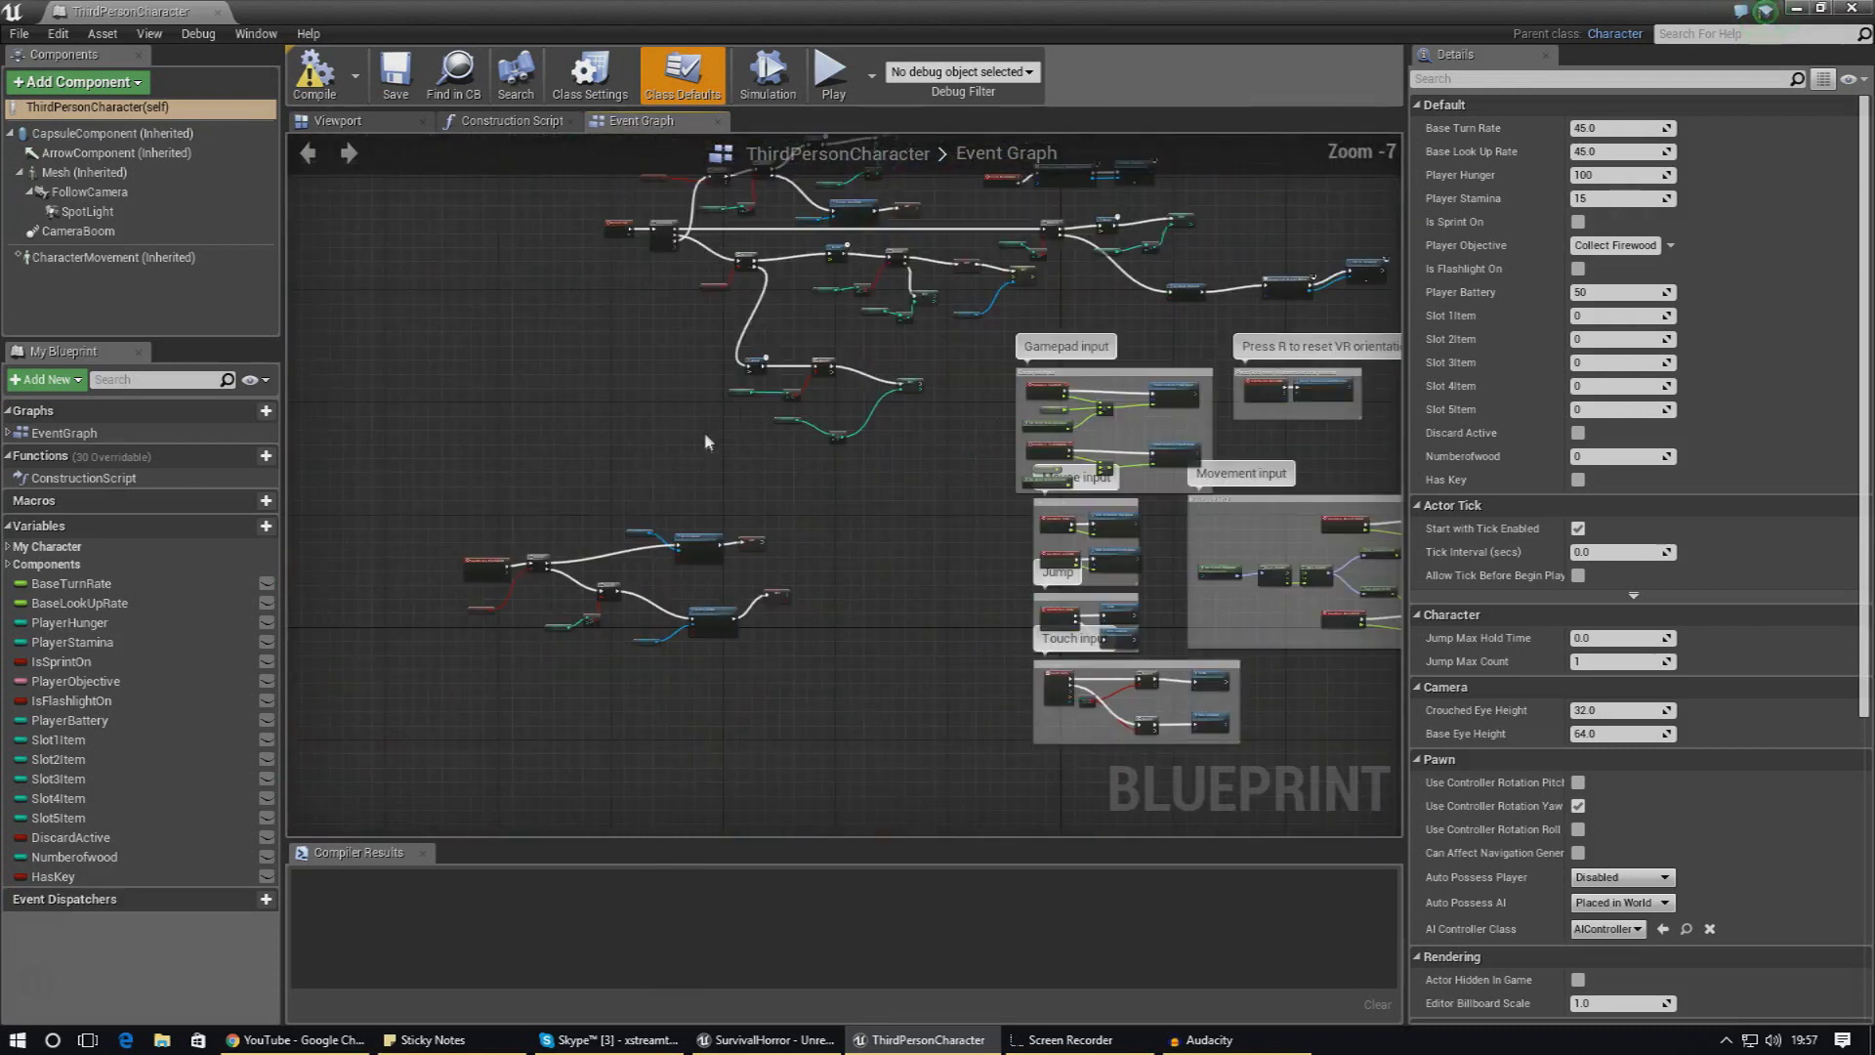
right_drag(697, 586, 695, 421)
scroll(694, 421, up, 5)
right_drag(1361, 555, 813, 571)
scroll(806, 641, down, 6)
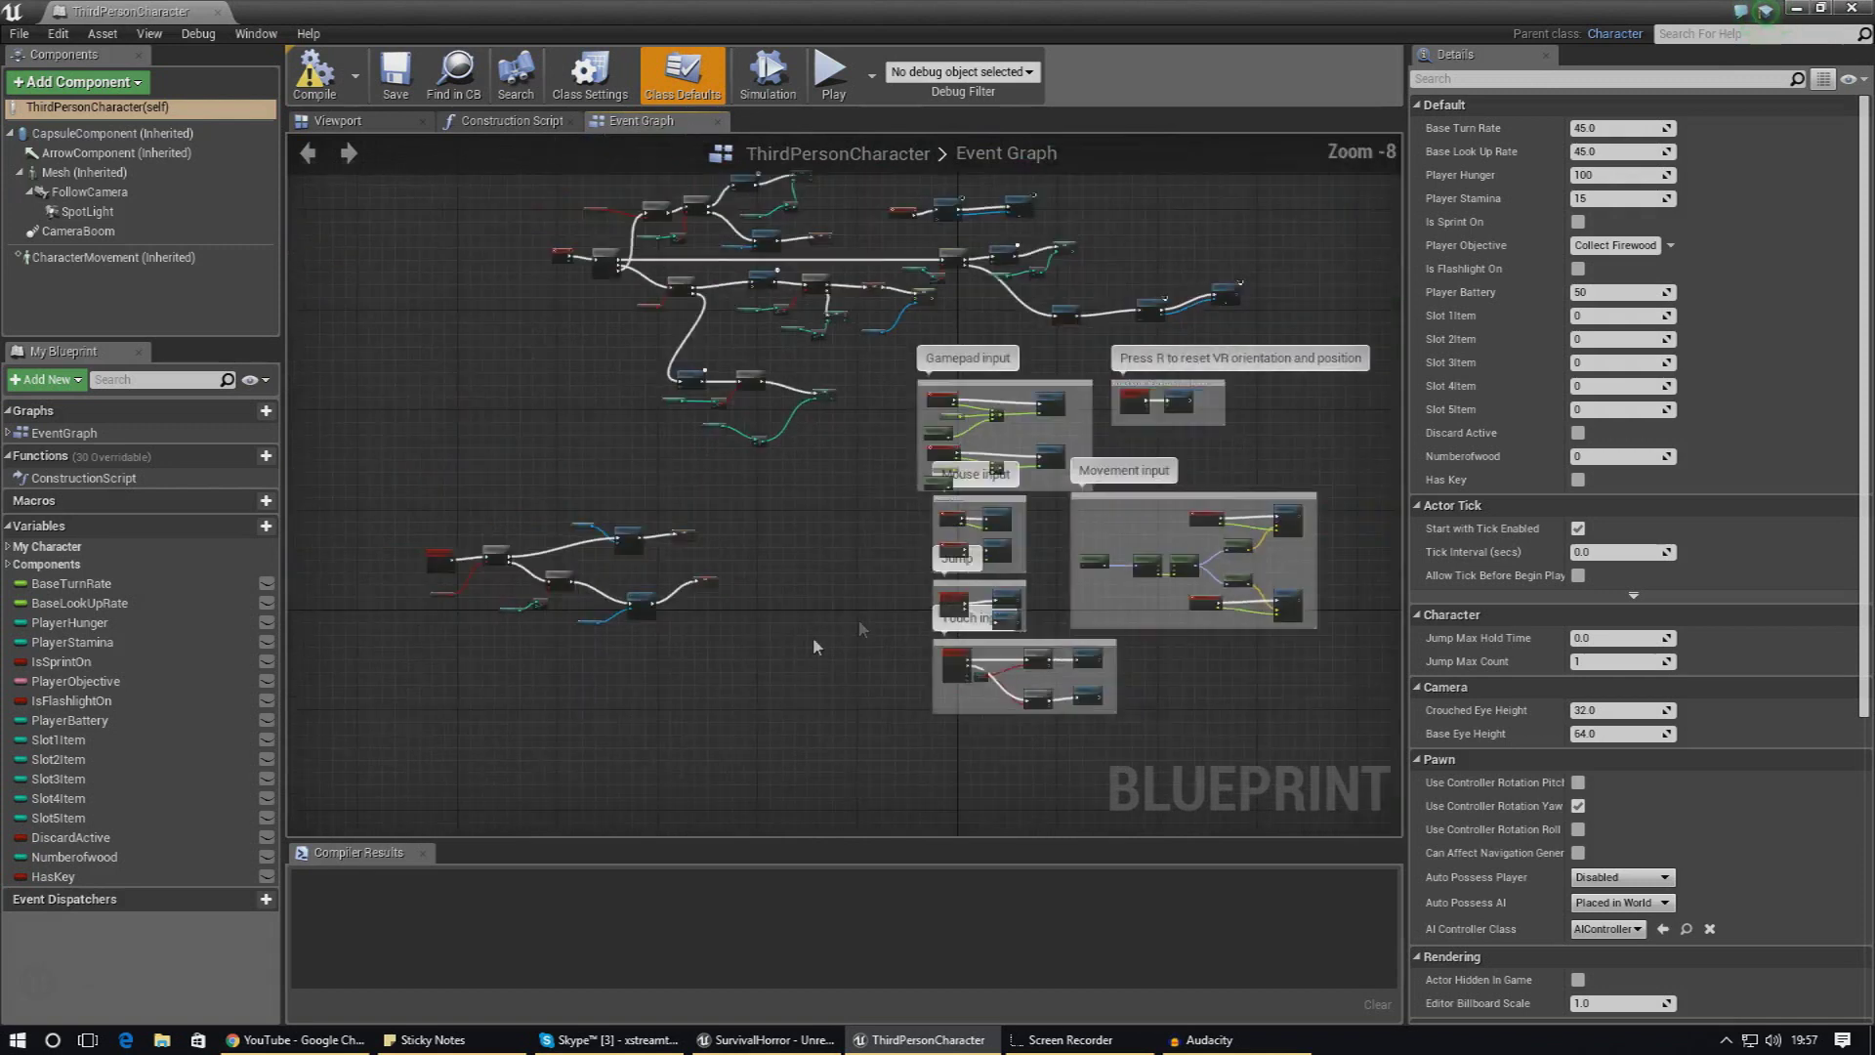
scroll(1285, 543, up, 3)
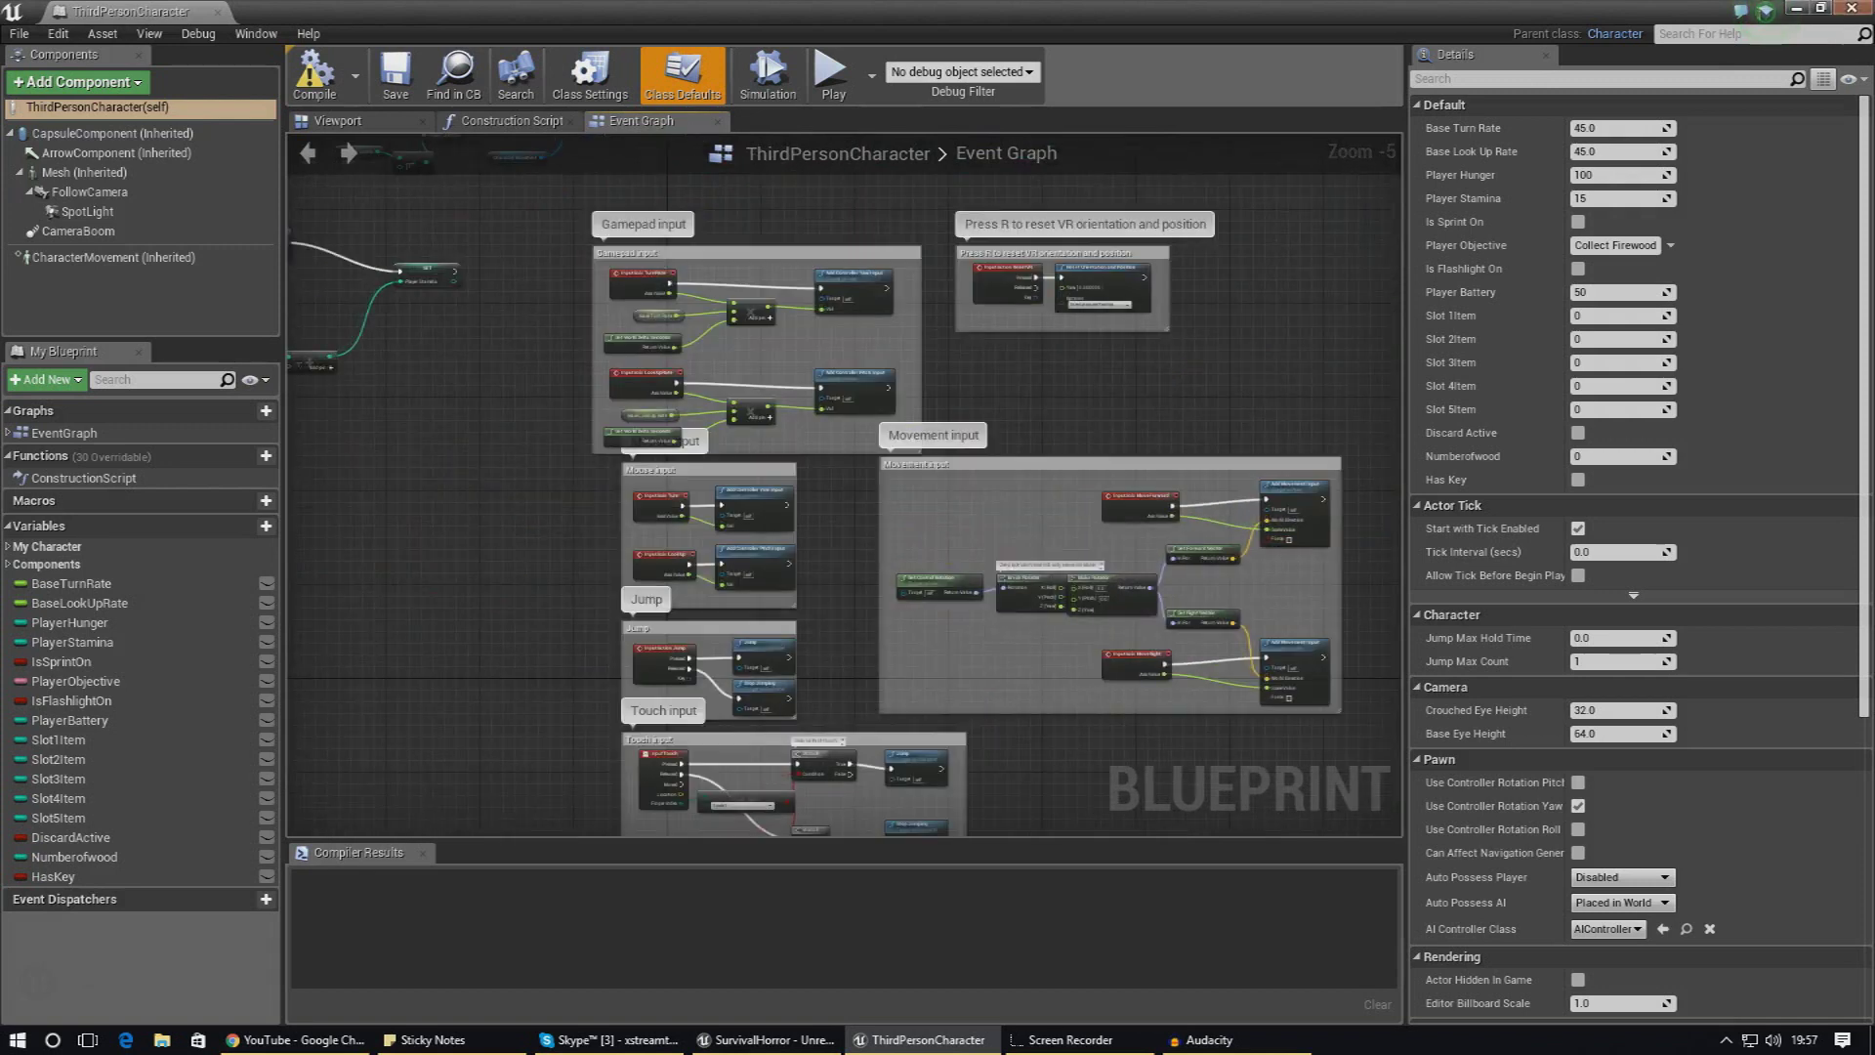
click(1851, 8)
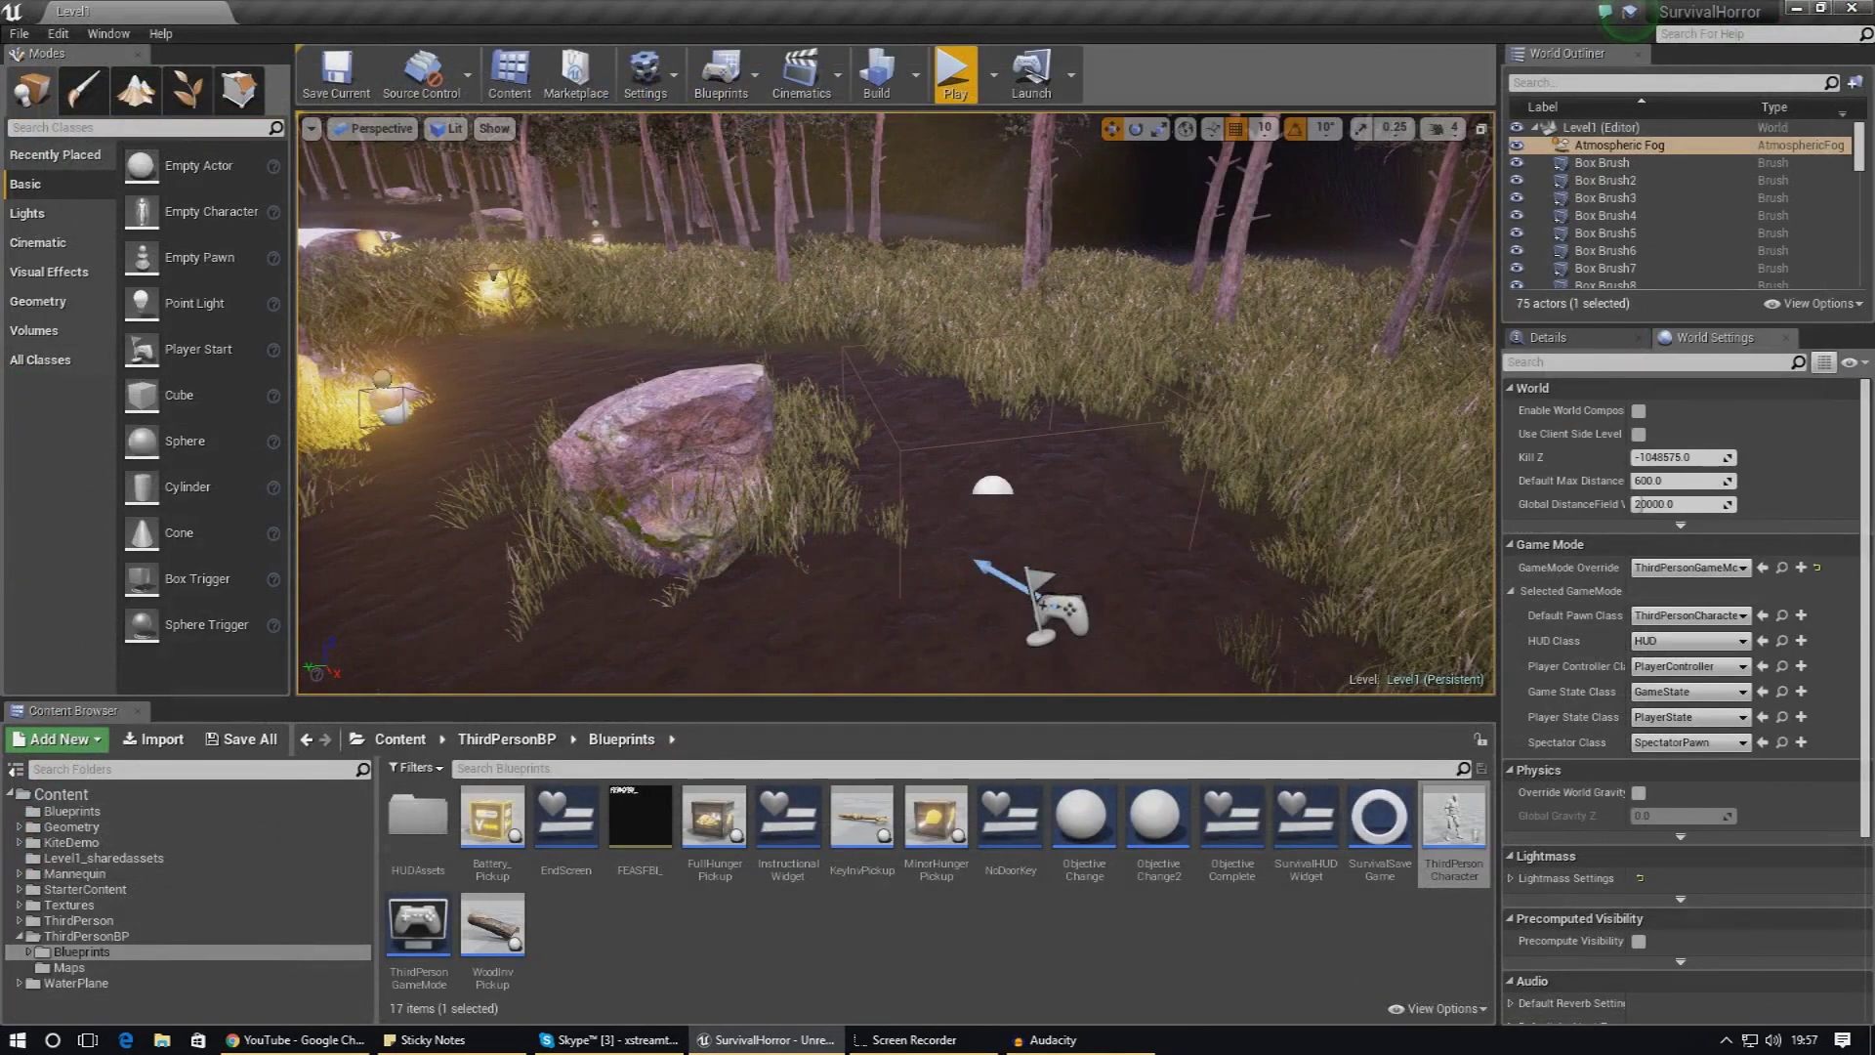
Step: Locate the asset of the ObjectiveChange trigger near the player start and open its Event Graph at the Print String nodes
click(998, 487)
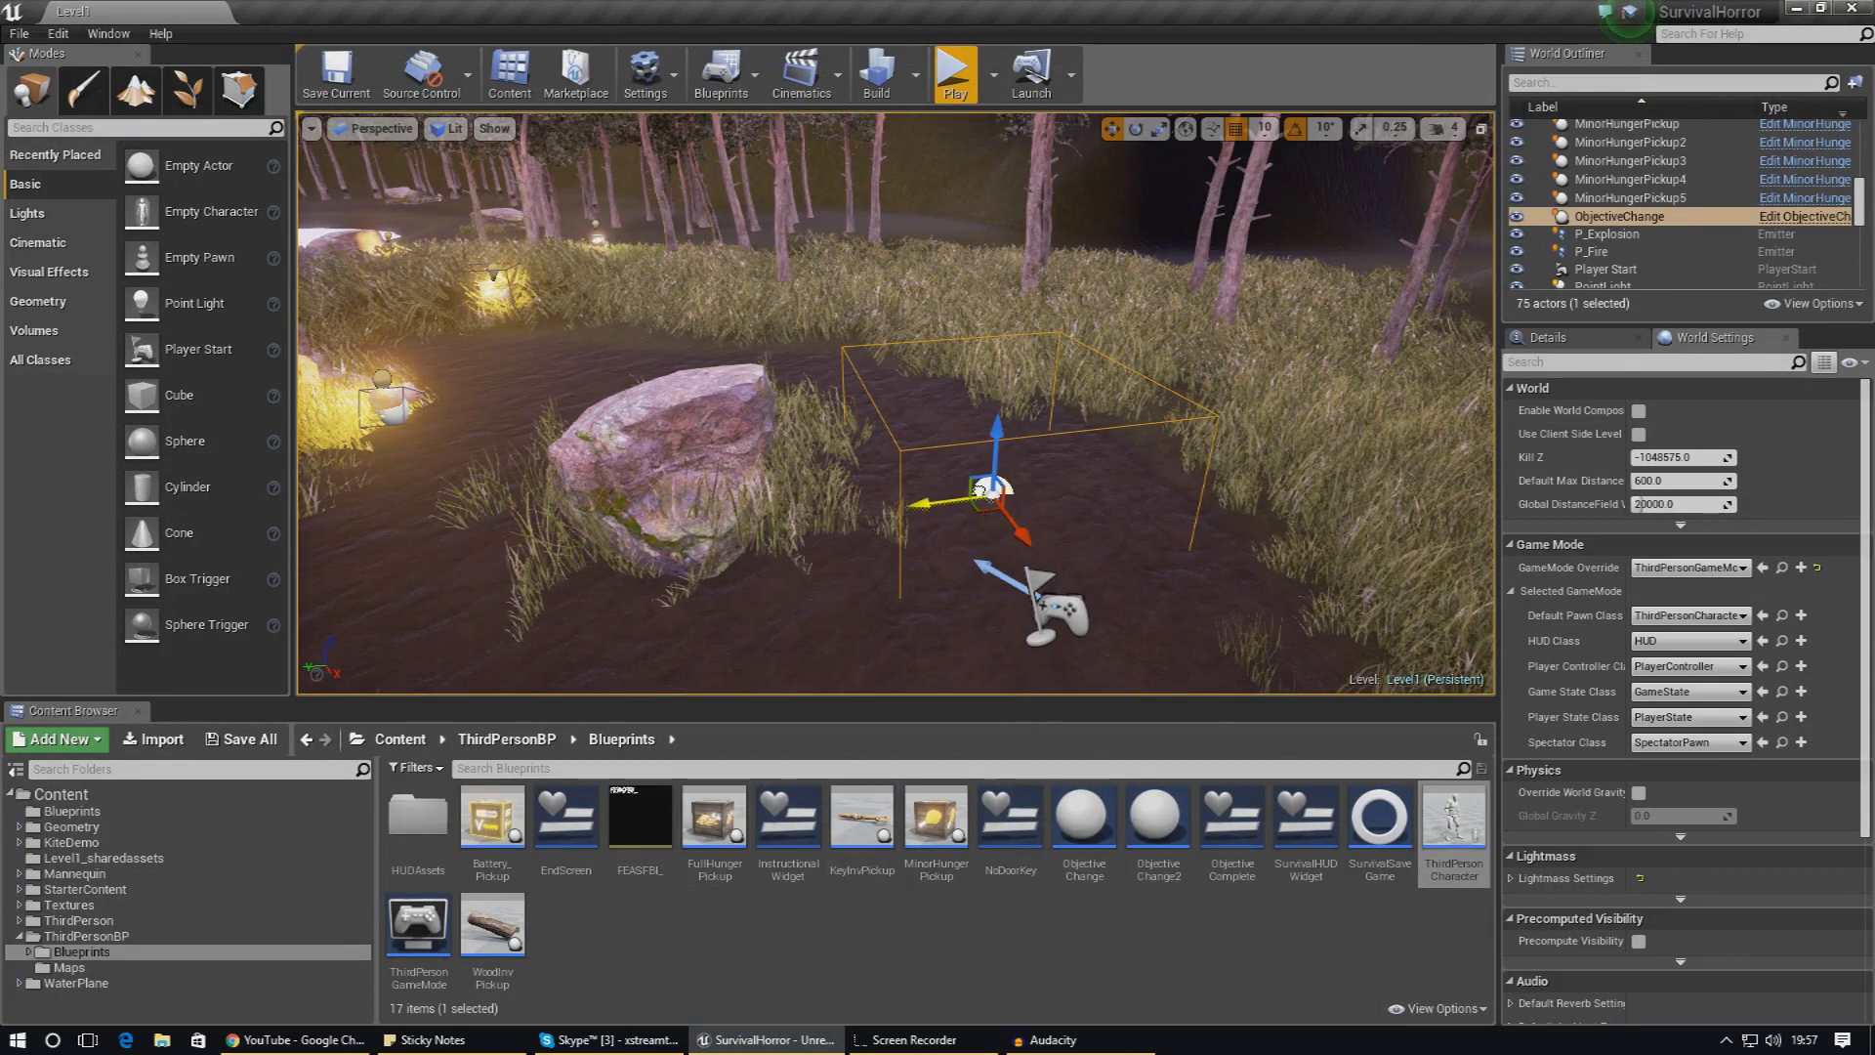
right_click(979, 491)
click(1093, 431)
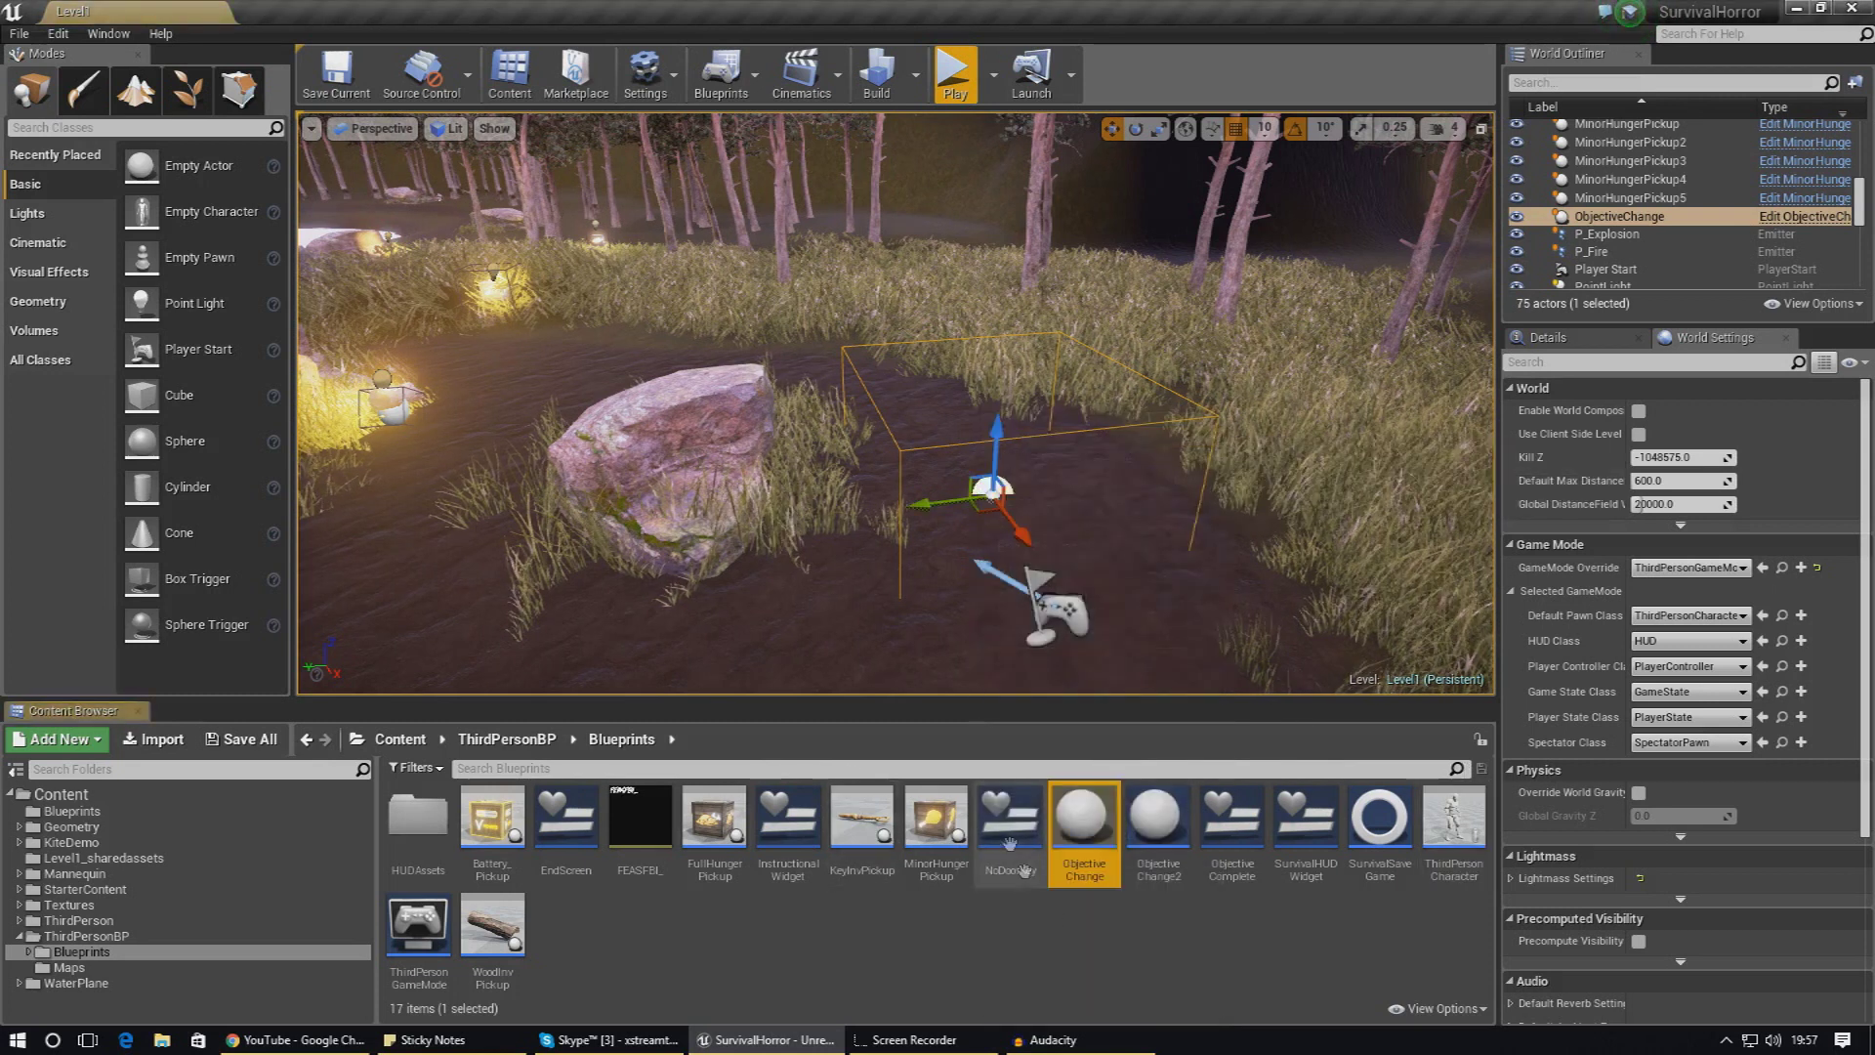
double_click(1084, 825)
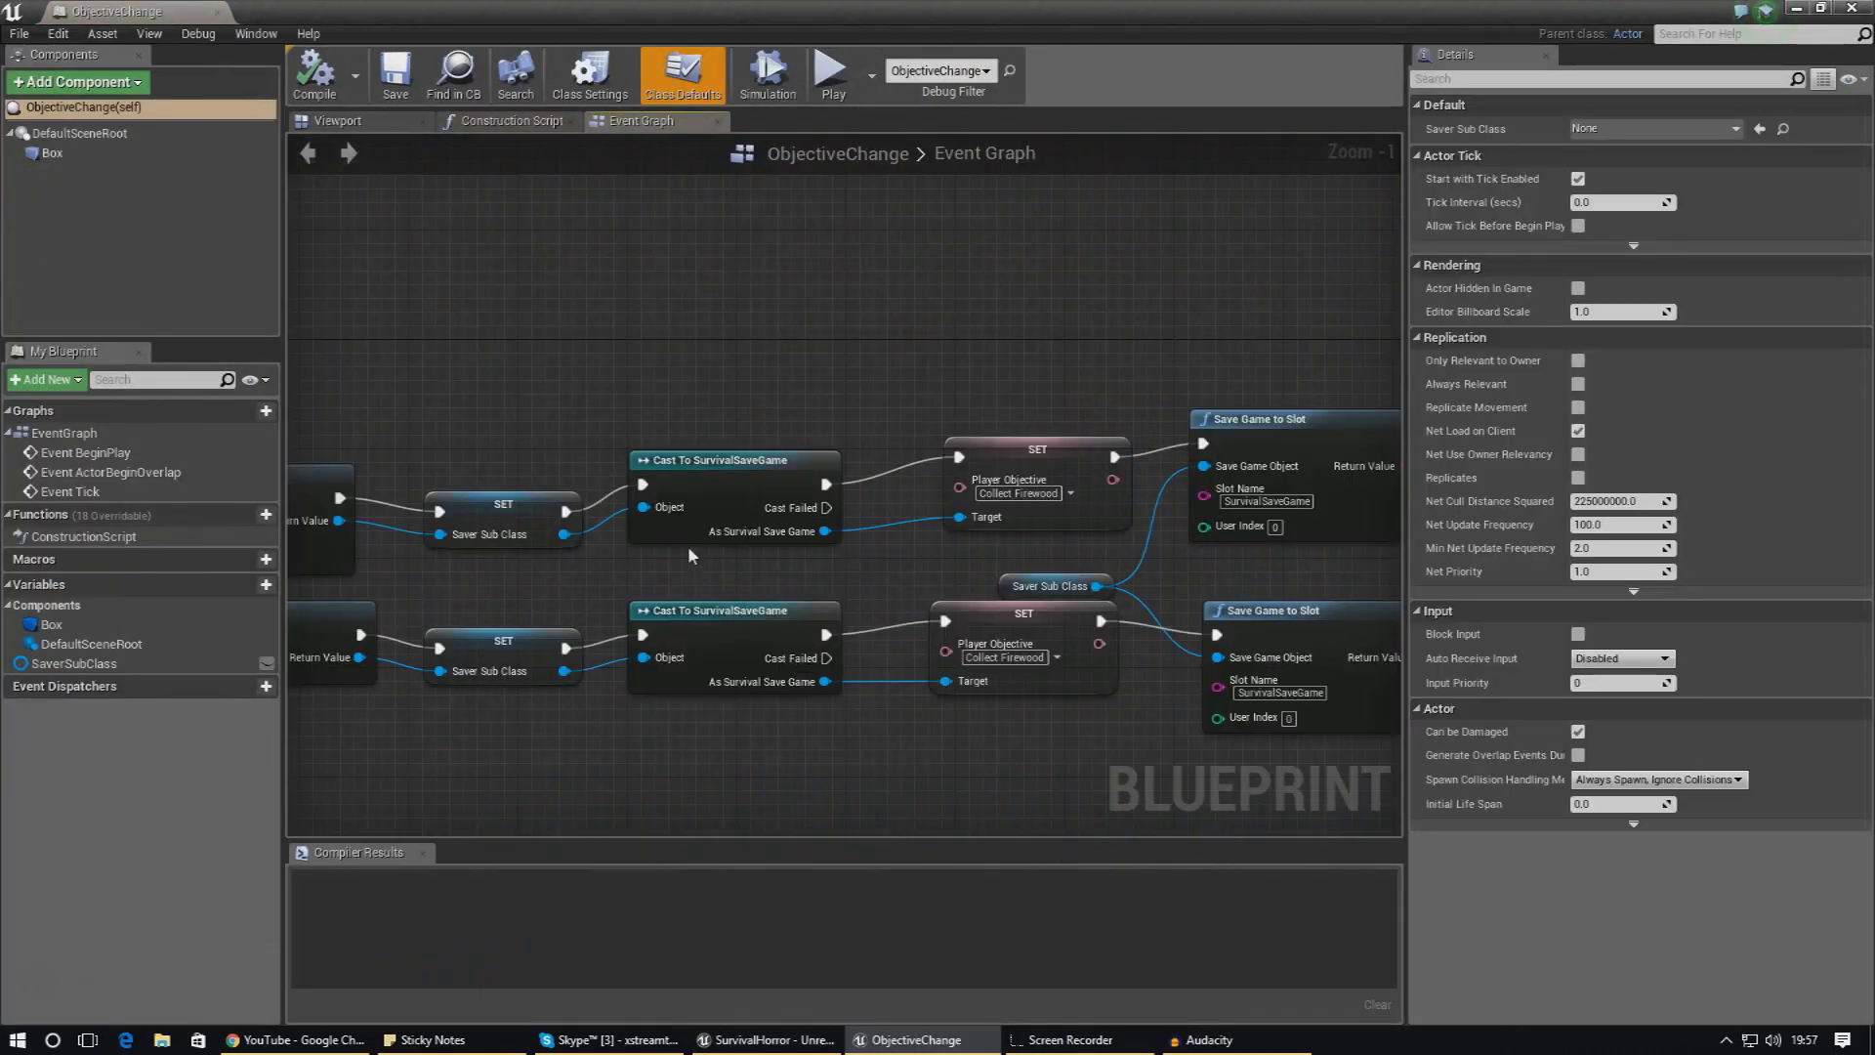
scroll(1068, 753, down, 3)
right_drag(1180, 712, 707, 641)
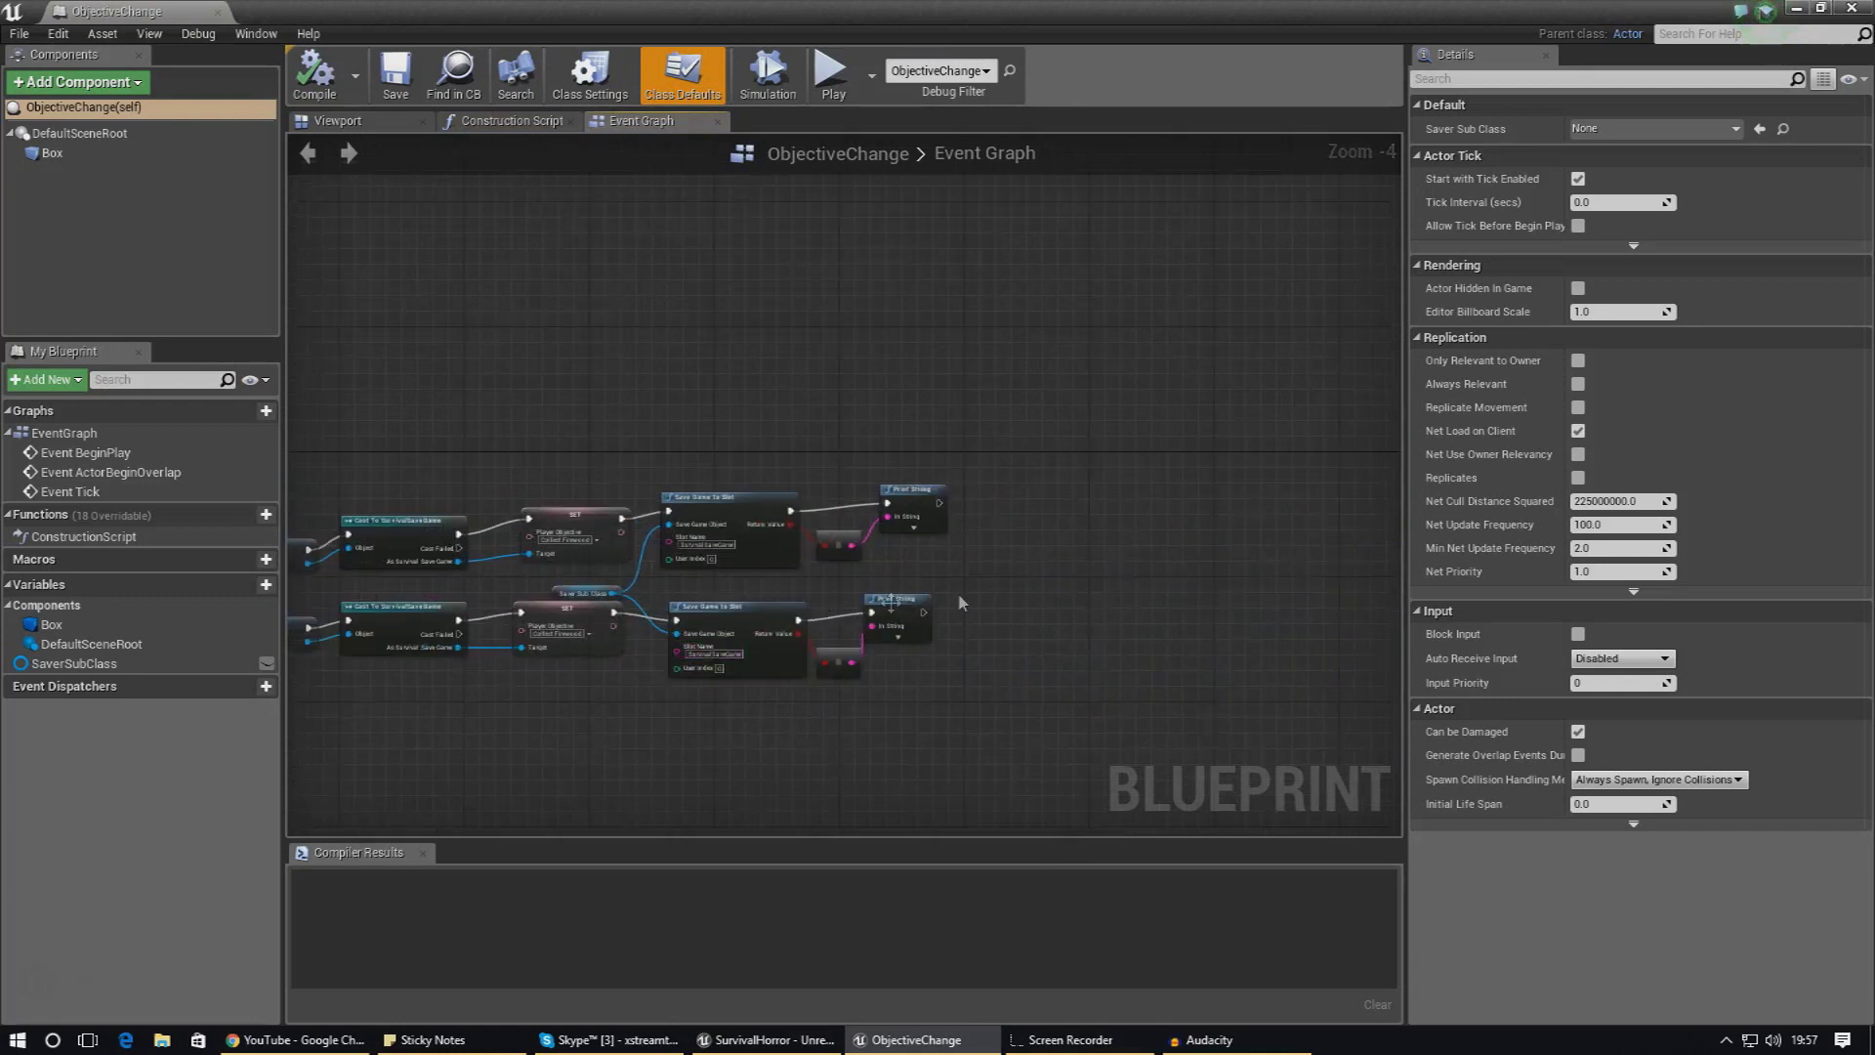
Step: Delete both Print String nodes and their boolean-to-string conversion nodes after the Save Game to Slot nodes, and close the ObjectiveChange blueprint
scroll(959, 591, up, 4)
click(812, 640)
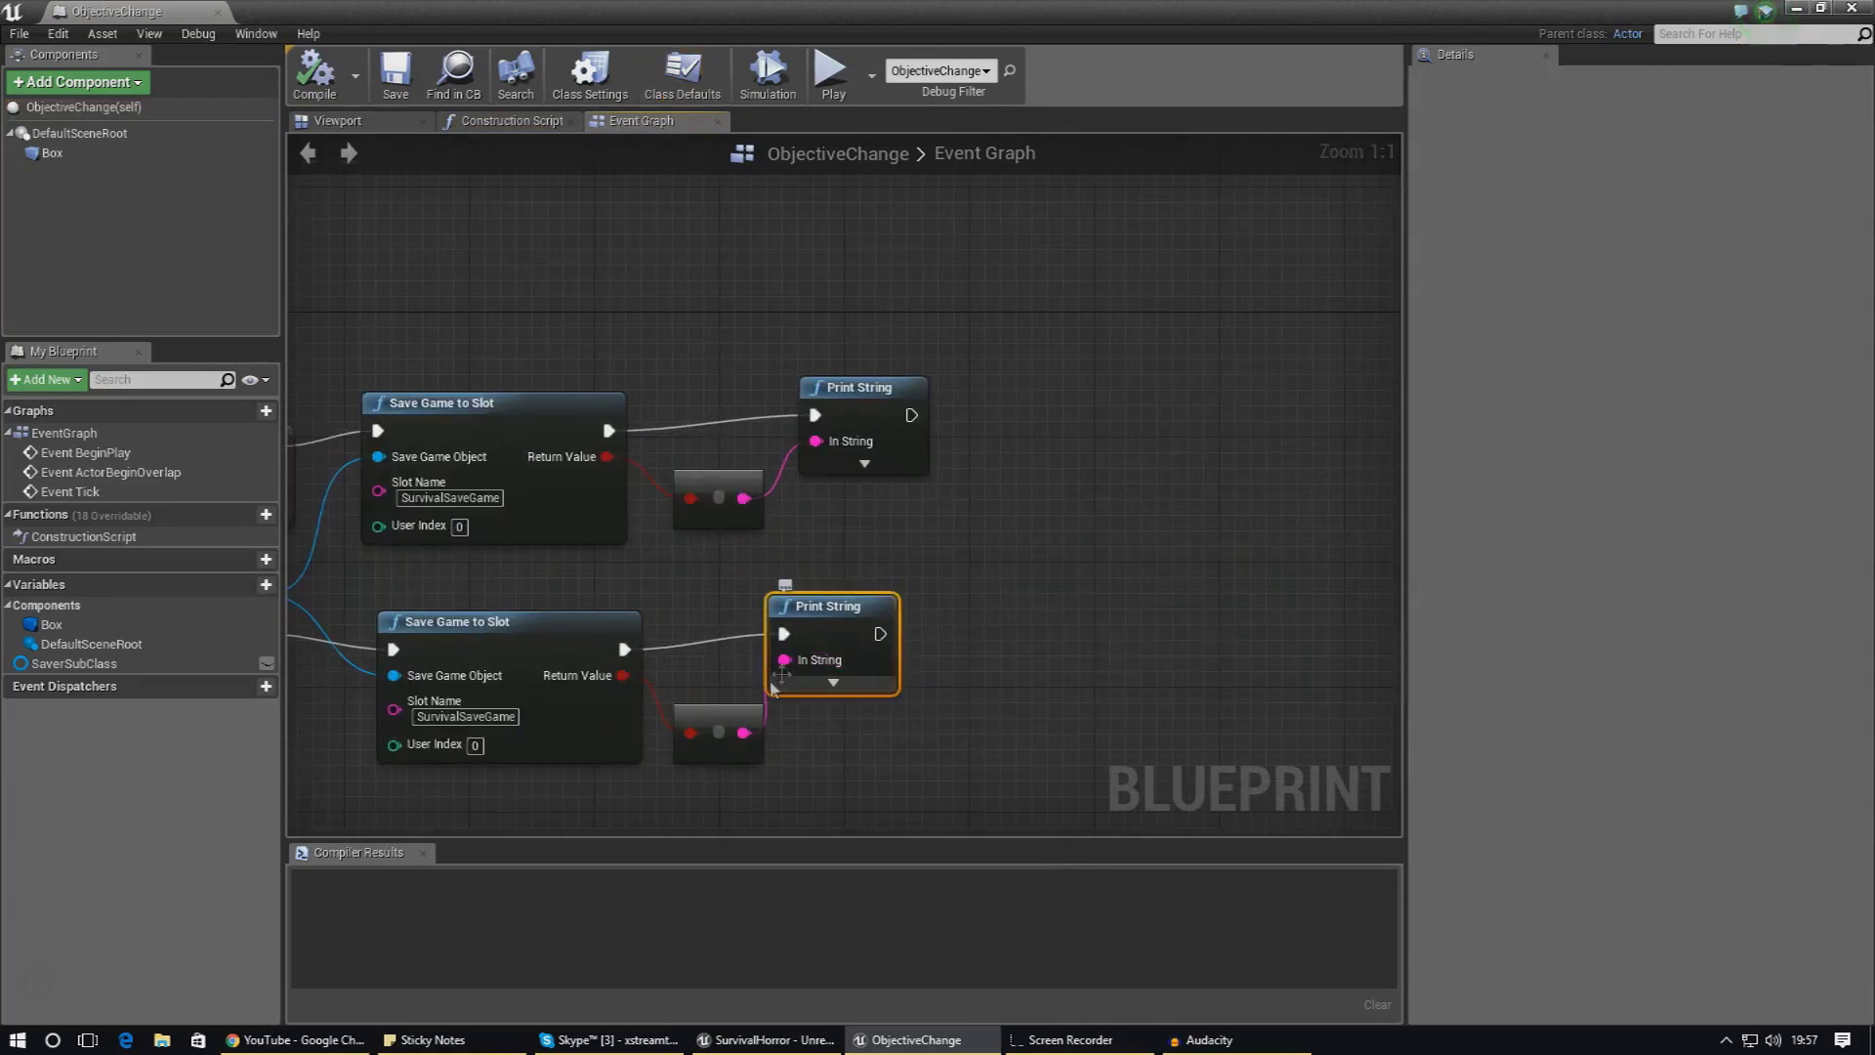
key(Delete)
click(730, 710)
key(Delete)
click(861, 391)
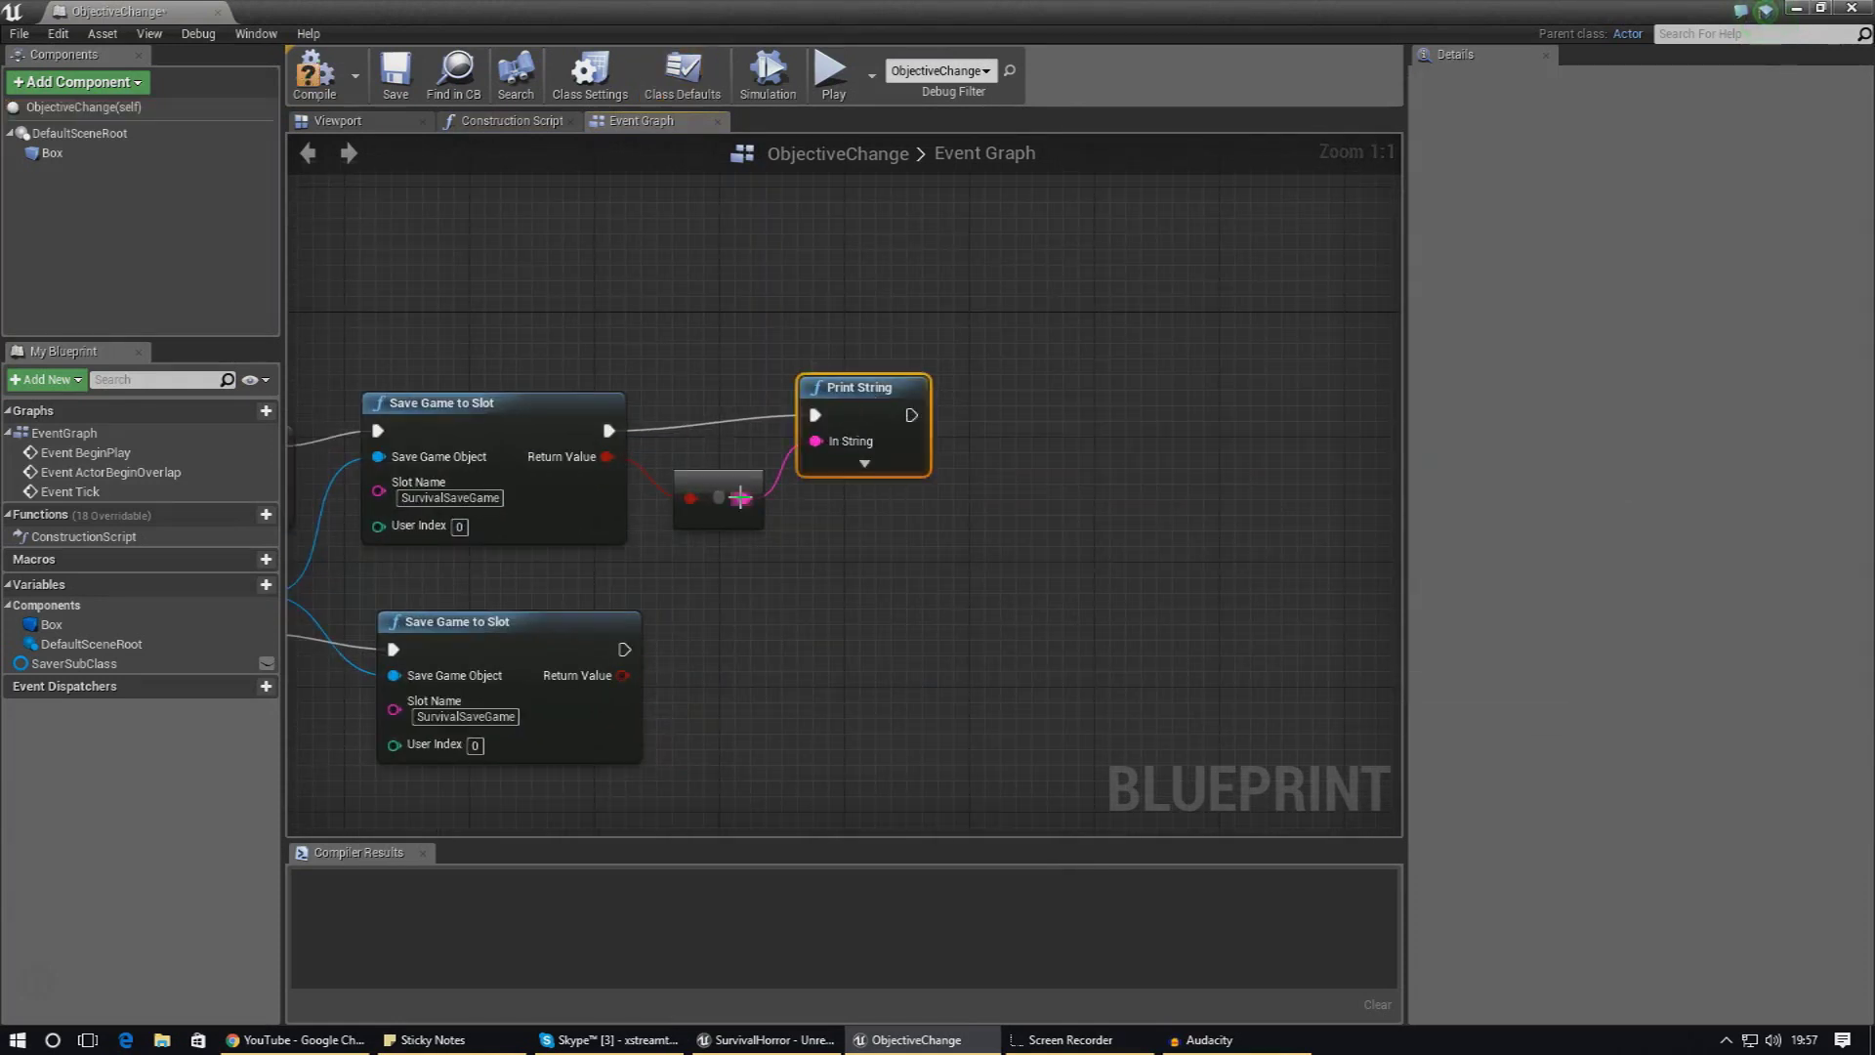
key(Delete)
click(721, 486)
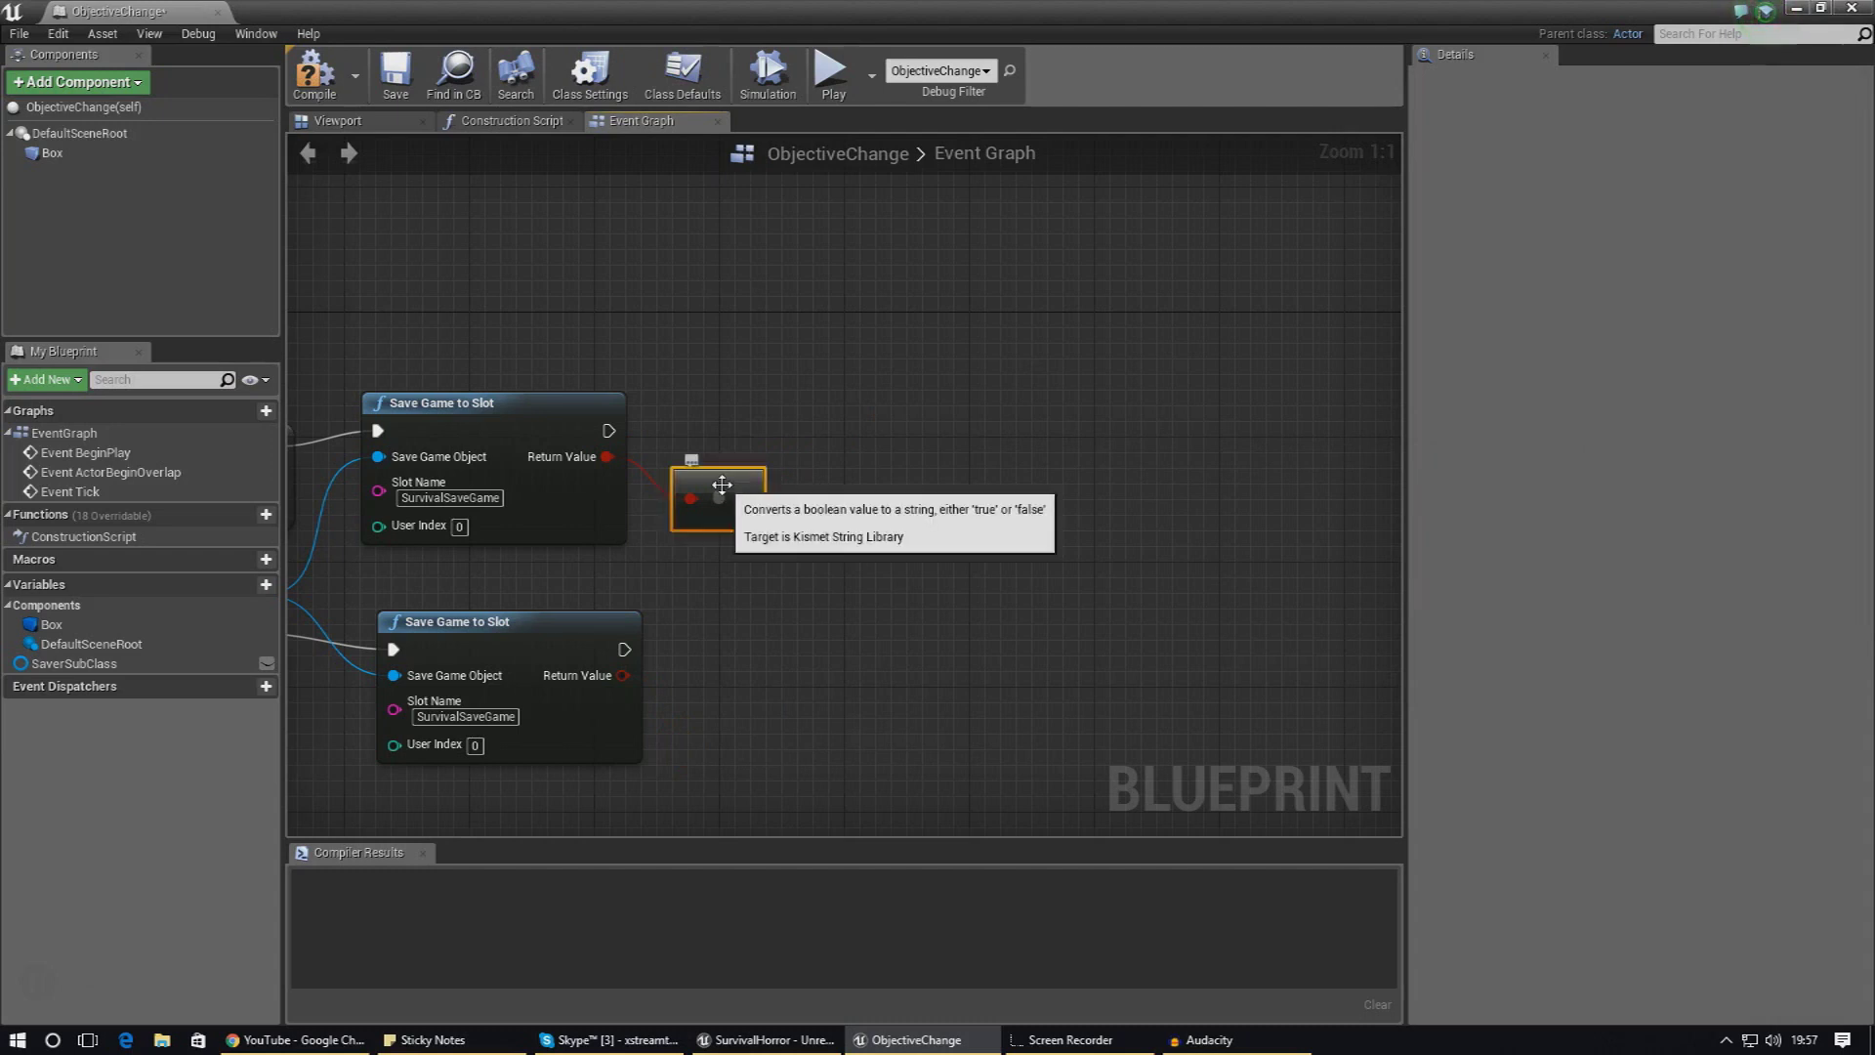
key(Delete)
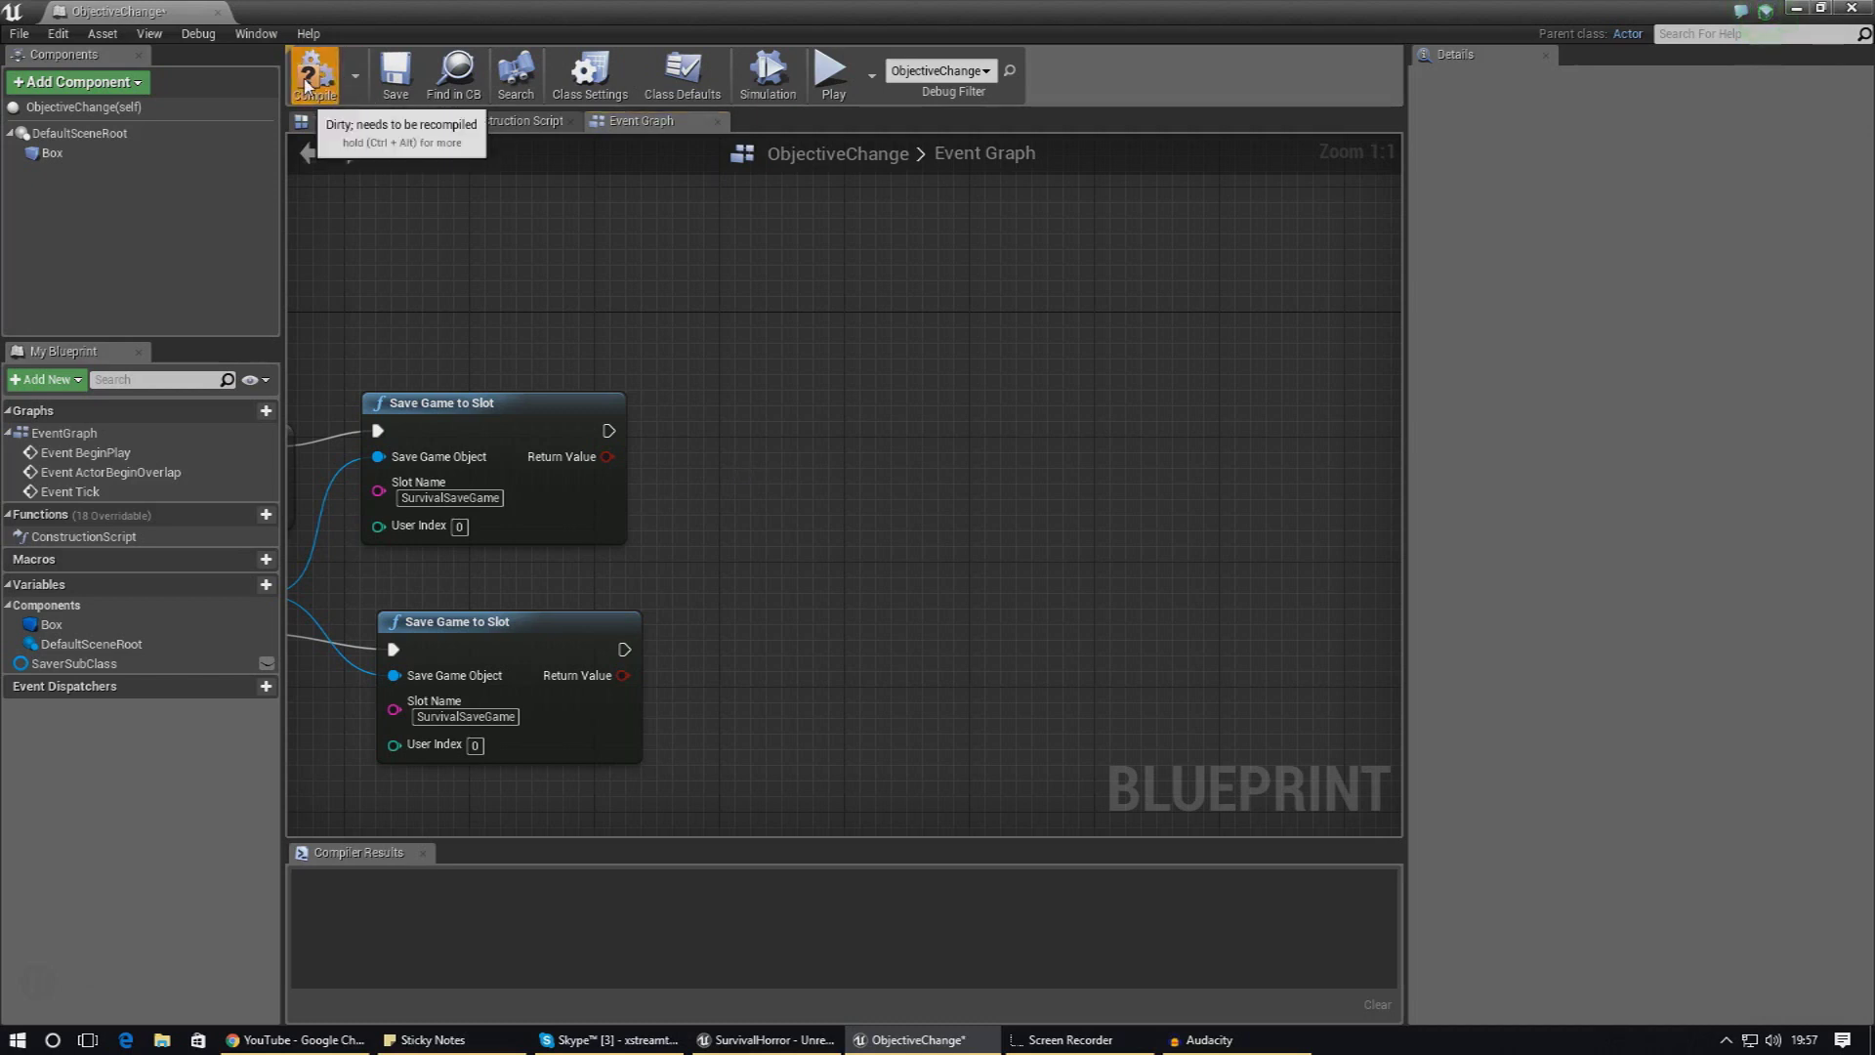
click(217, 10)
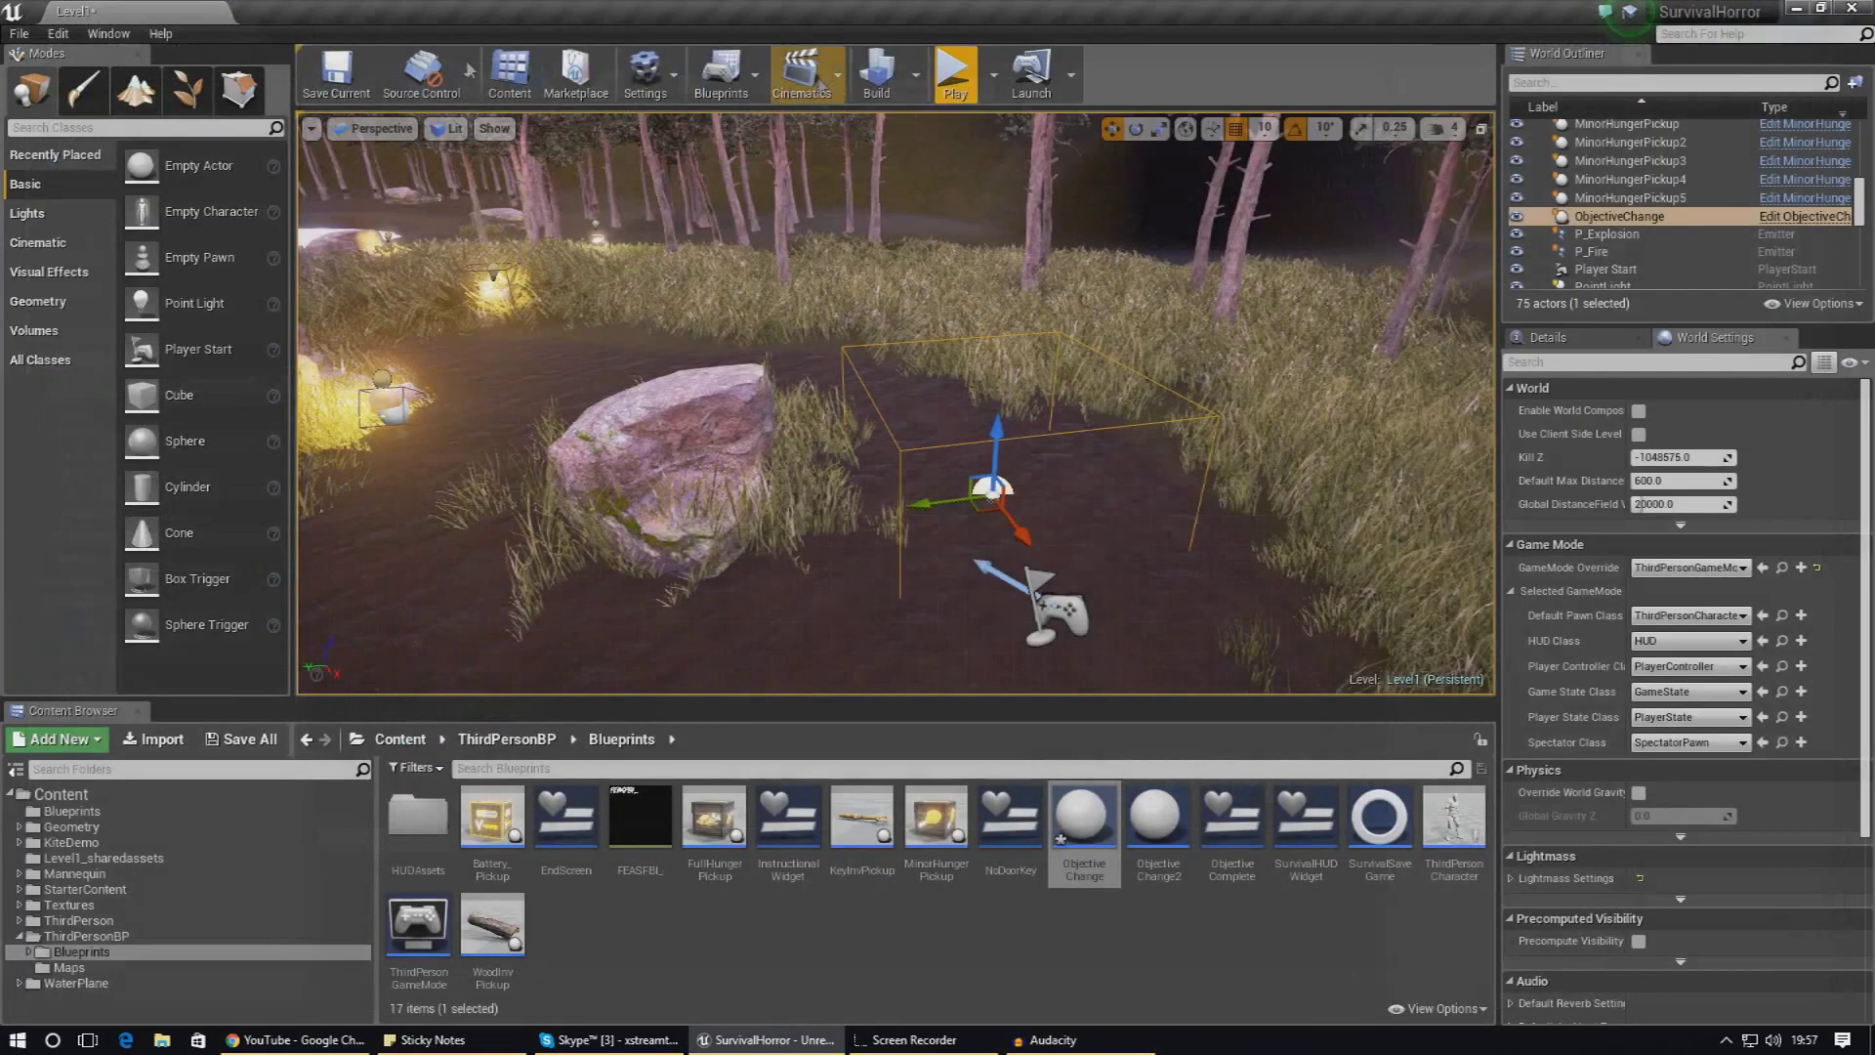
Step: Play-test the level, walking from the player start through the objective trigger and along the path, and stop the session
click(954, 71)
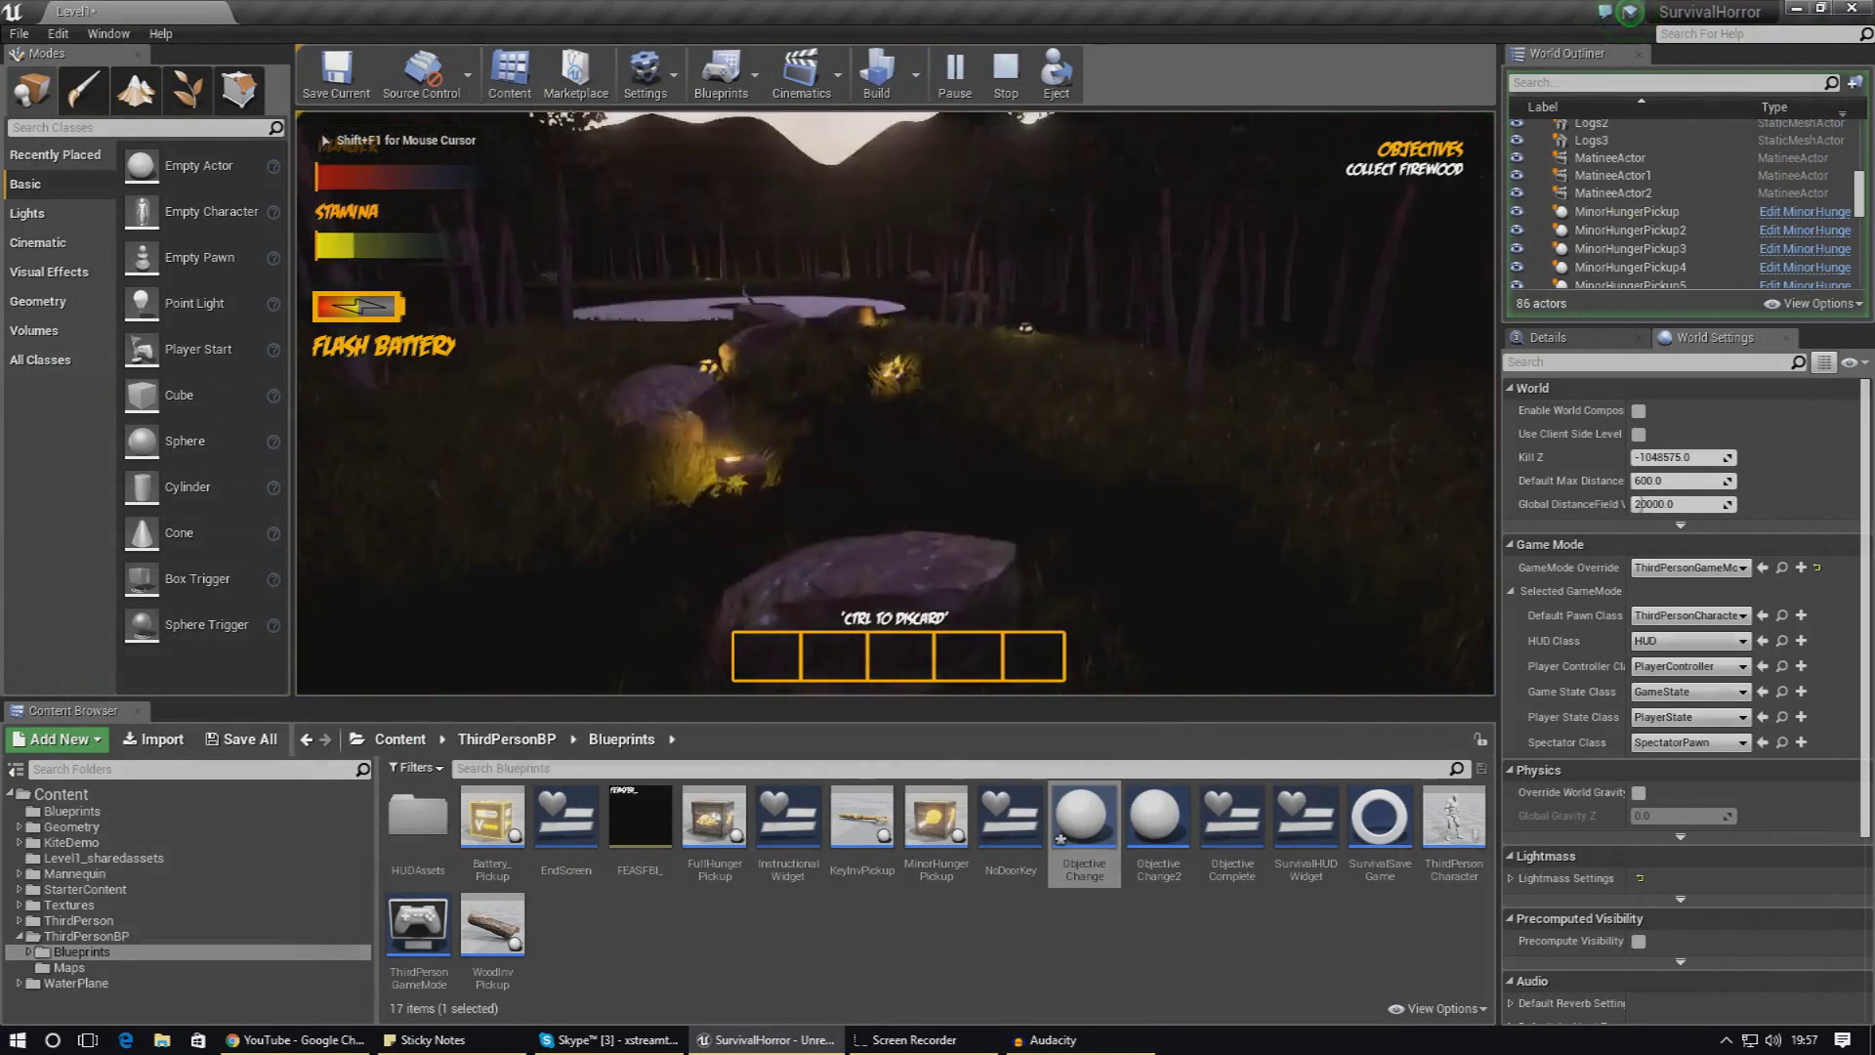
key(w)
key(w)
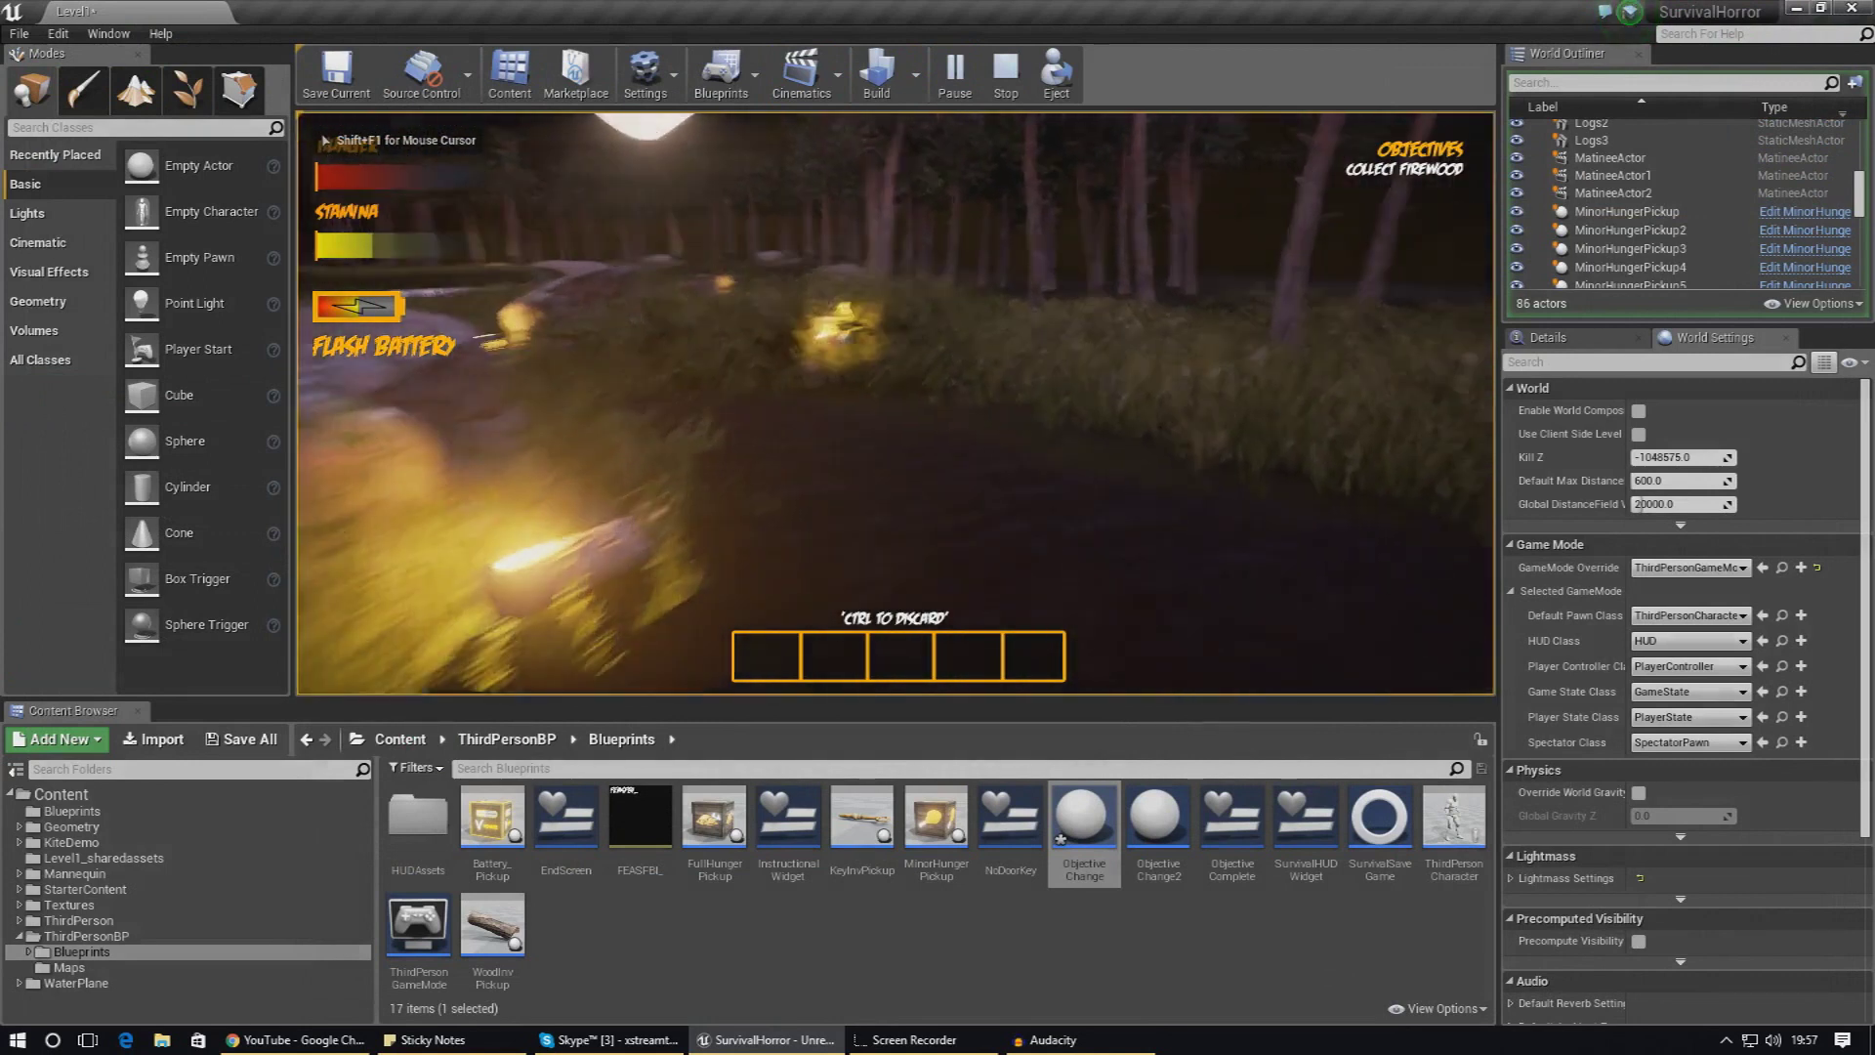
key(w)
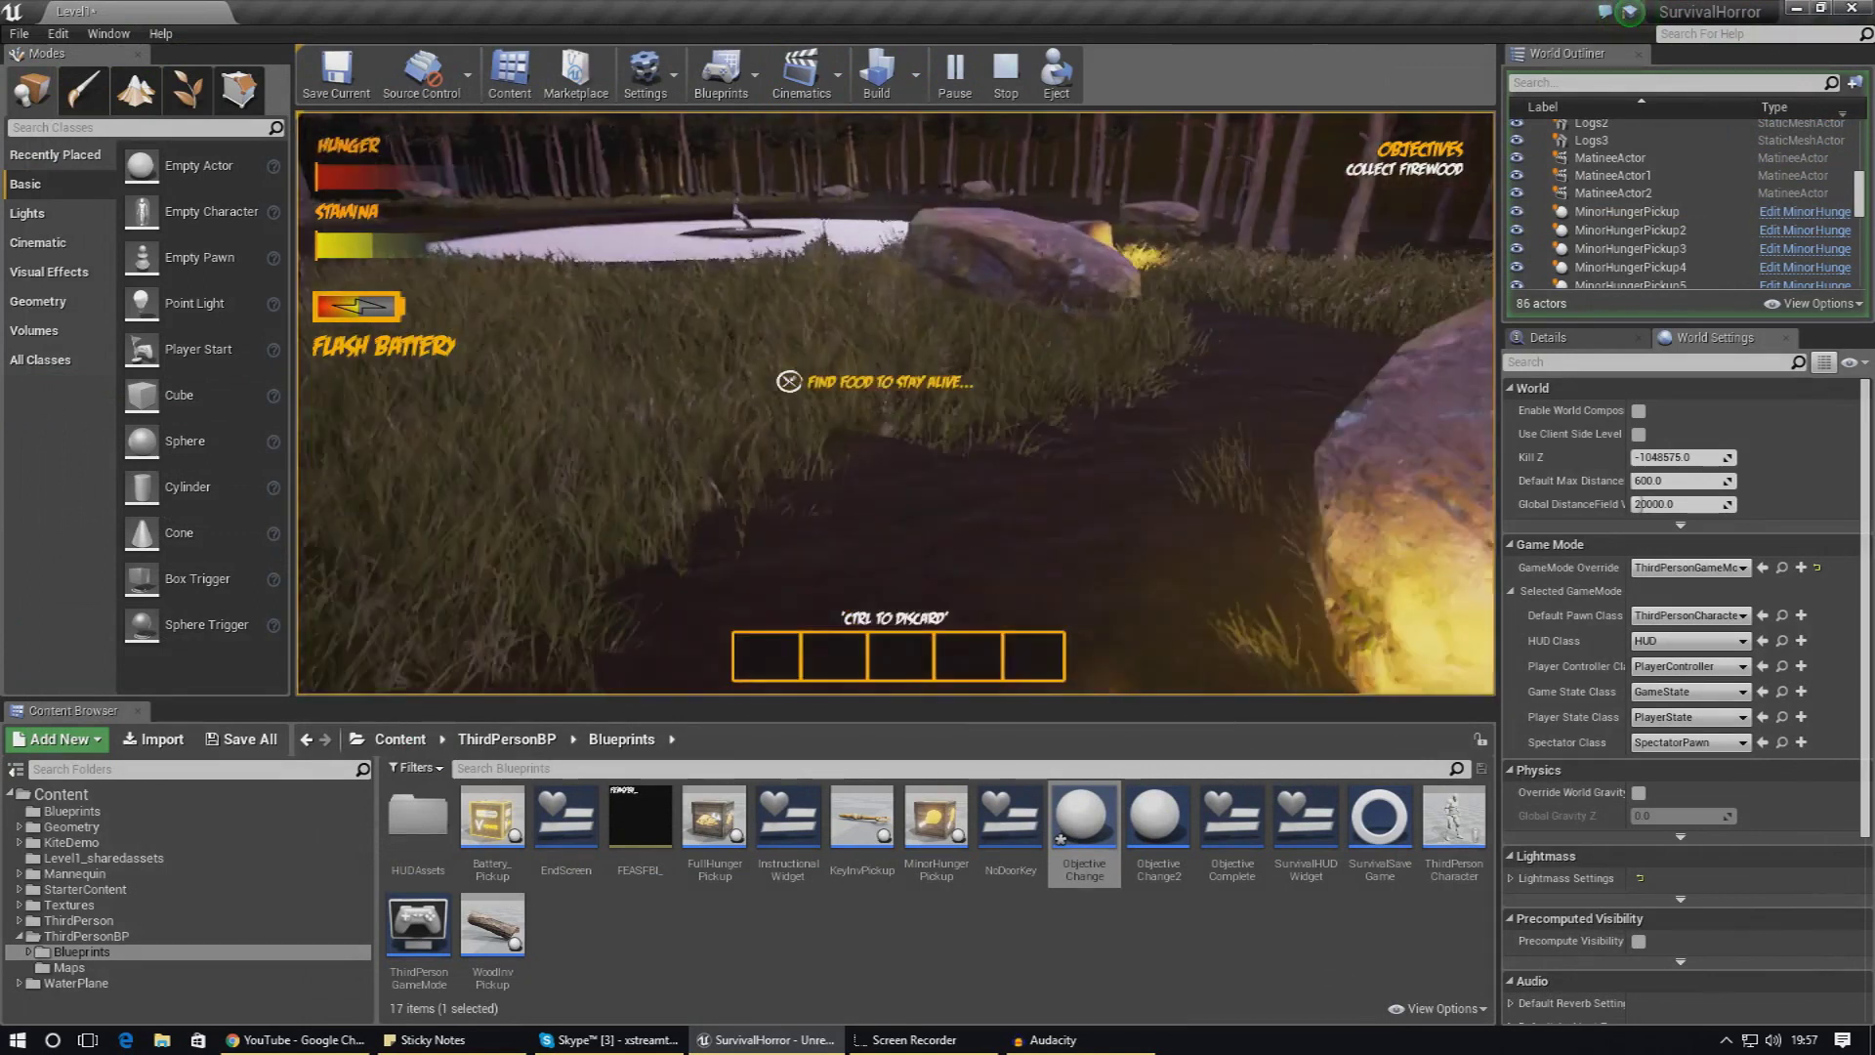
key(Escape)
Step: Play-test the level again, walking to the lake, and run one more brief session around the rock near the player start
click(954, 73)
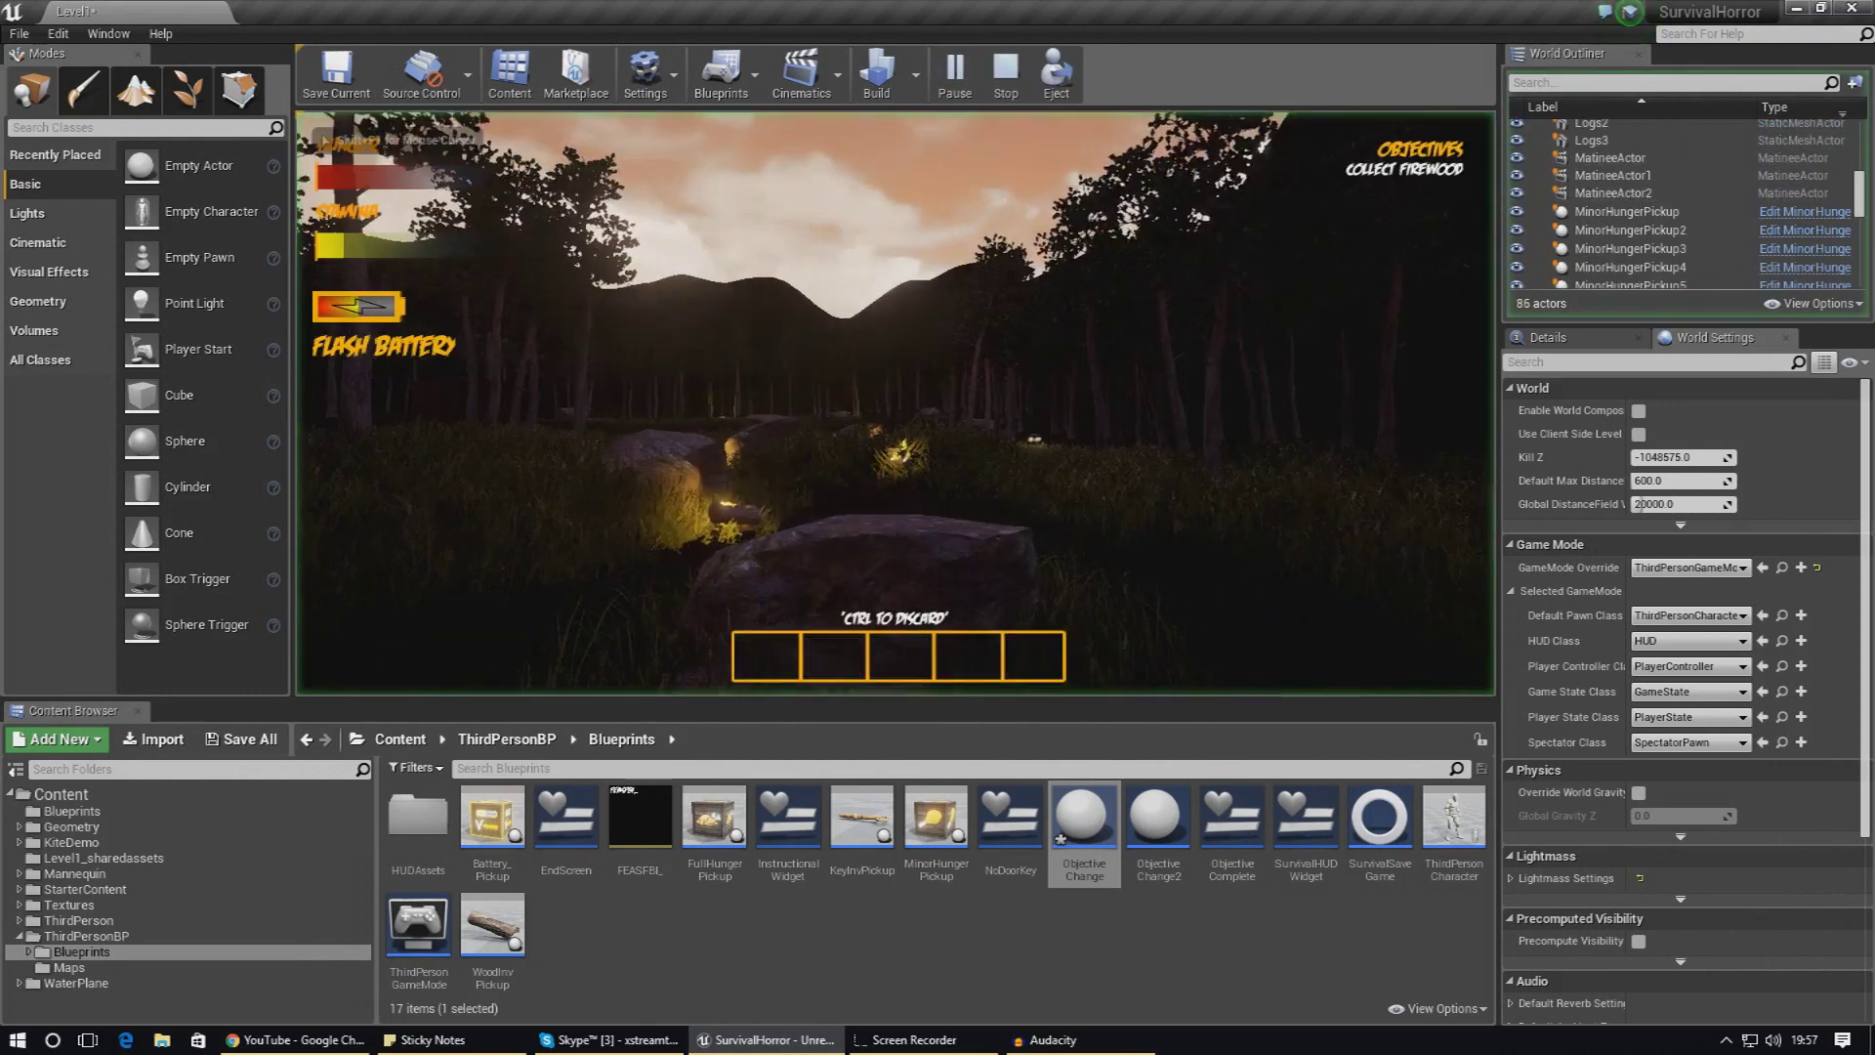
key(w)
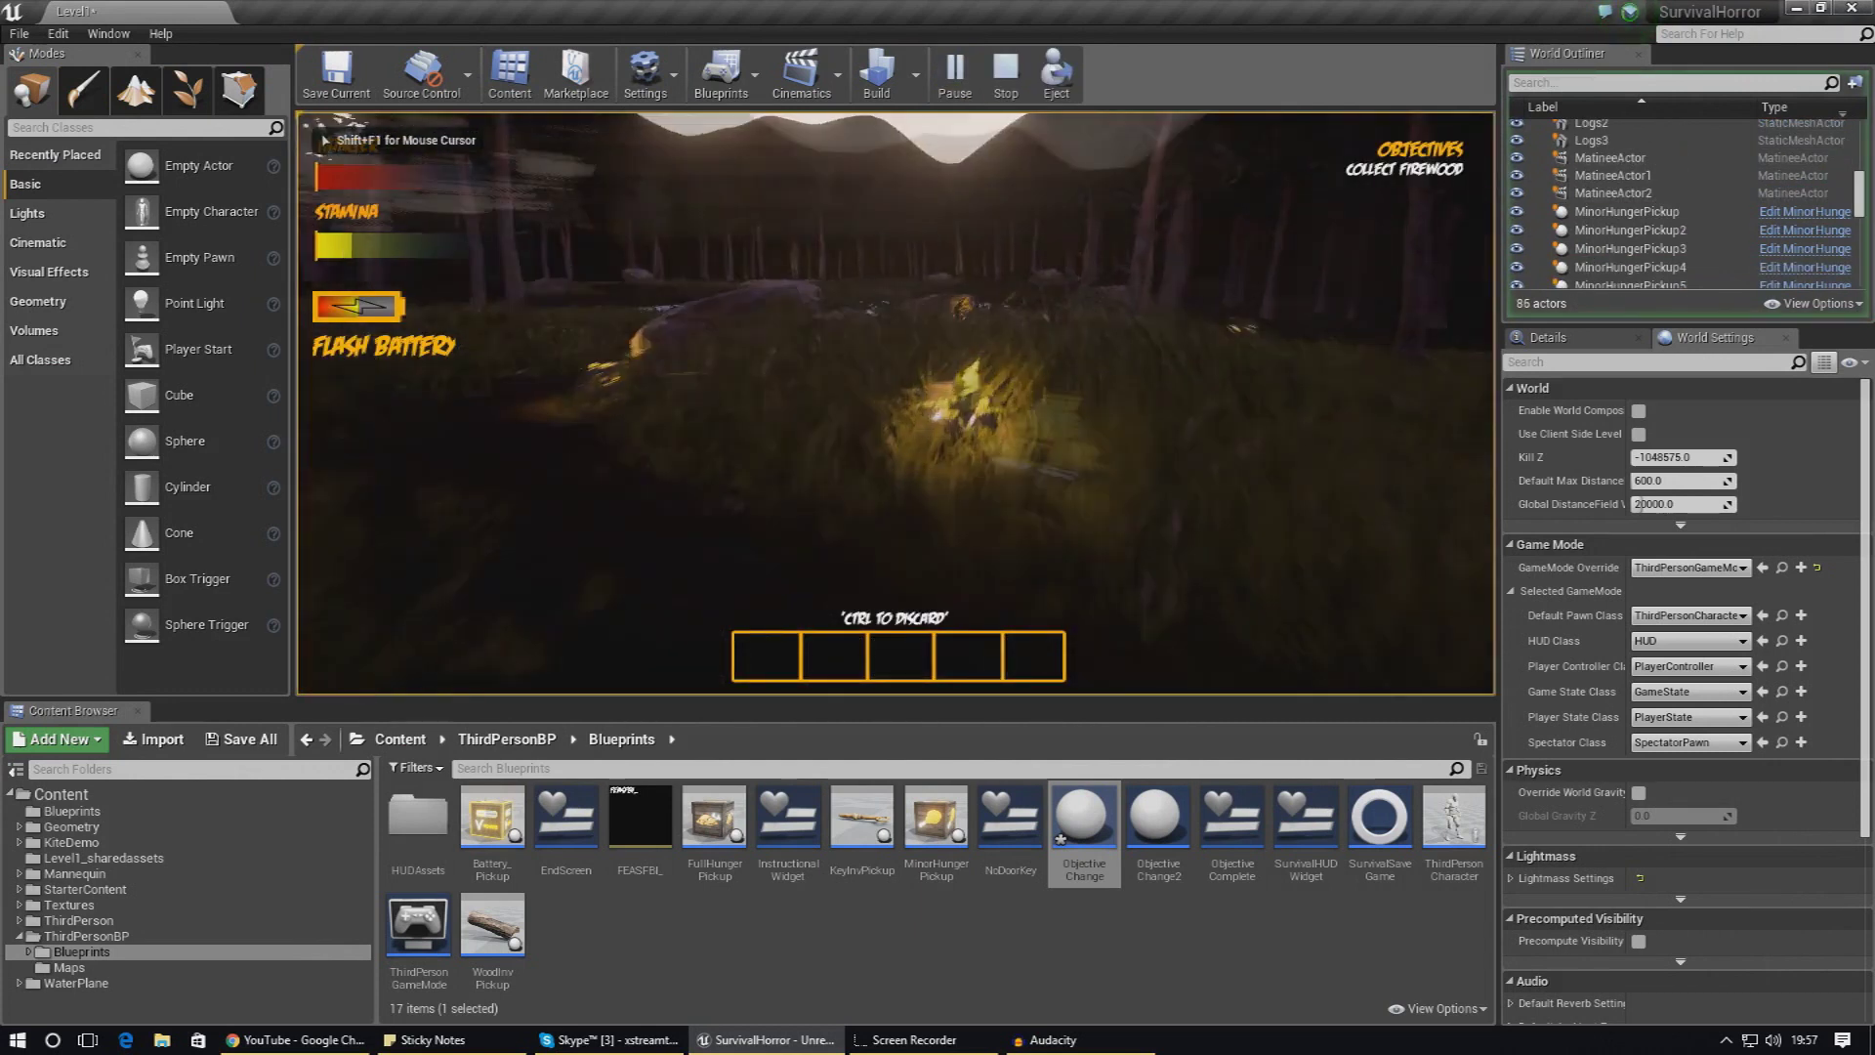
key(w)
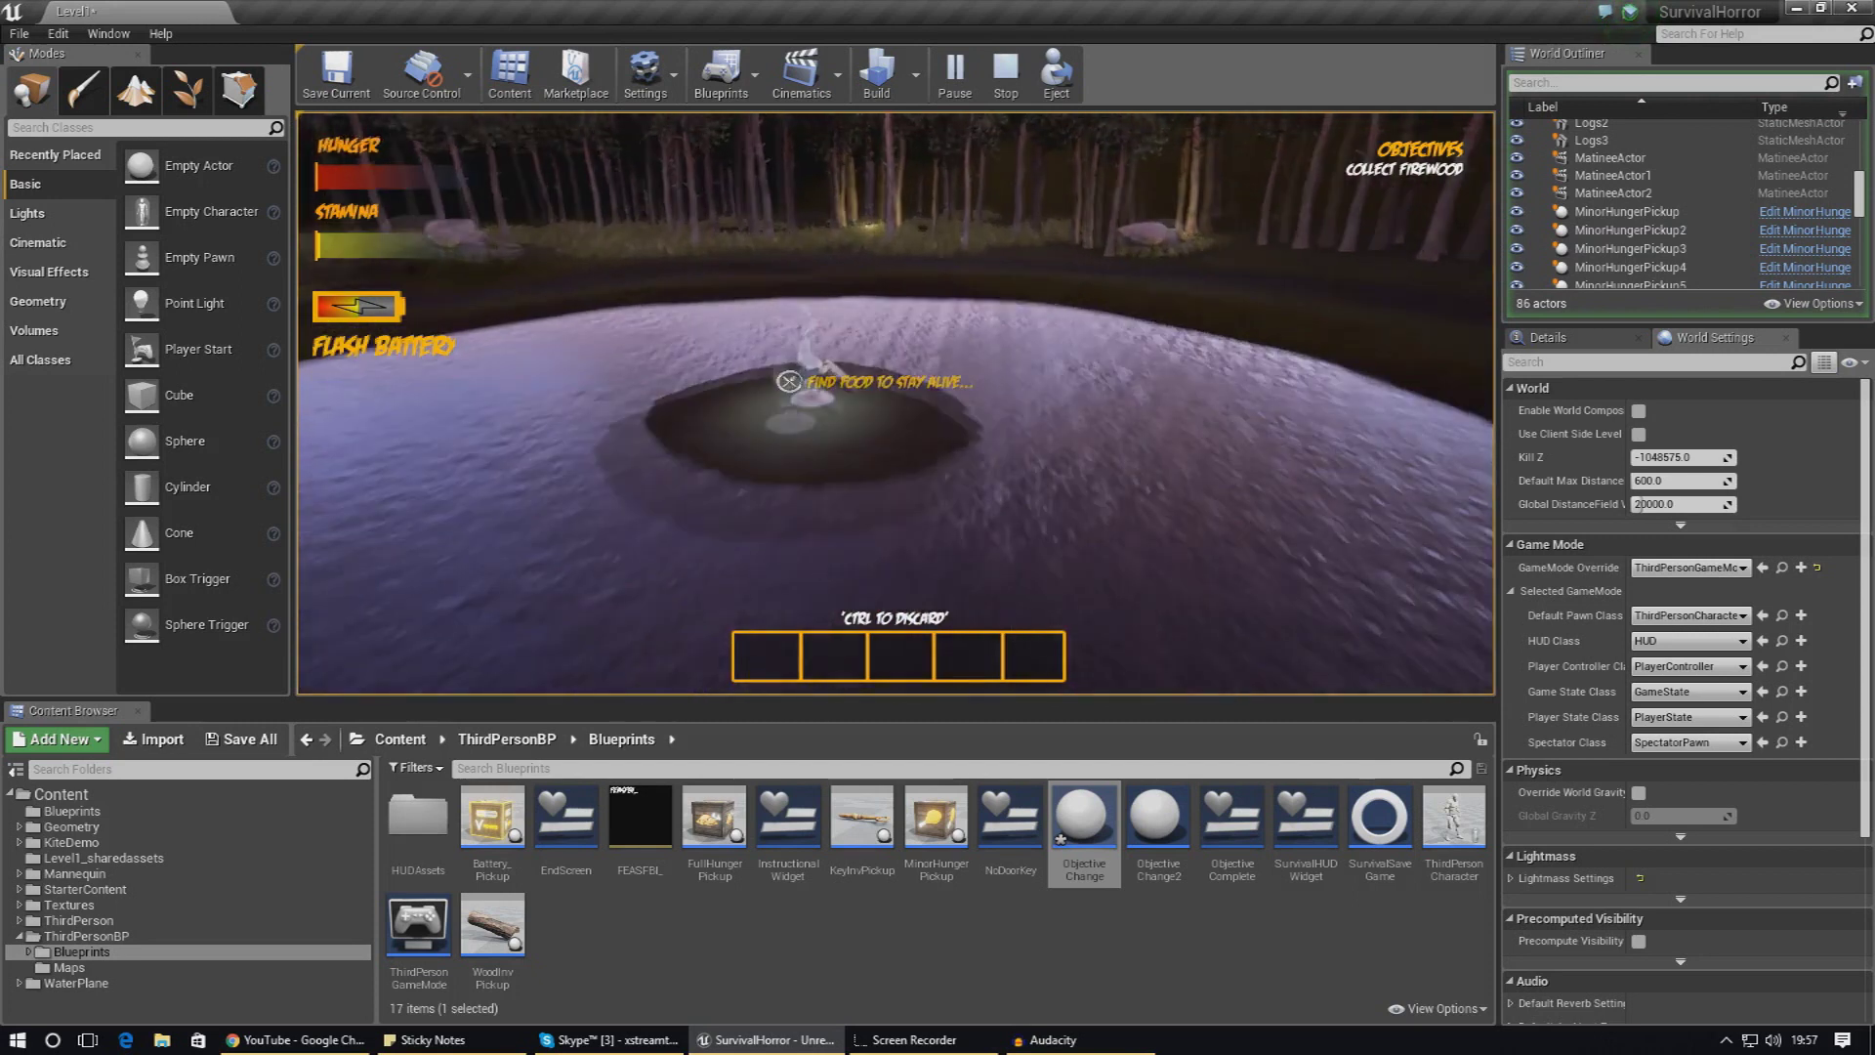
key(Escape)
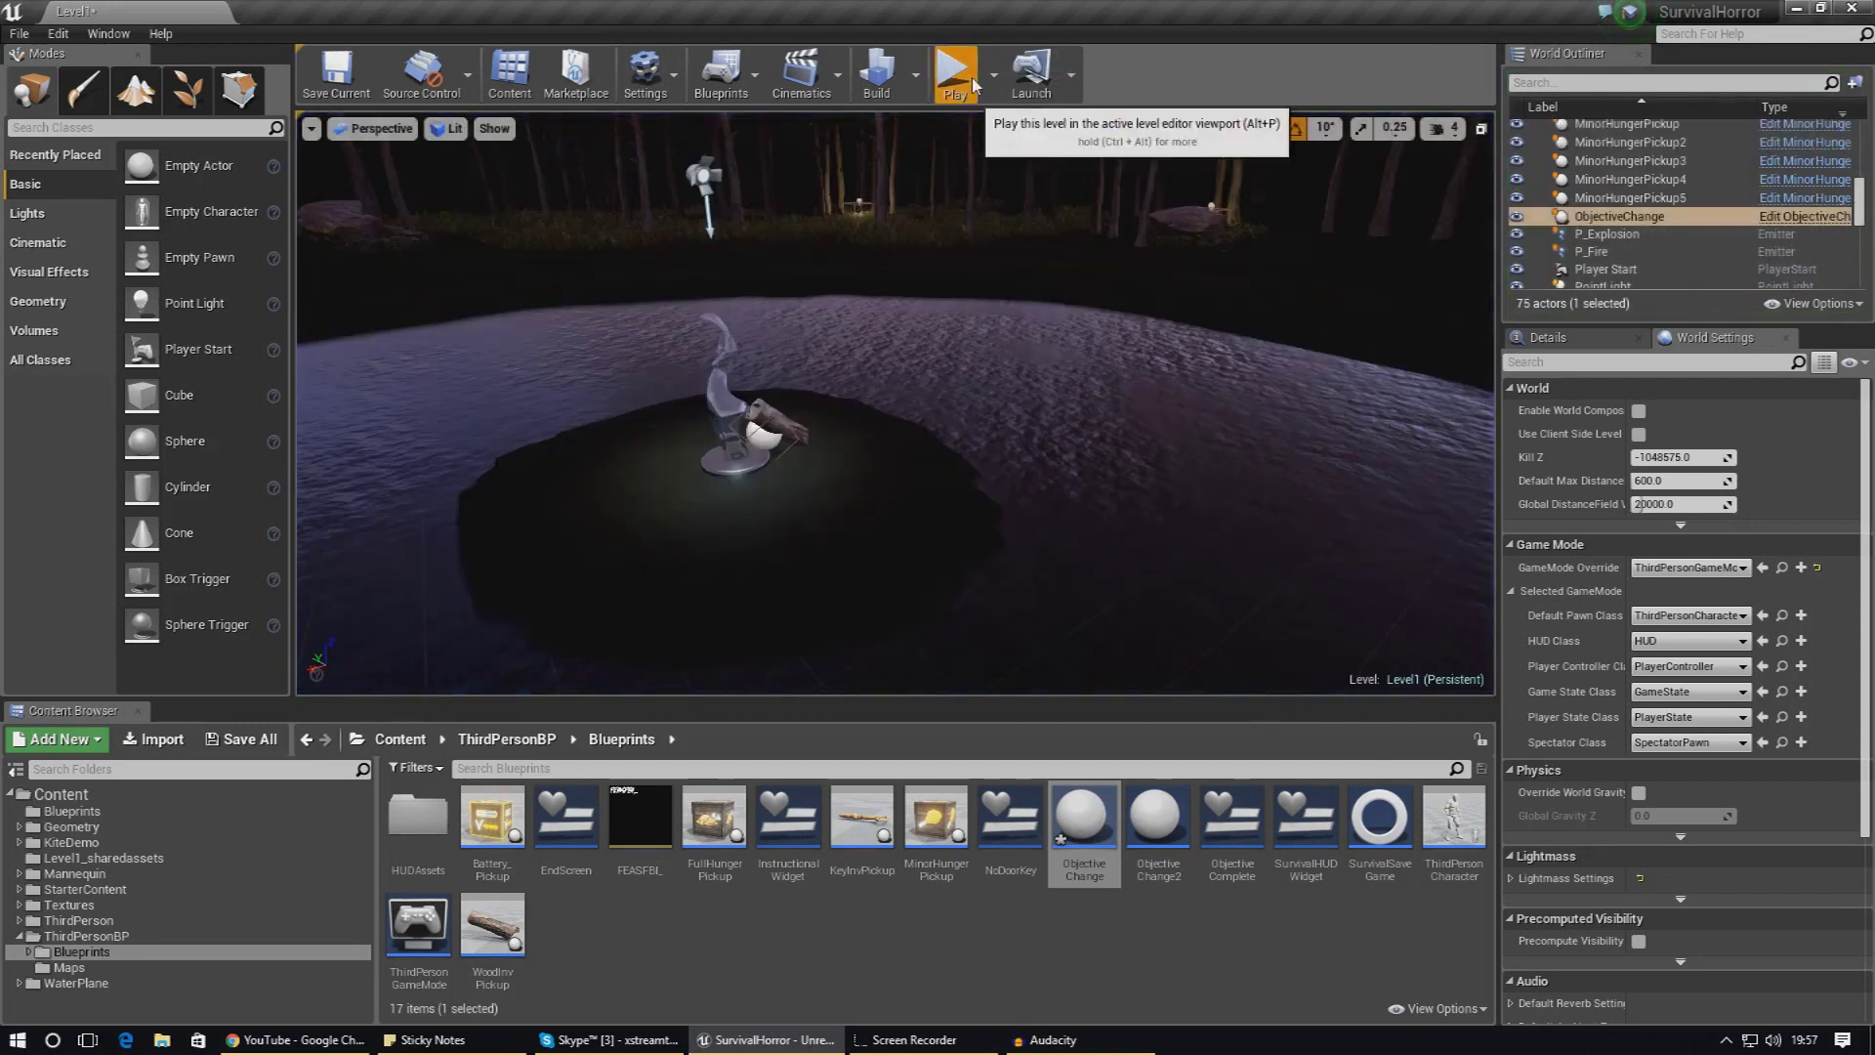
click(955, 76)
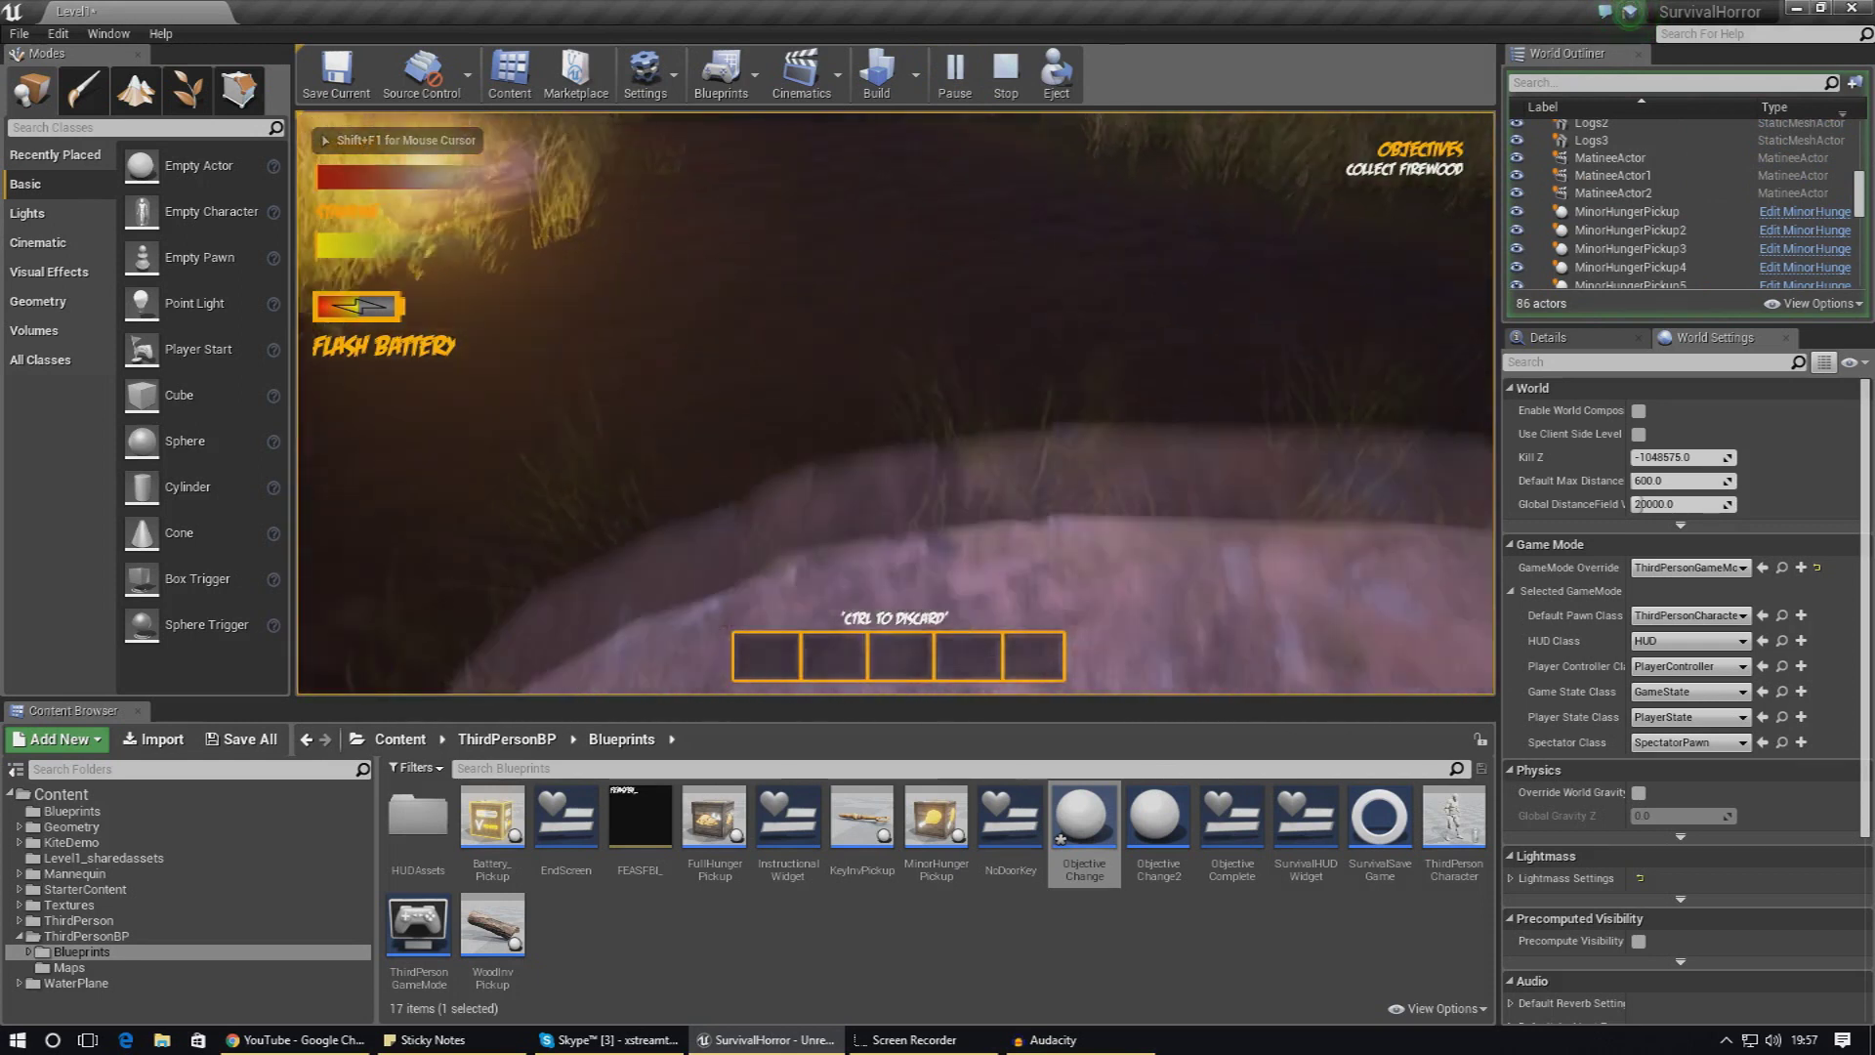
key(Escape)
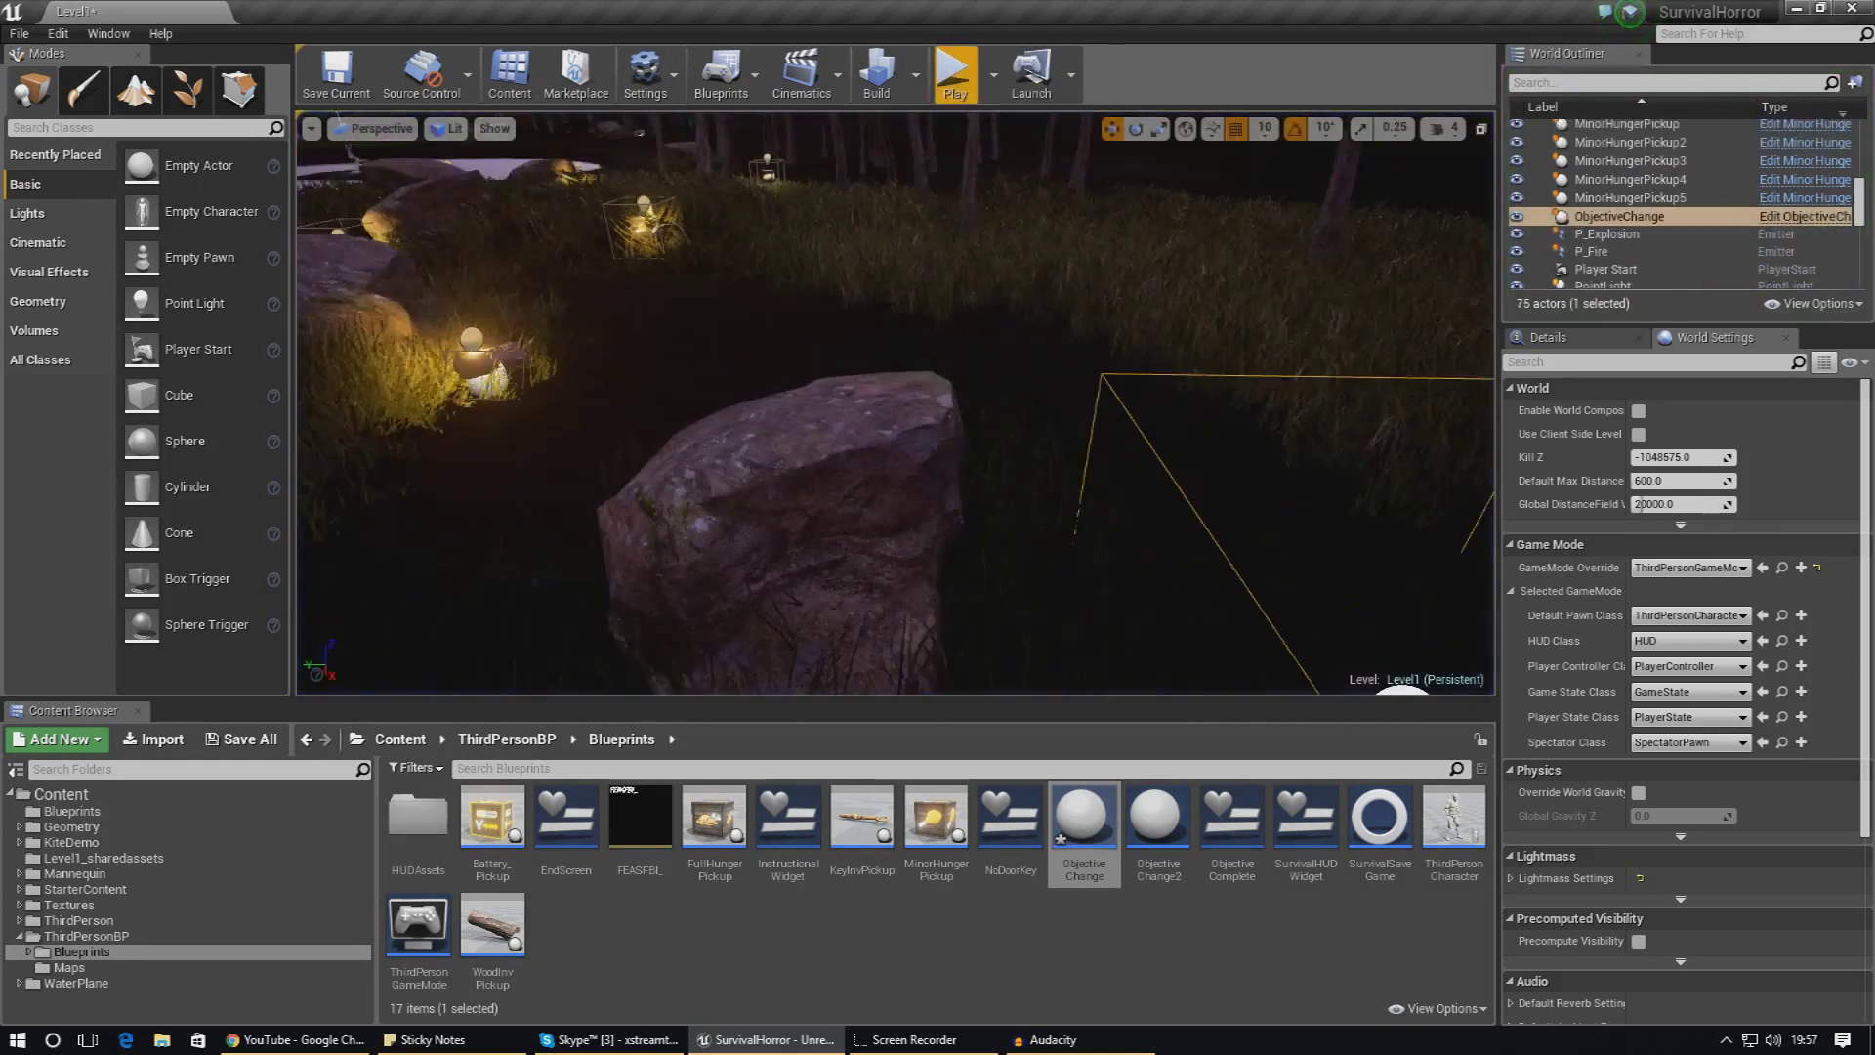
Step: Place a Blocking Volume on the rock near the player start and focus the view on it
mouse_move(947, 444)
right_down()
mouse_move(878, 443)
mouse_move(977, 443)
mouse_move(946, 444)
right_up()
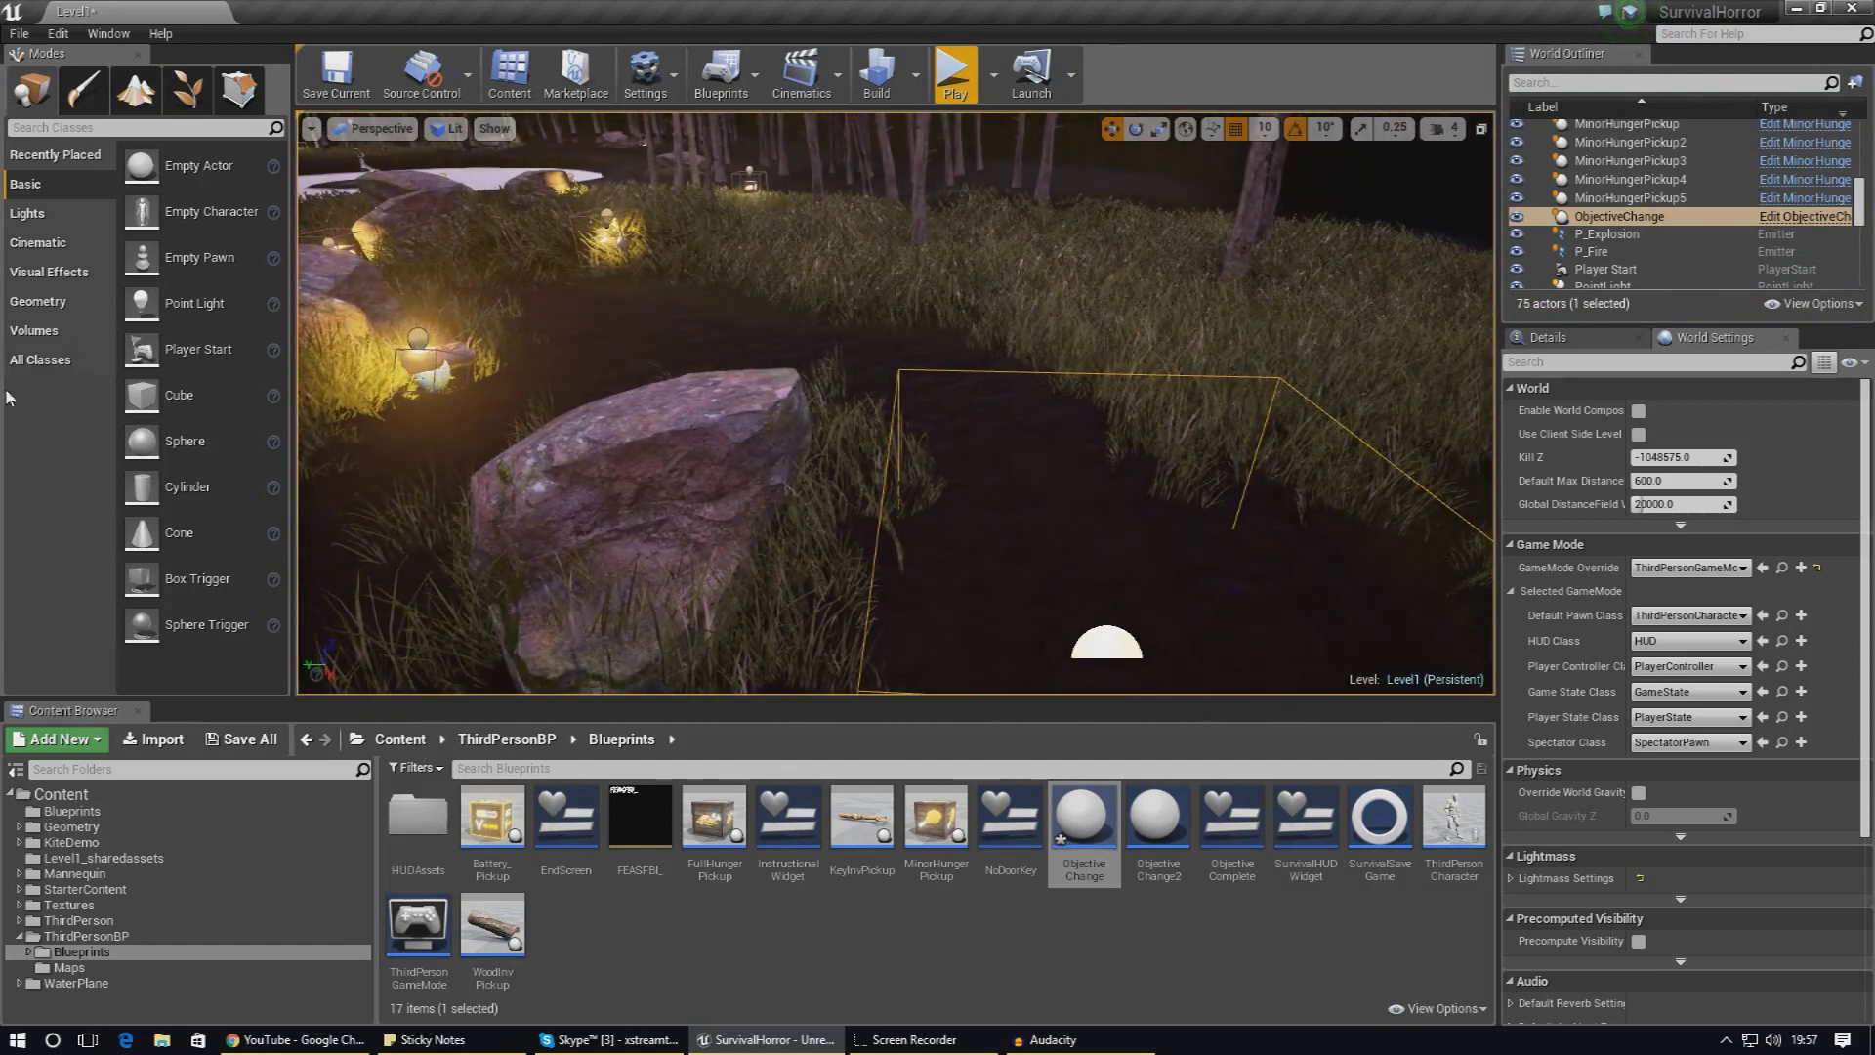
click(37, 301)
click(33, 331)
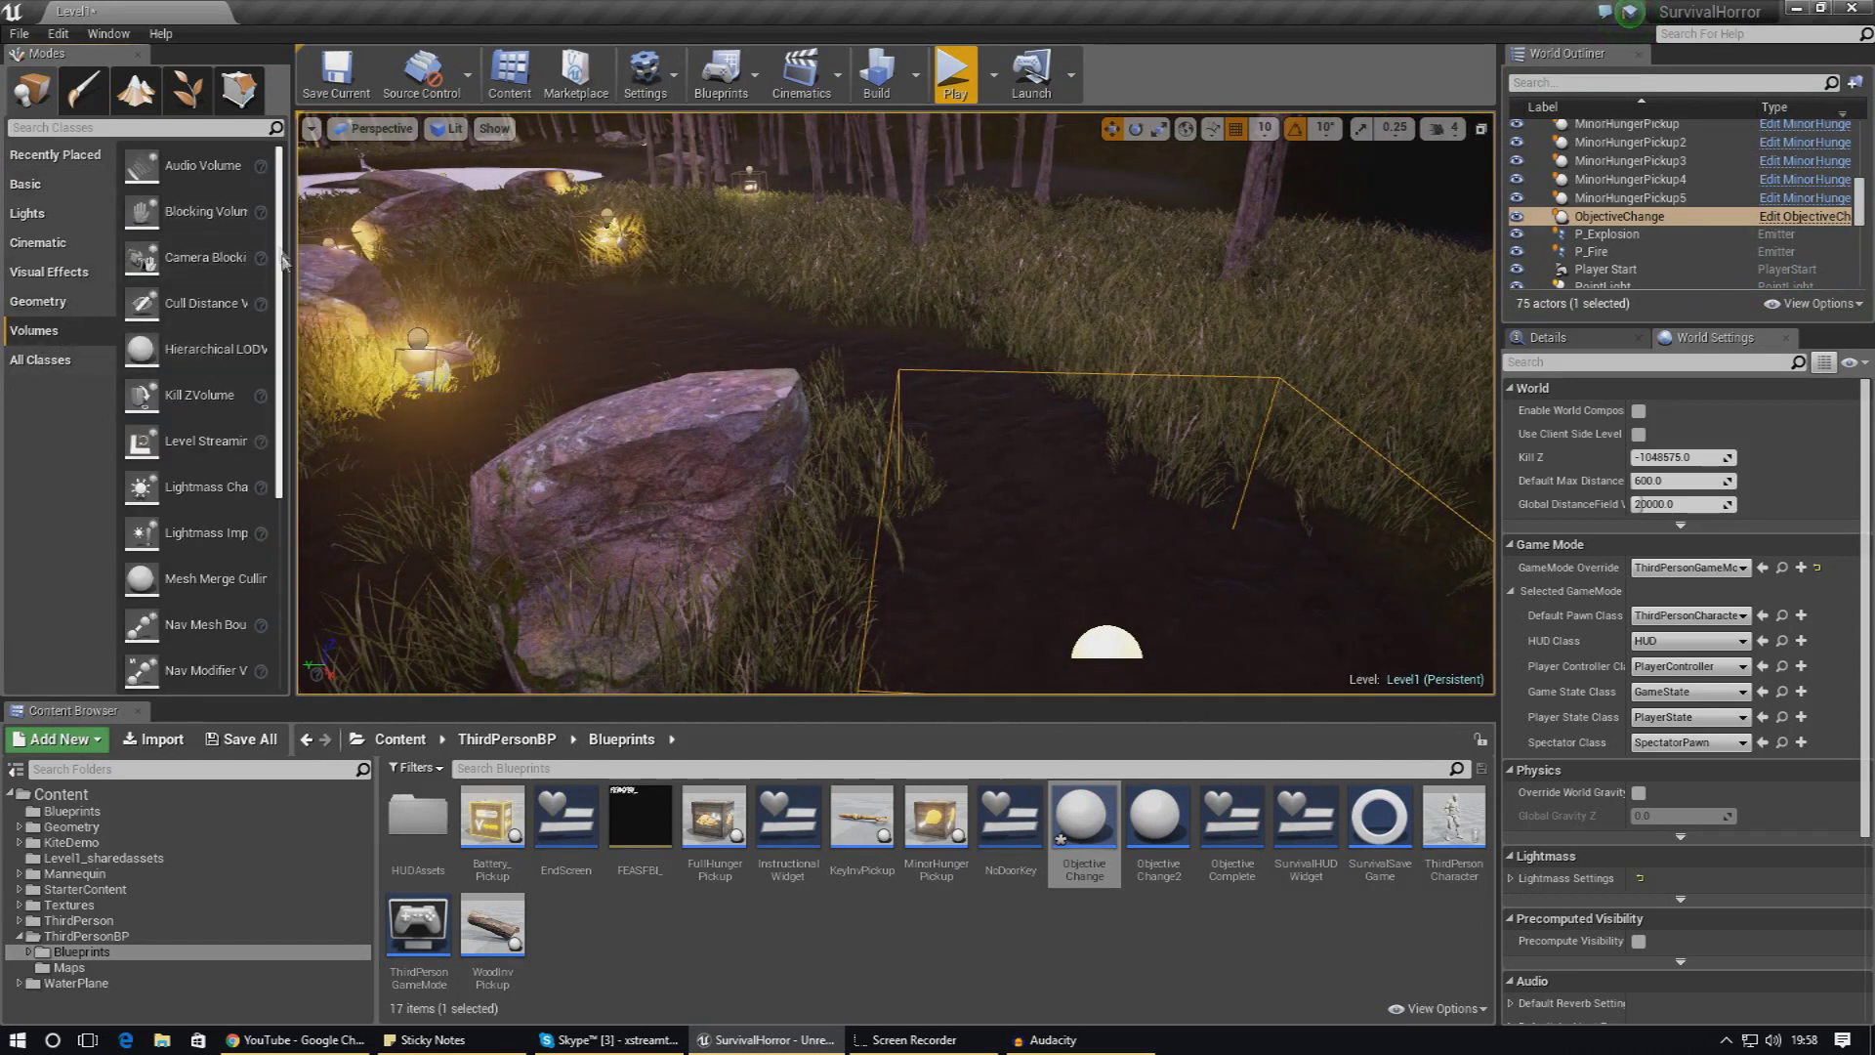
scroll(266, 496, down, 5)
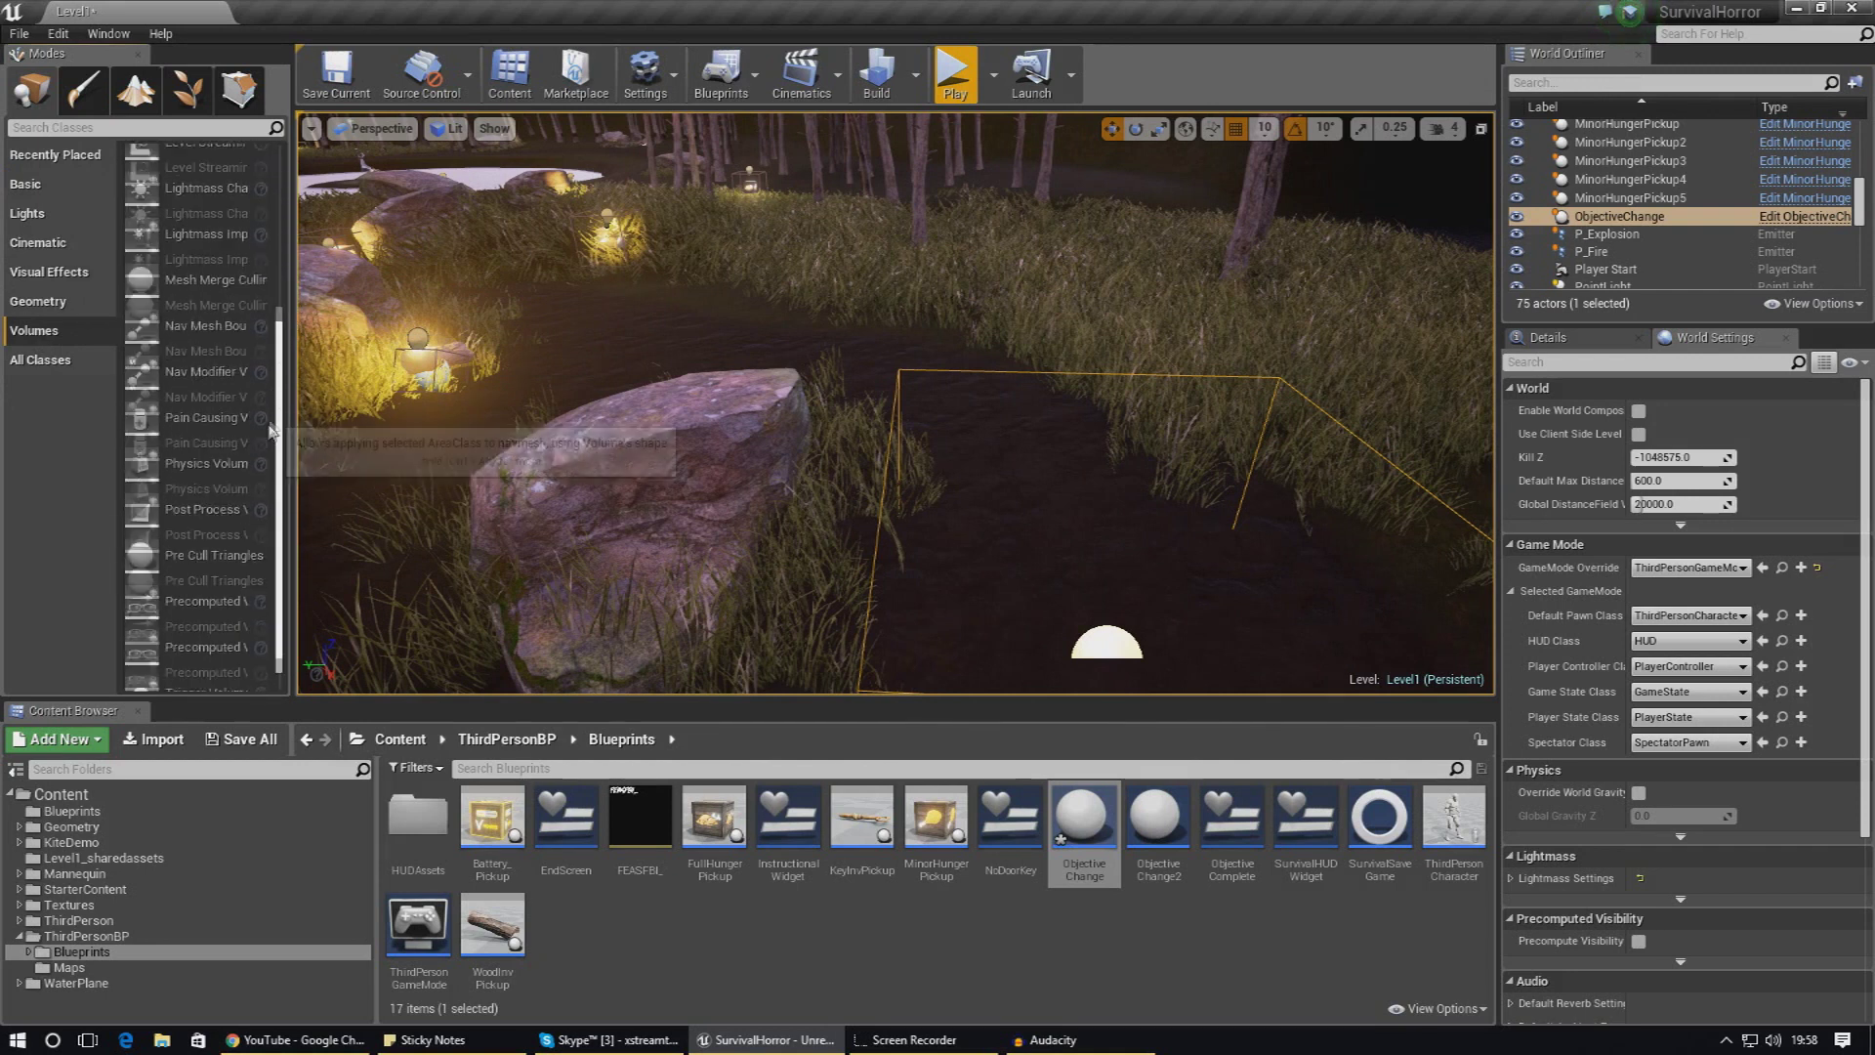
scroll(262, 460, up, 5)
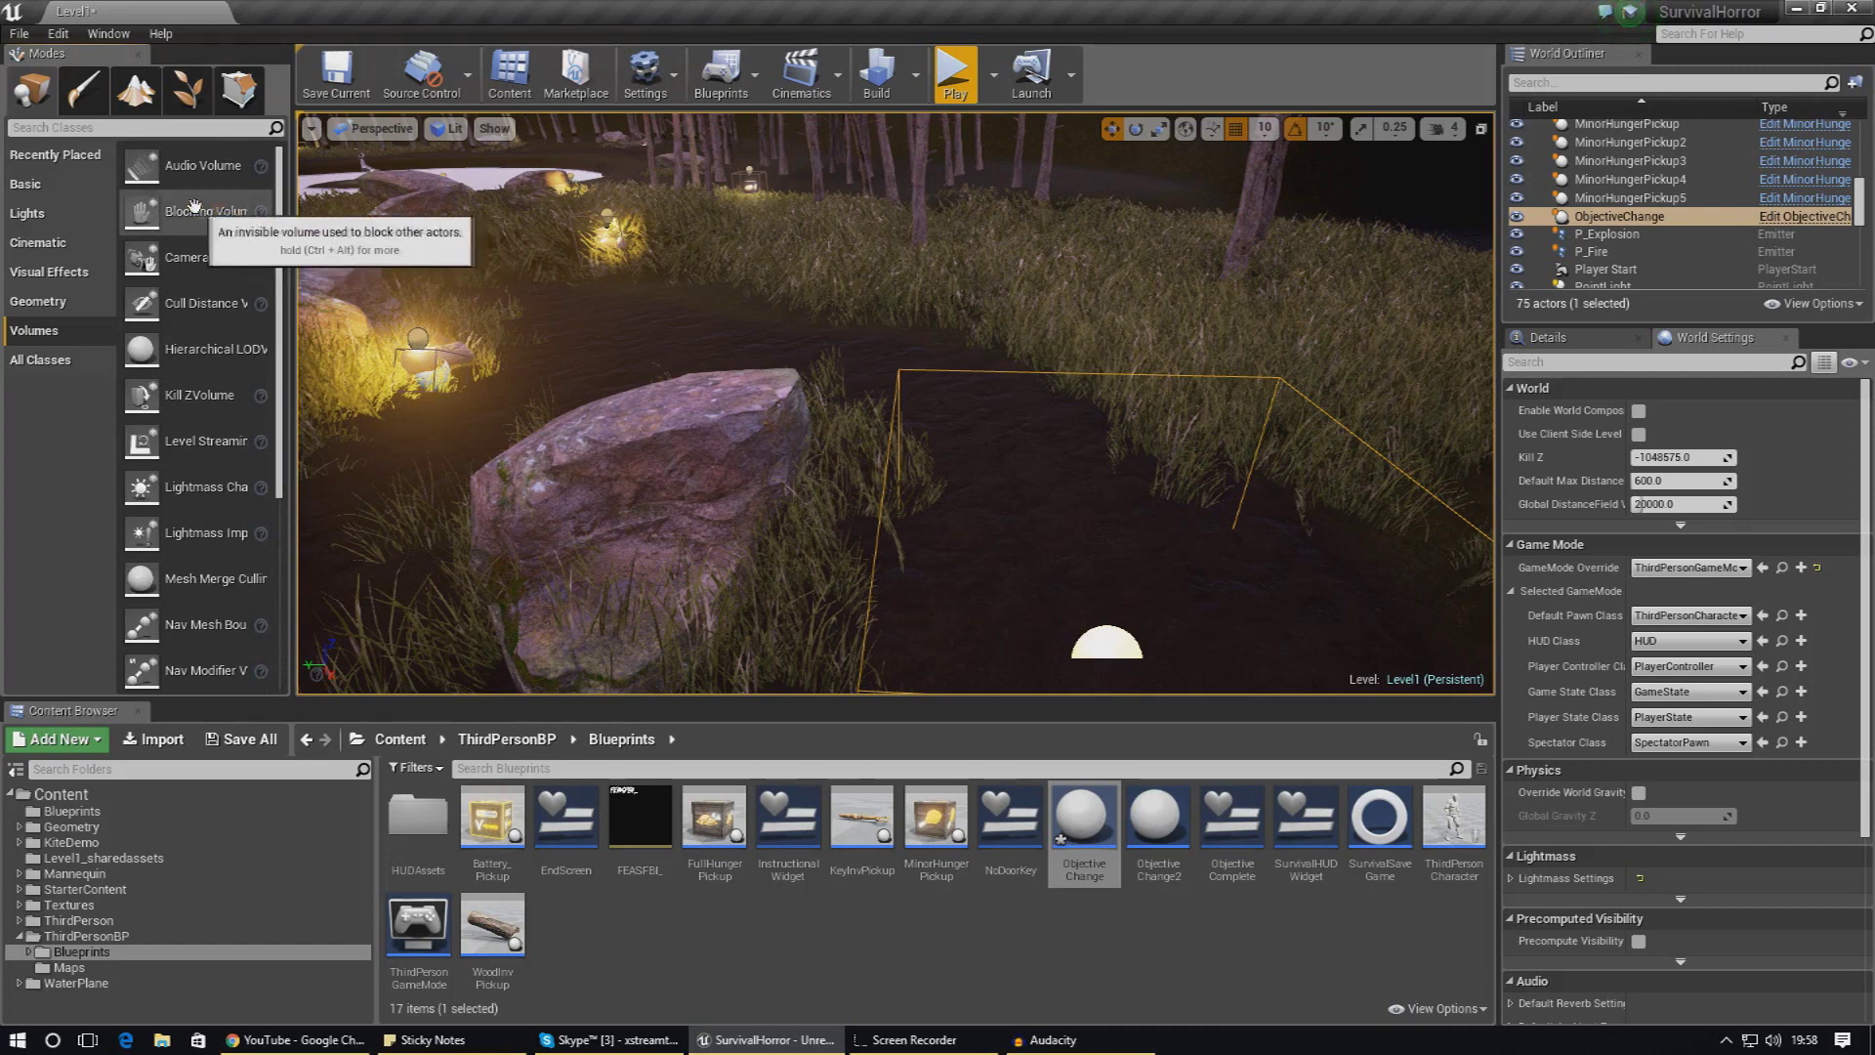
drag(261, 232, 707, 608)
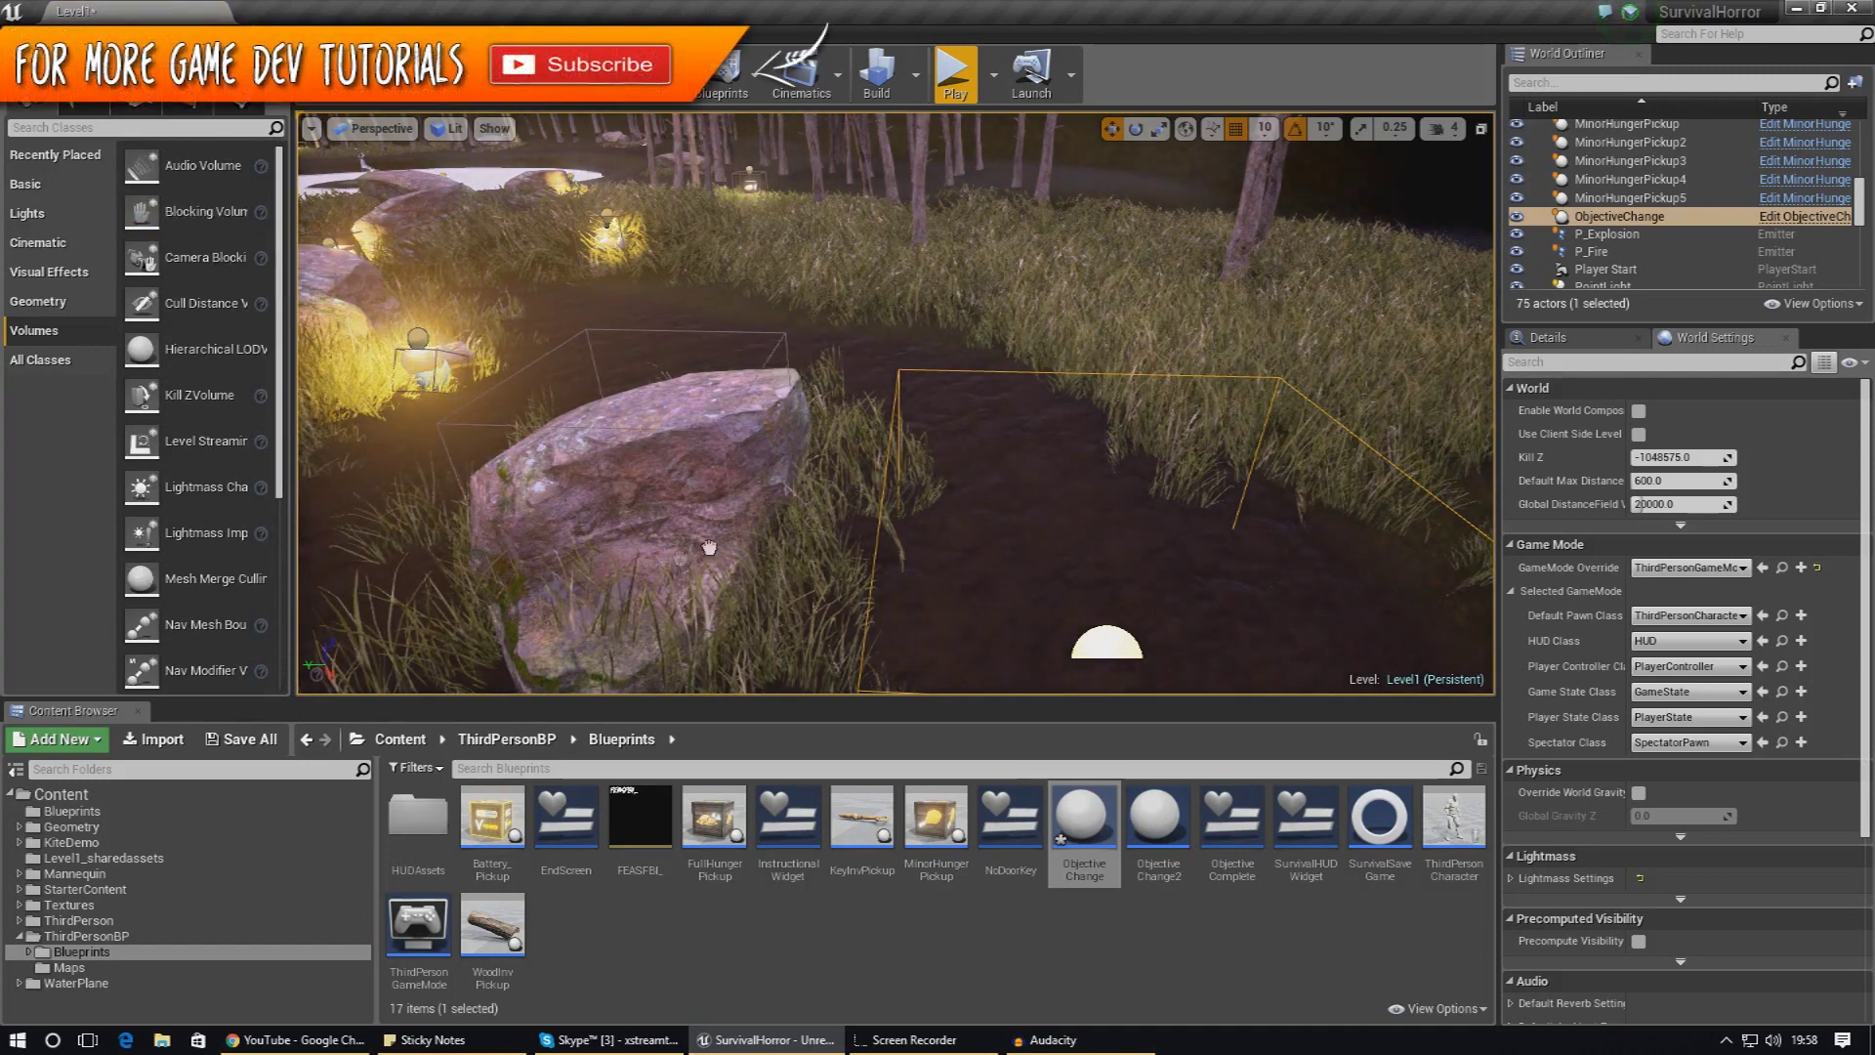
key(f)
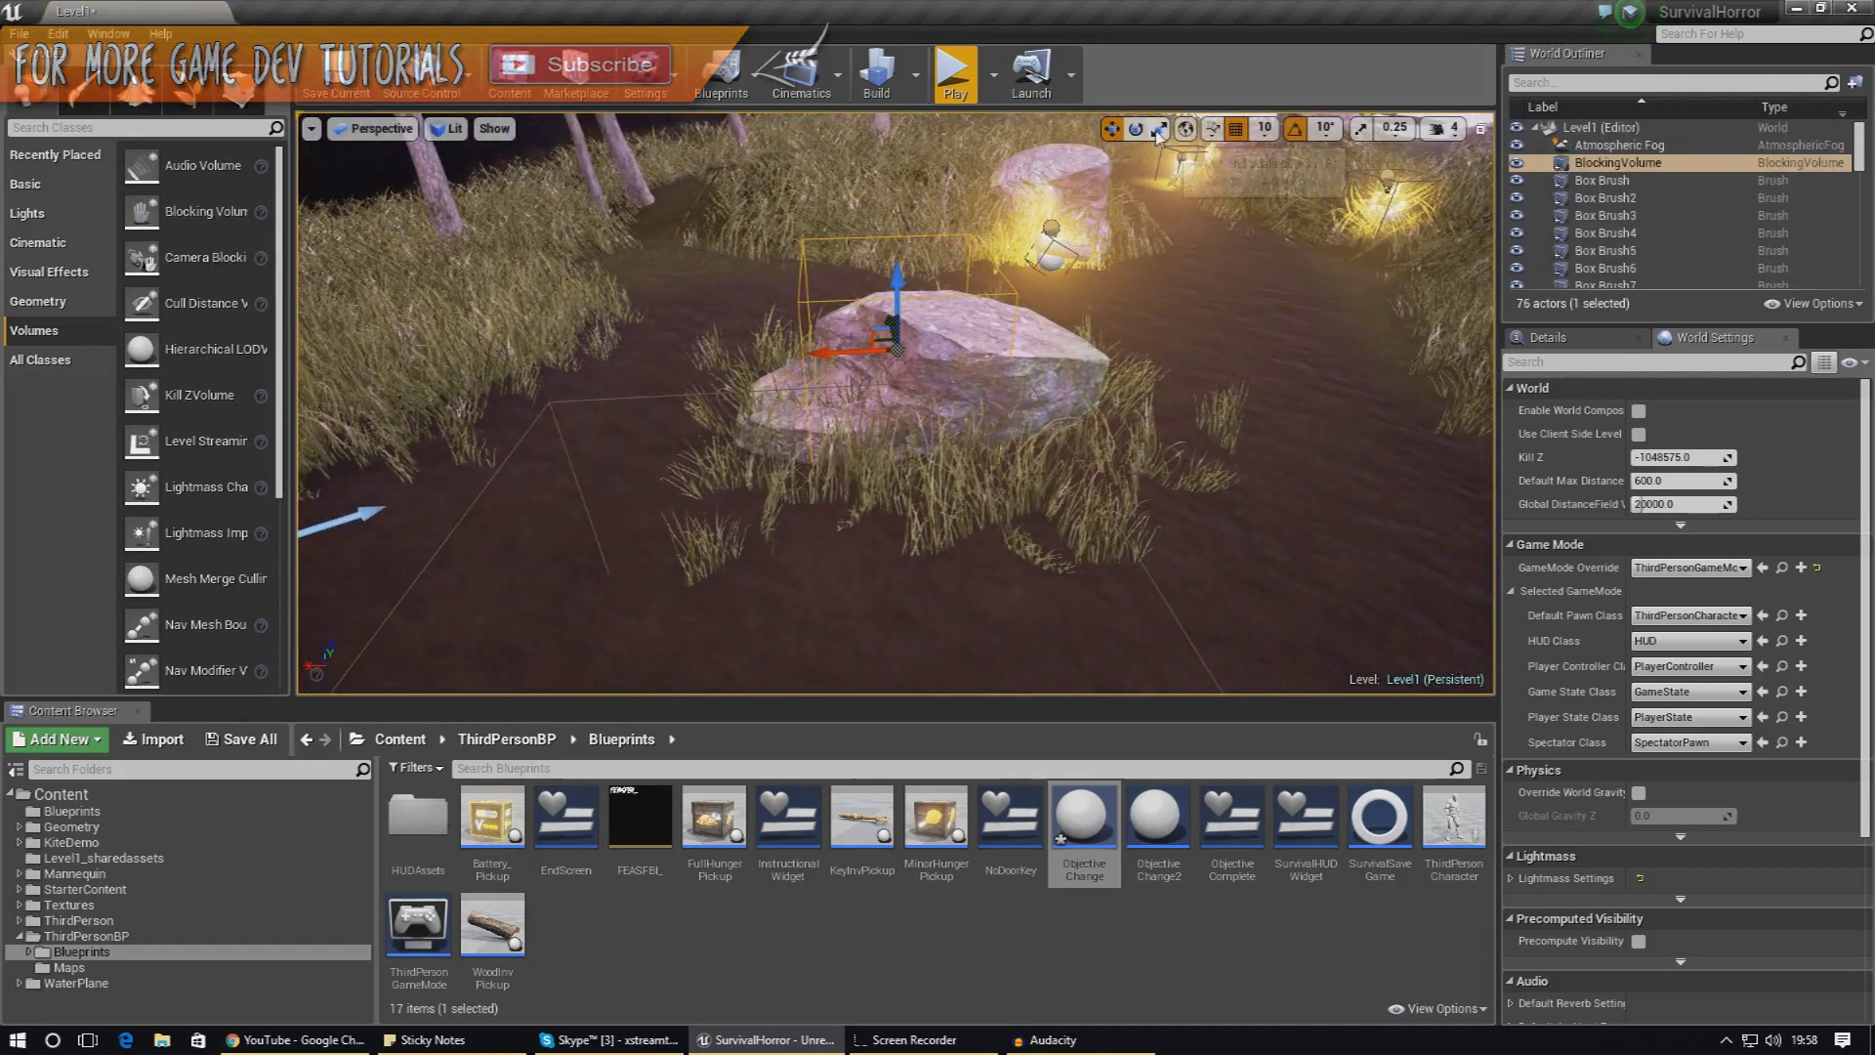
Step: Scale the Blocking Volume along its axes so that it encloses the rock
click(1158, 128)
drag(822, 353, 840, 353)
right_drag(839, 353, 971, 297)
drag(962, 289, 894, 286)
drag(1037, 215, 1035, 249)
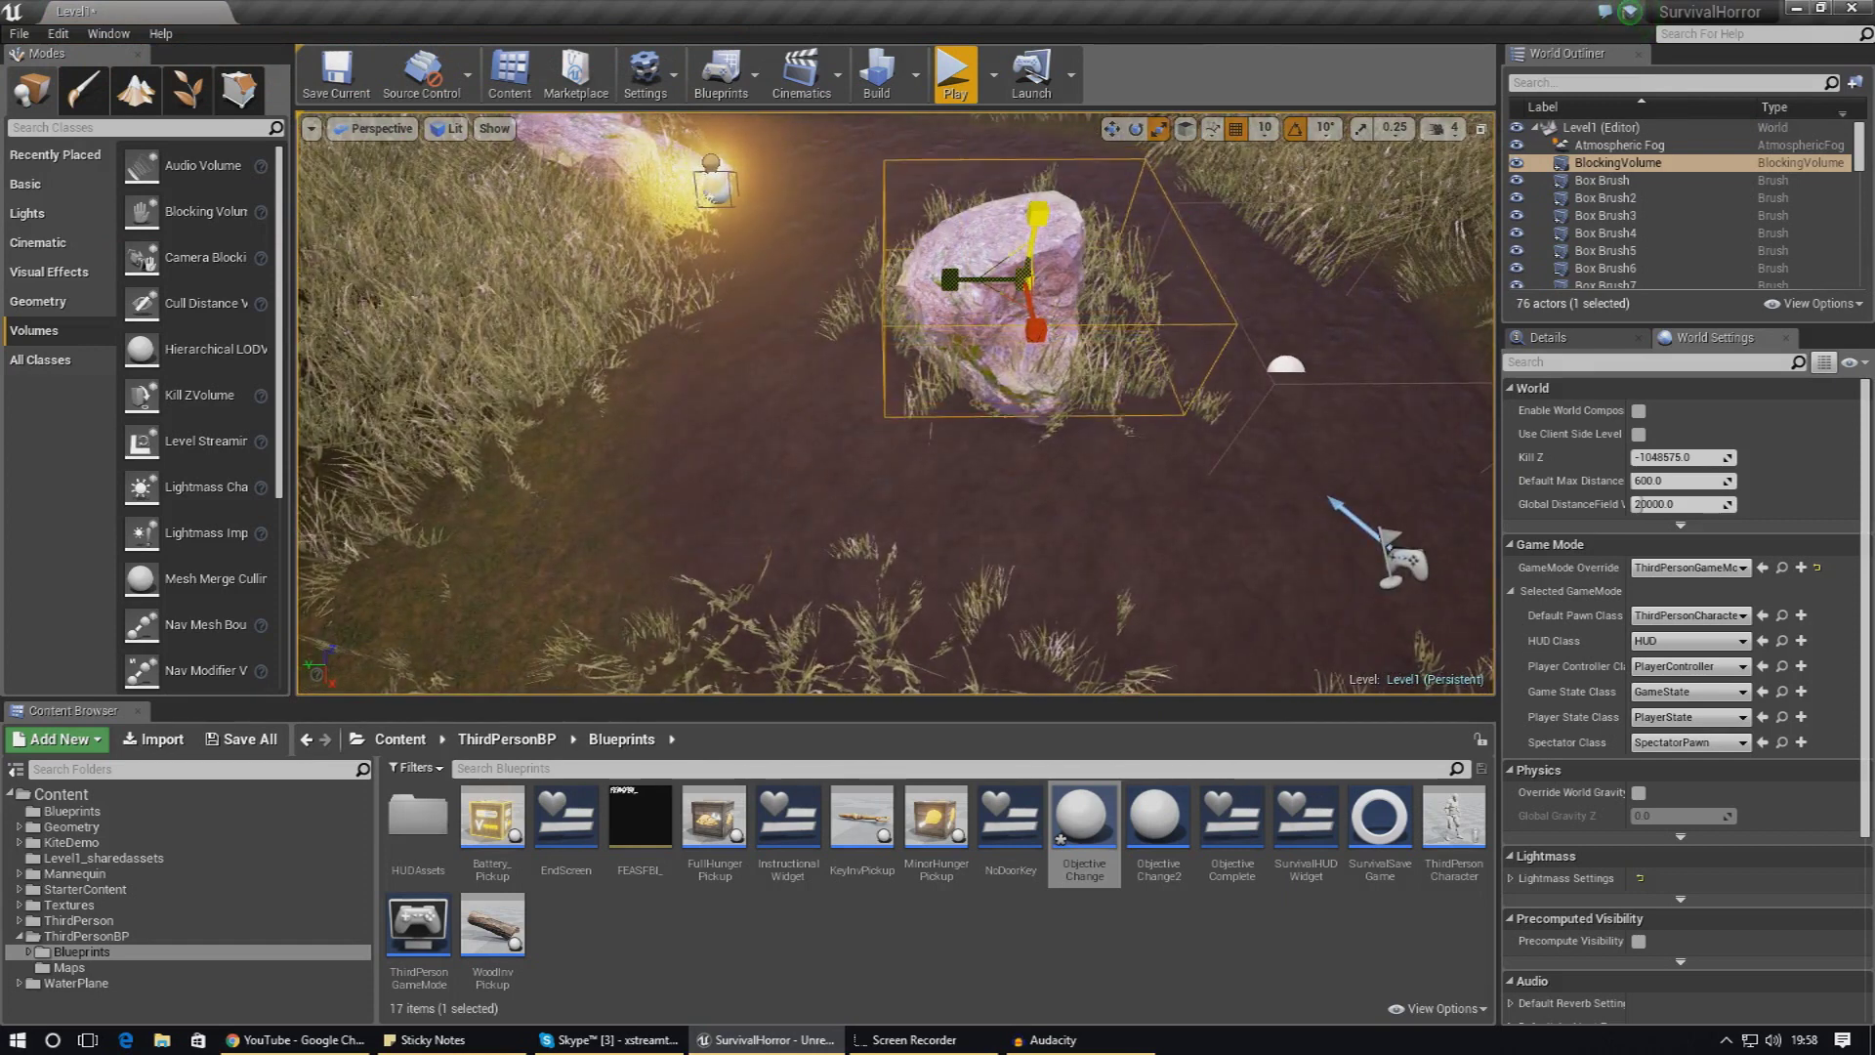
Step: Play-test the level by walking up to the rock to check the Blocking Volume's collision, and stop the session
click(954, 73)
key(w)
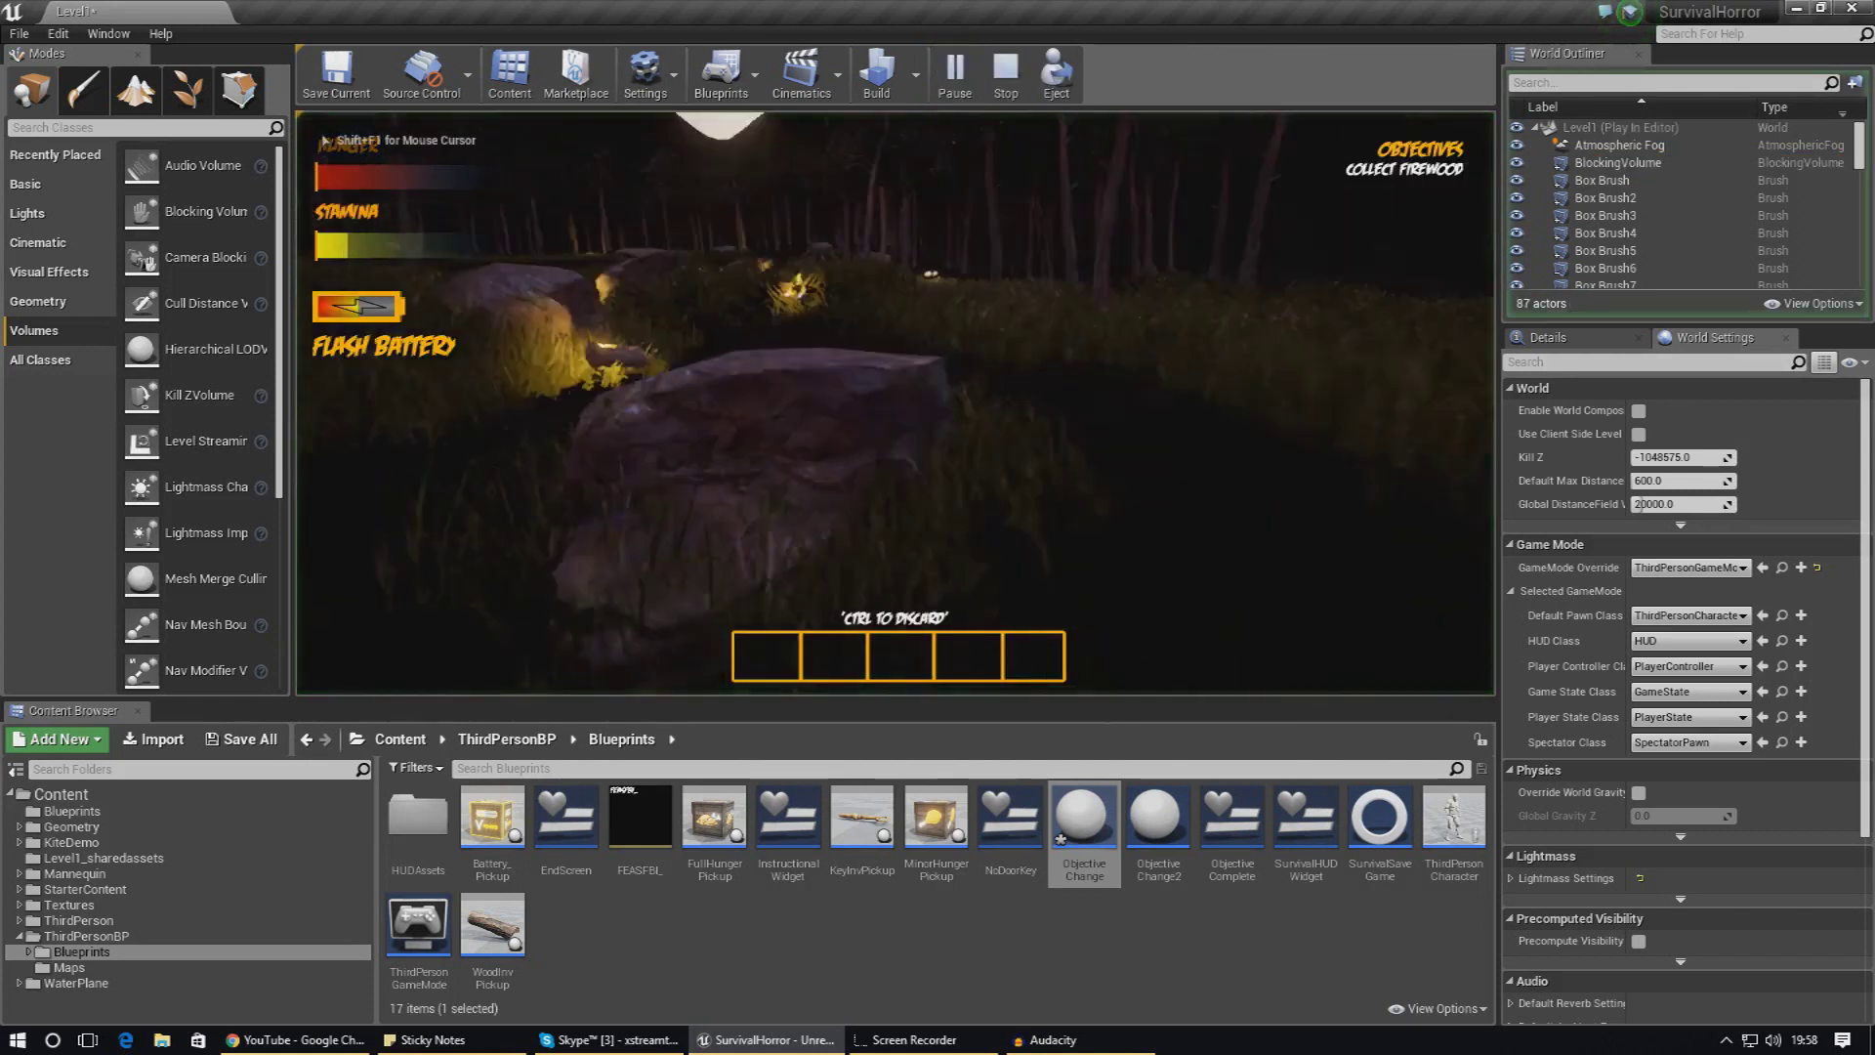
key(w)
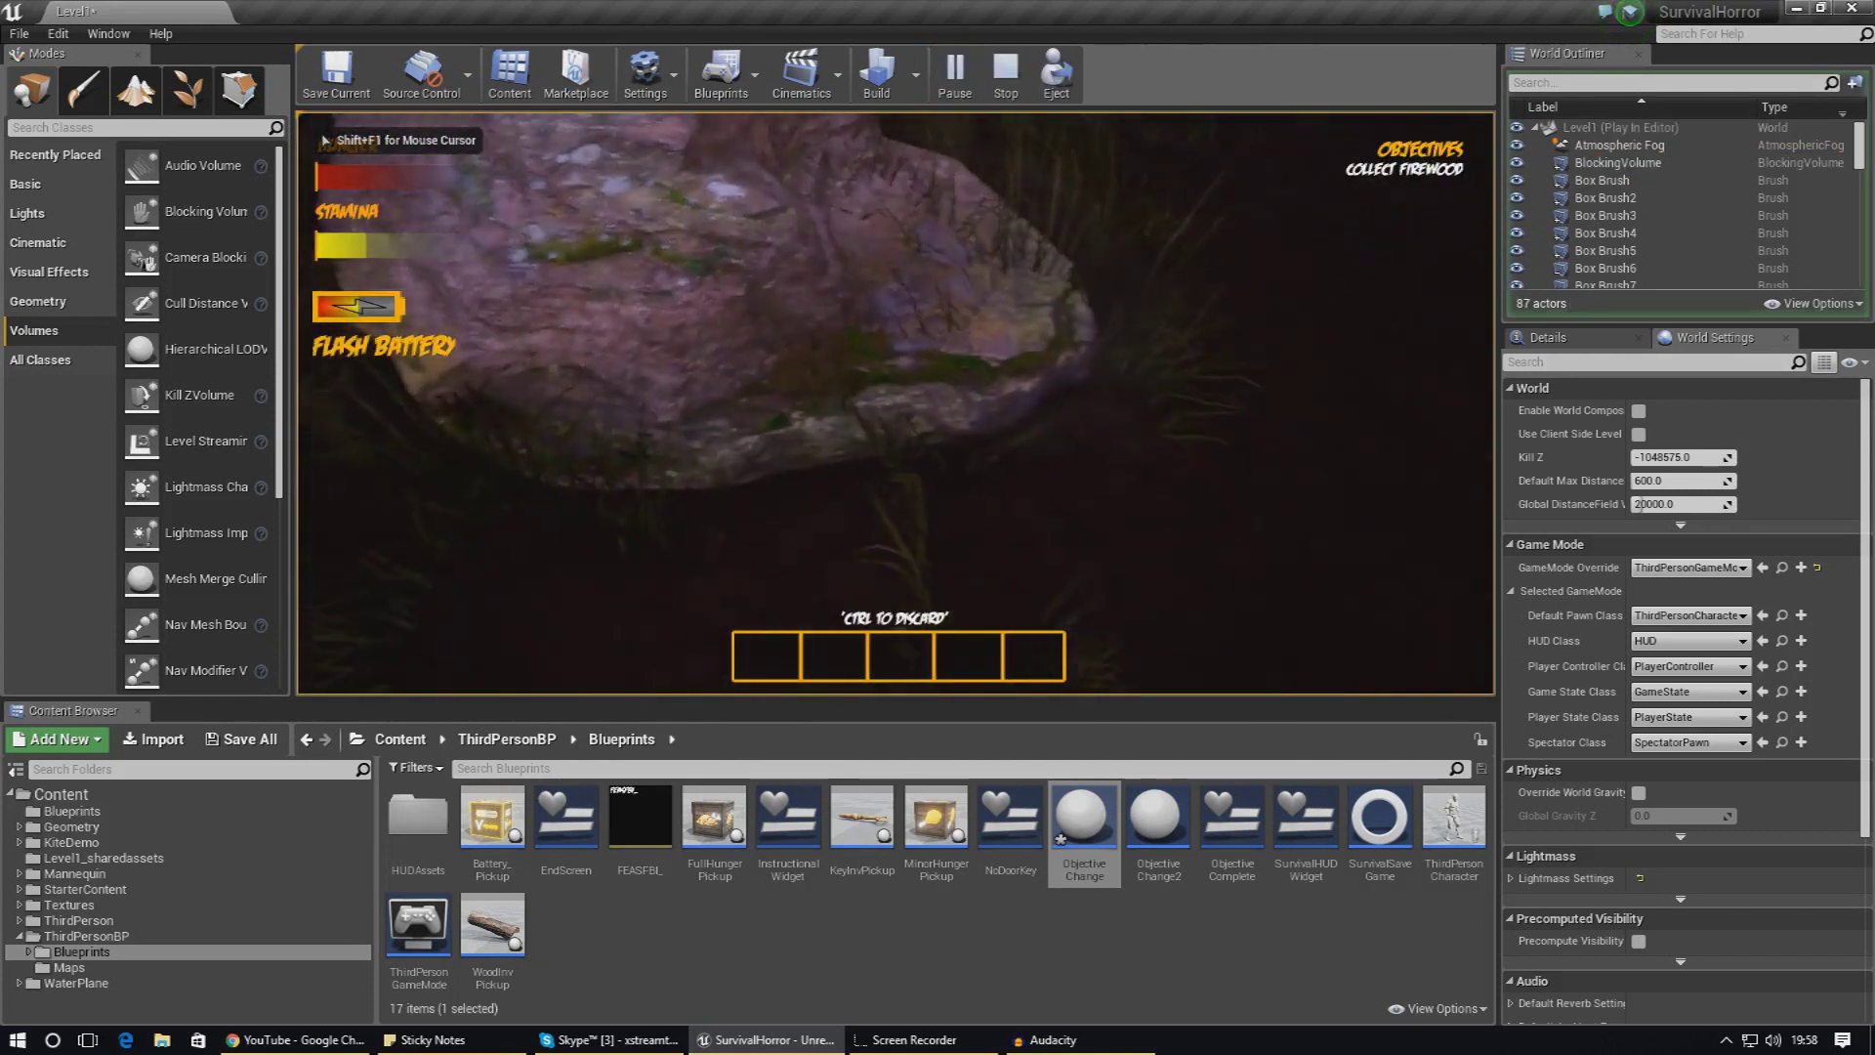
key(w)
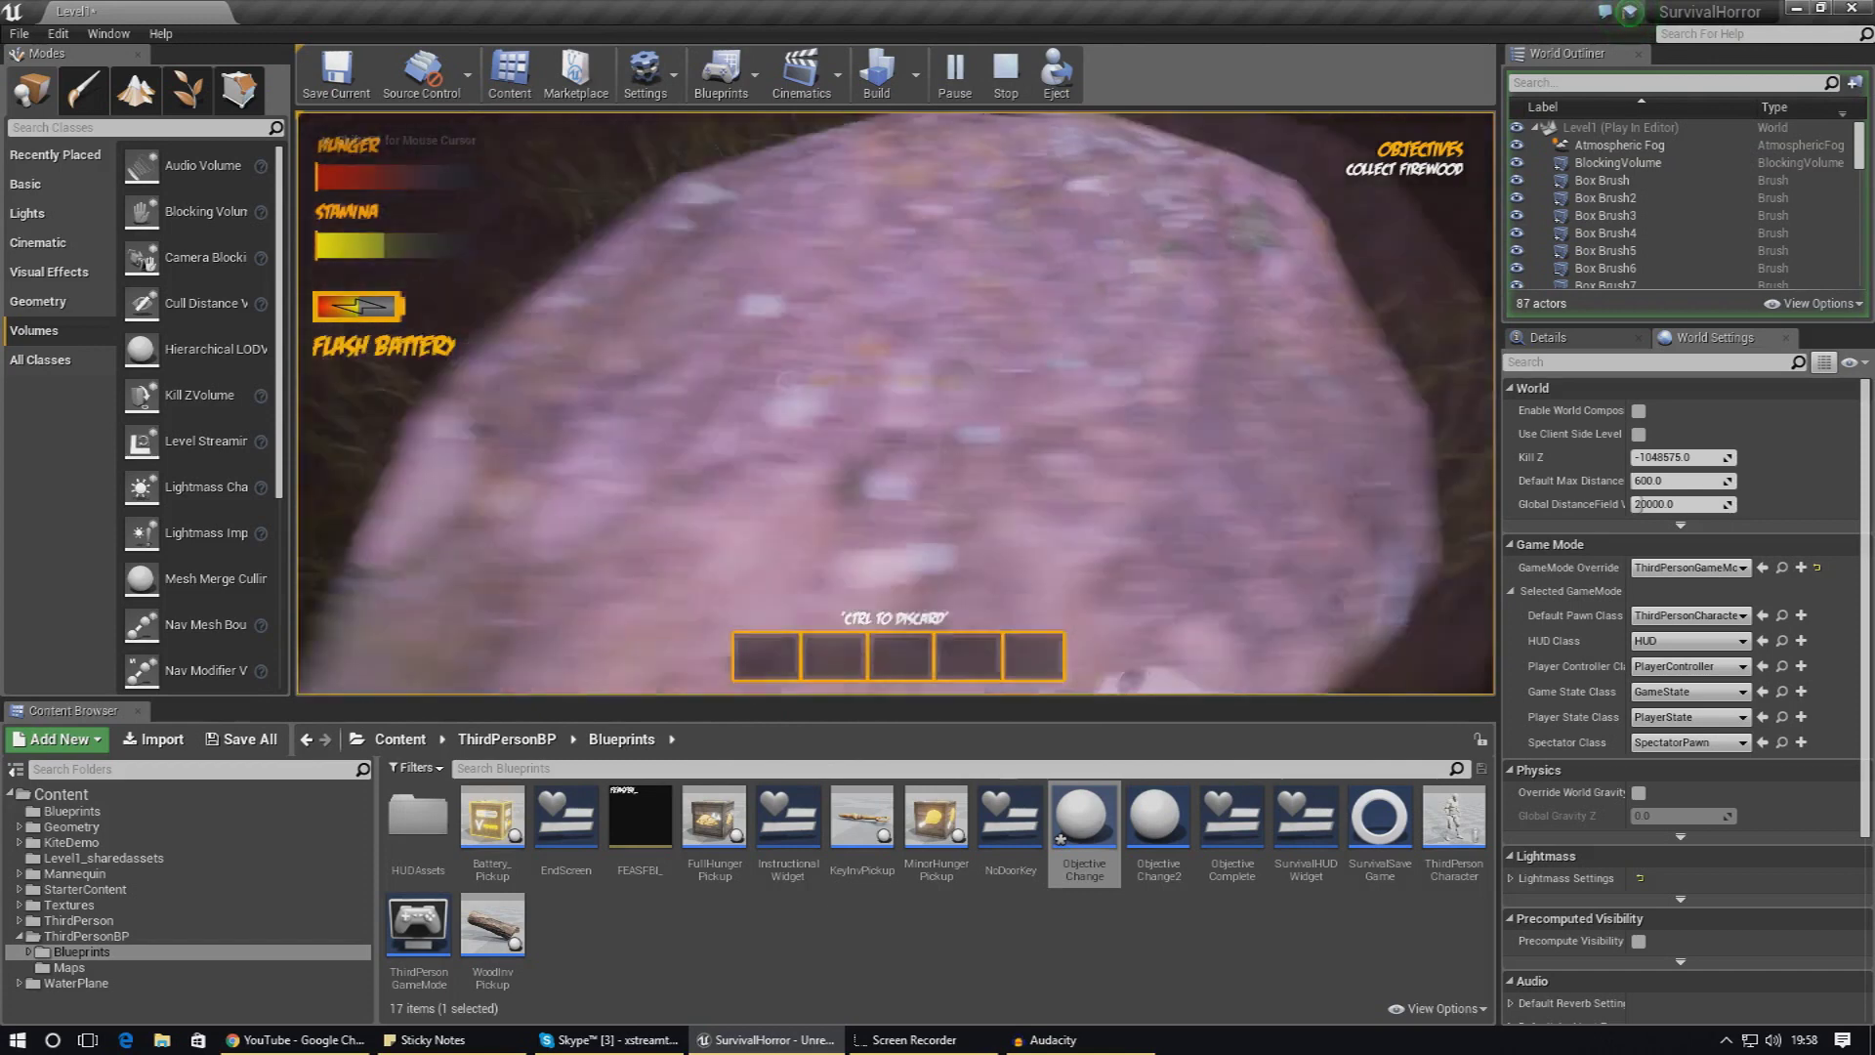
key(Escape)
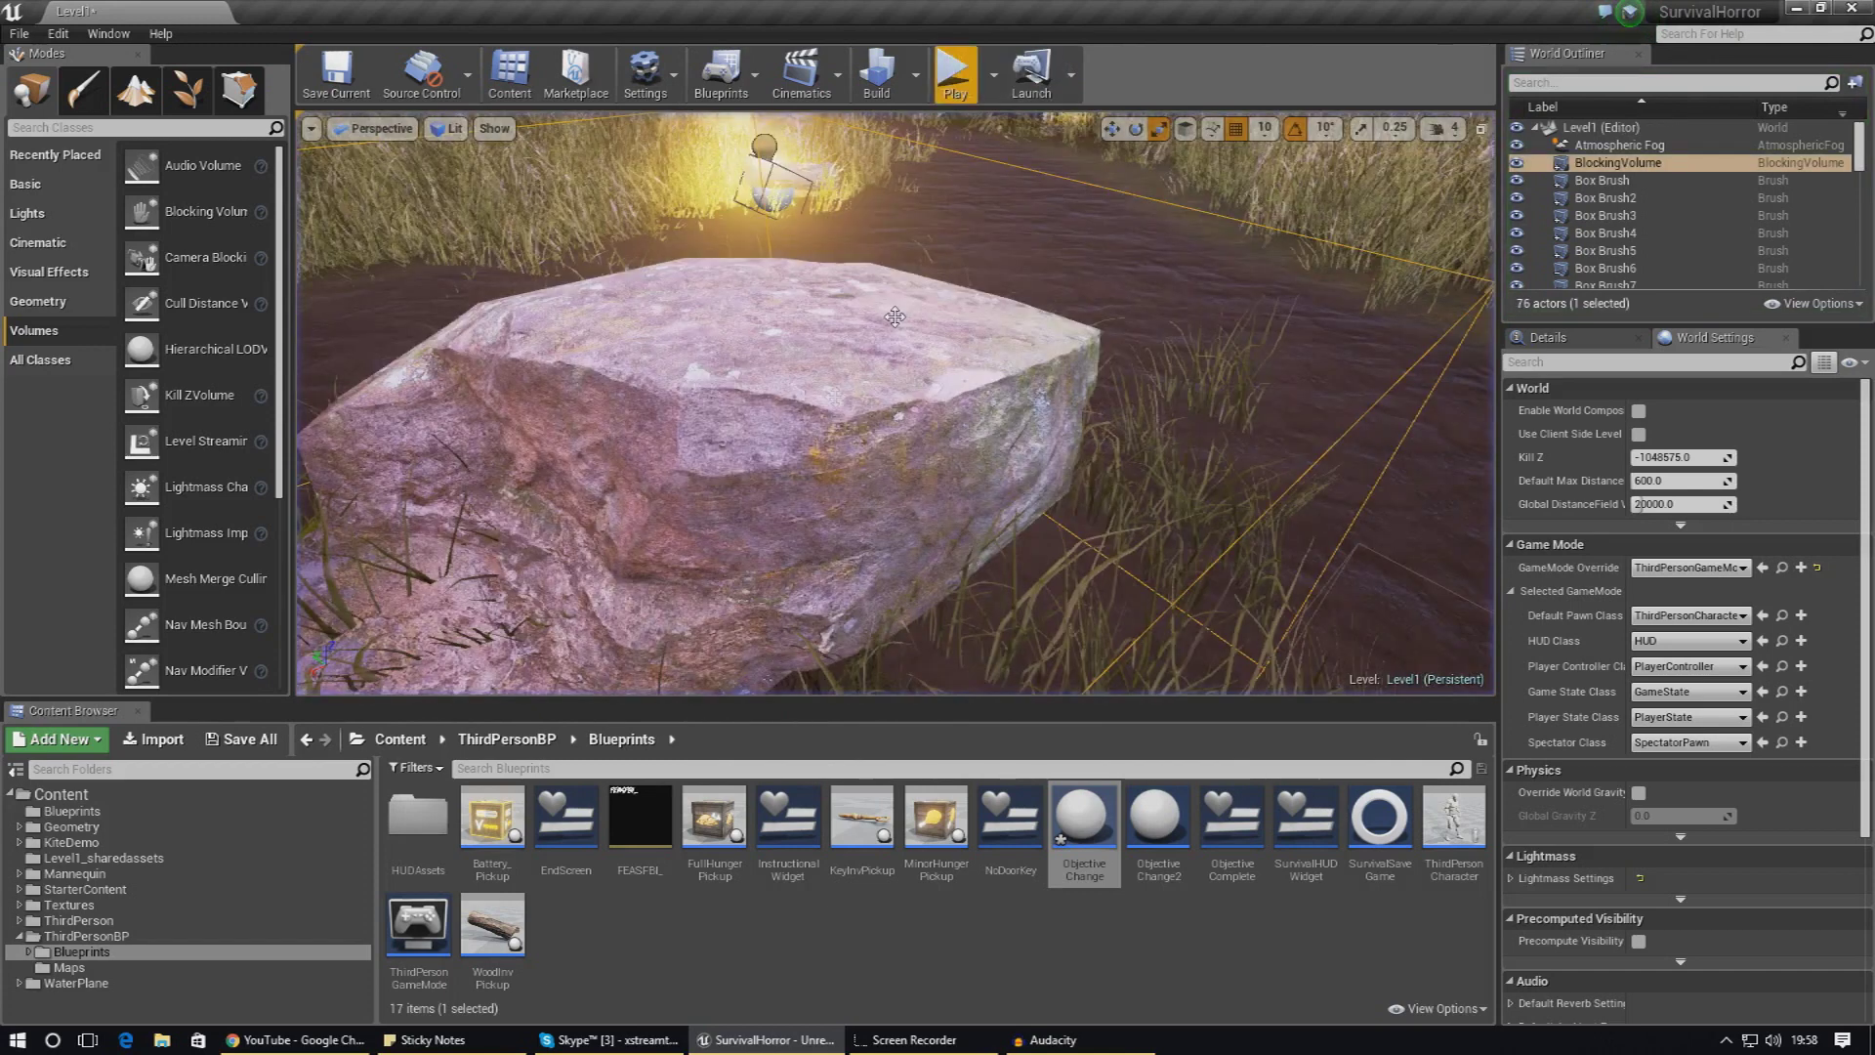
Step: Delete the Blocking Volume around the rock near the player start
right_drag(1177, 207, 976, 185)
right_drag(836, 486, 836, 486)
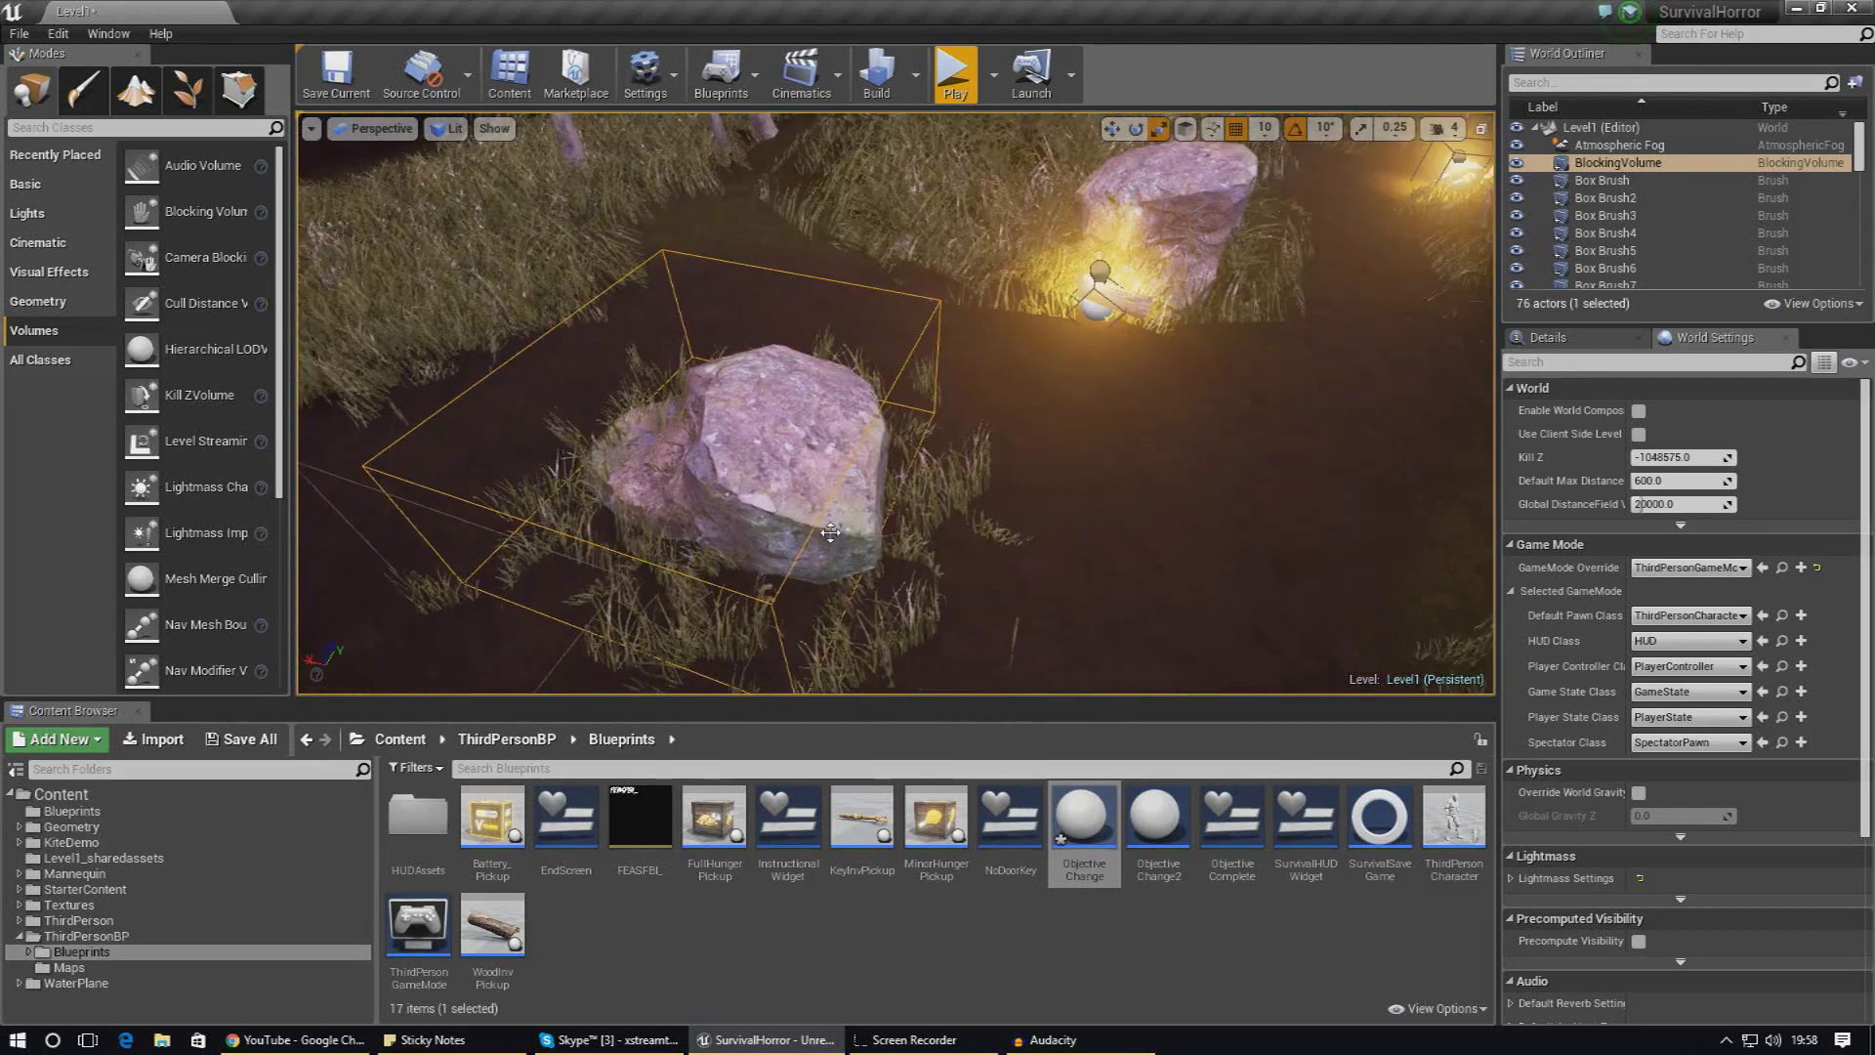
key(Delete)
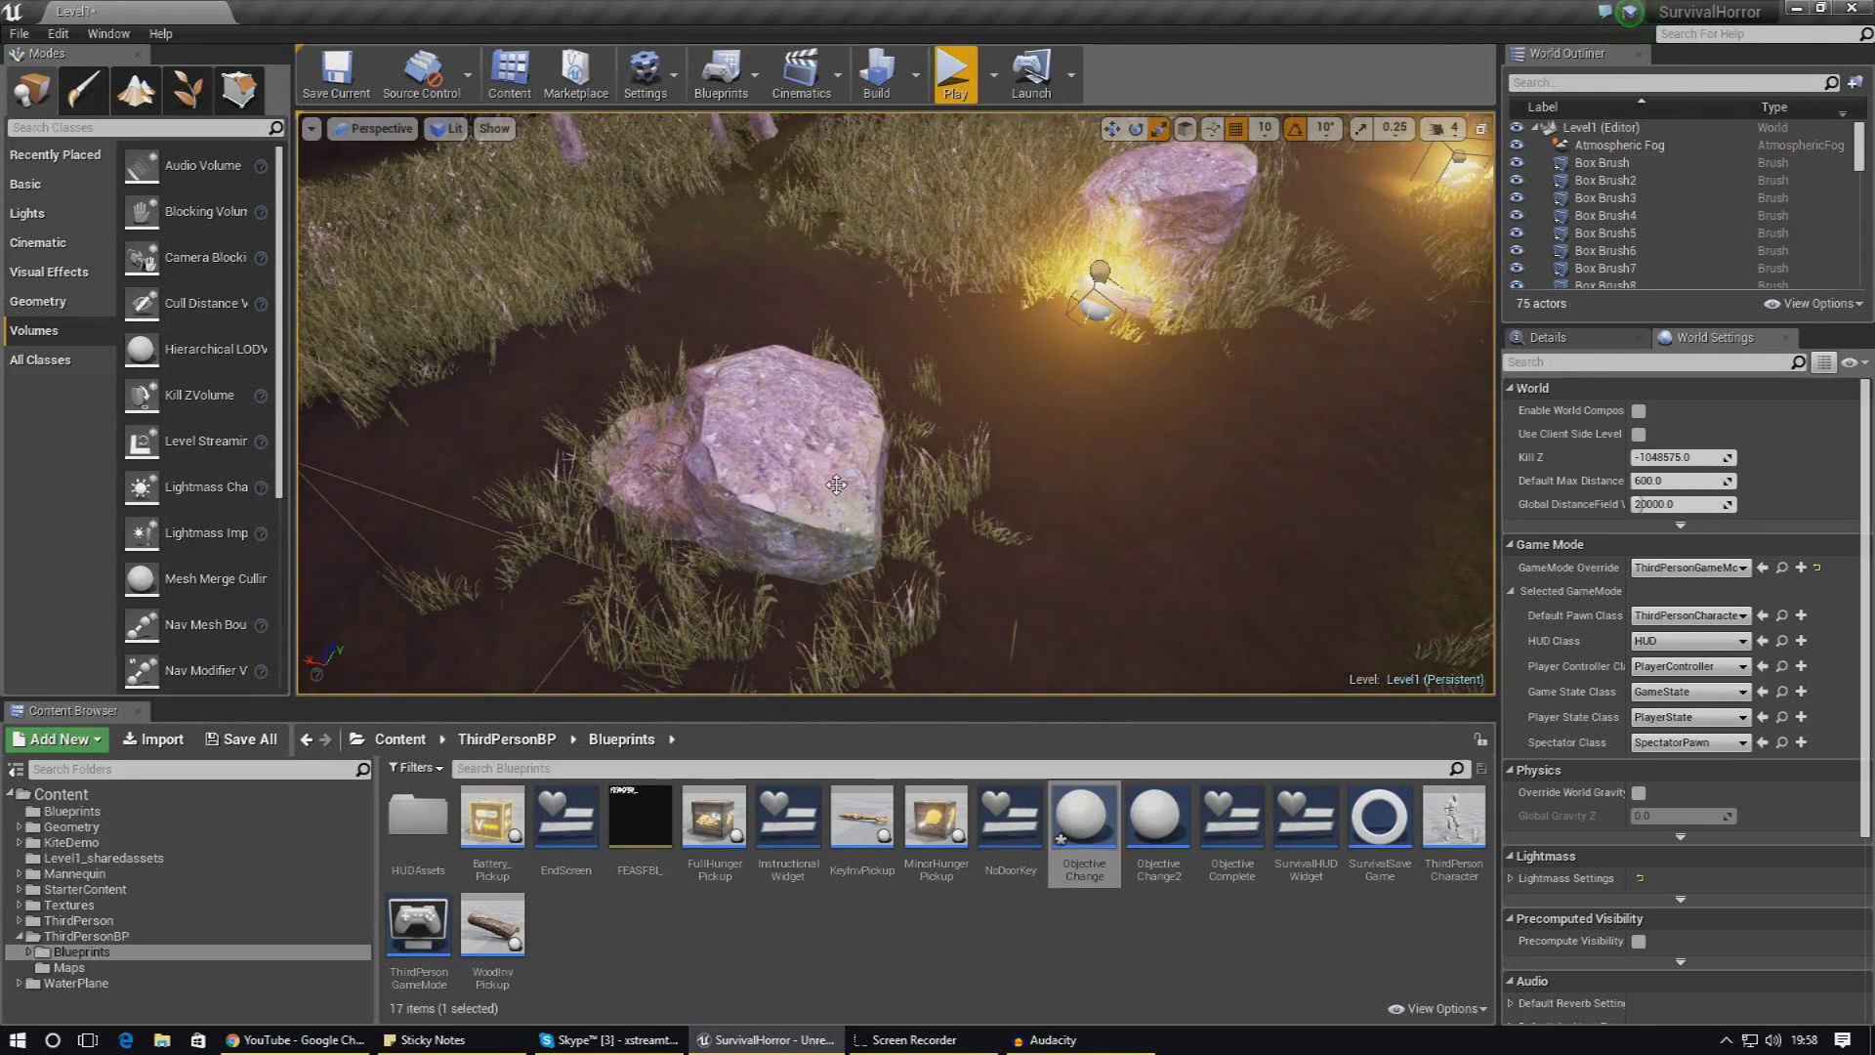
right_drag(836, 485, 1055, 420)
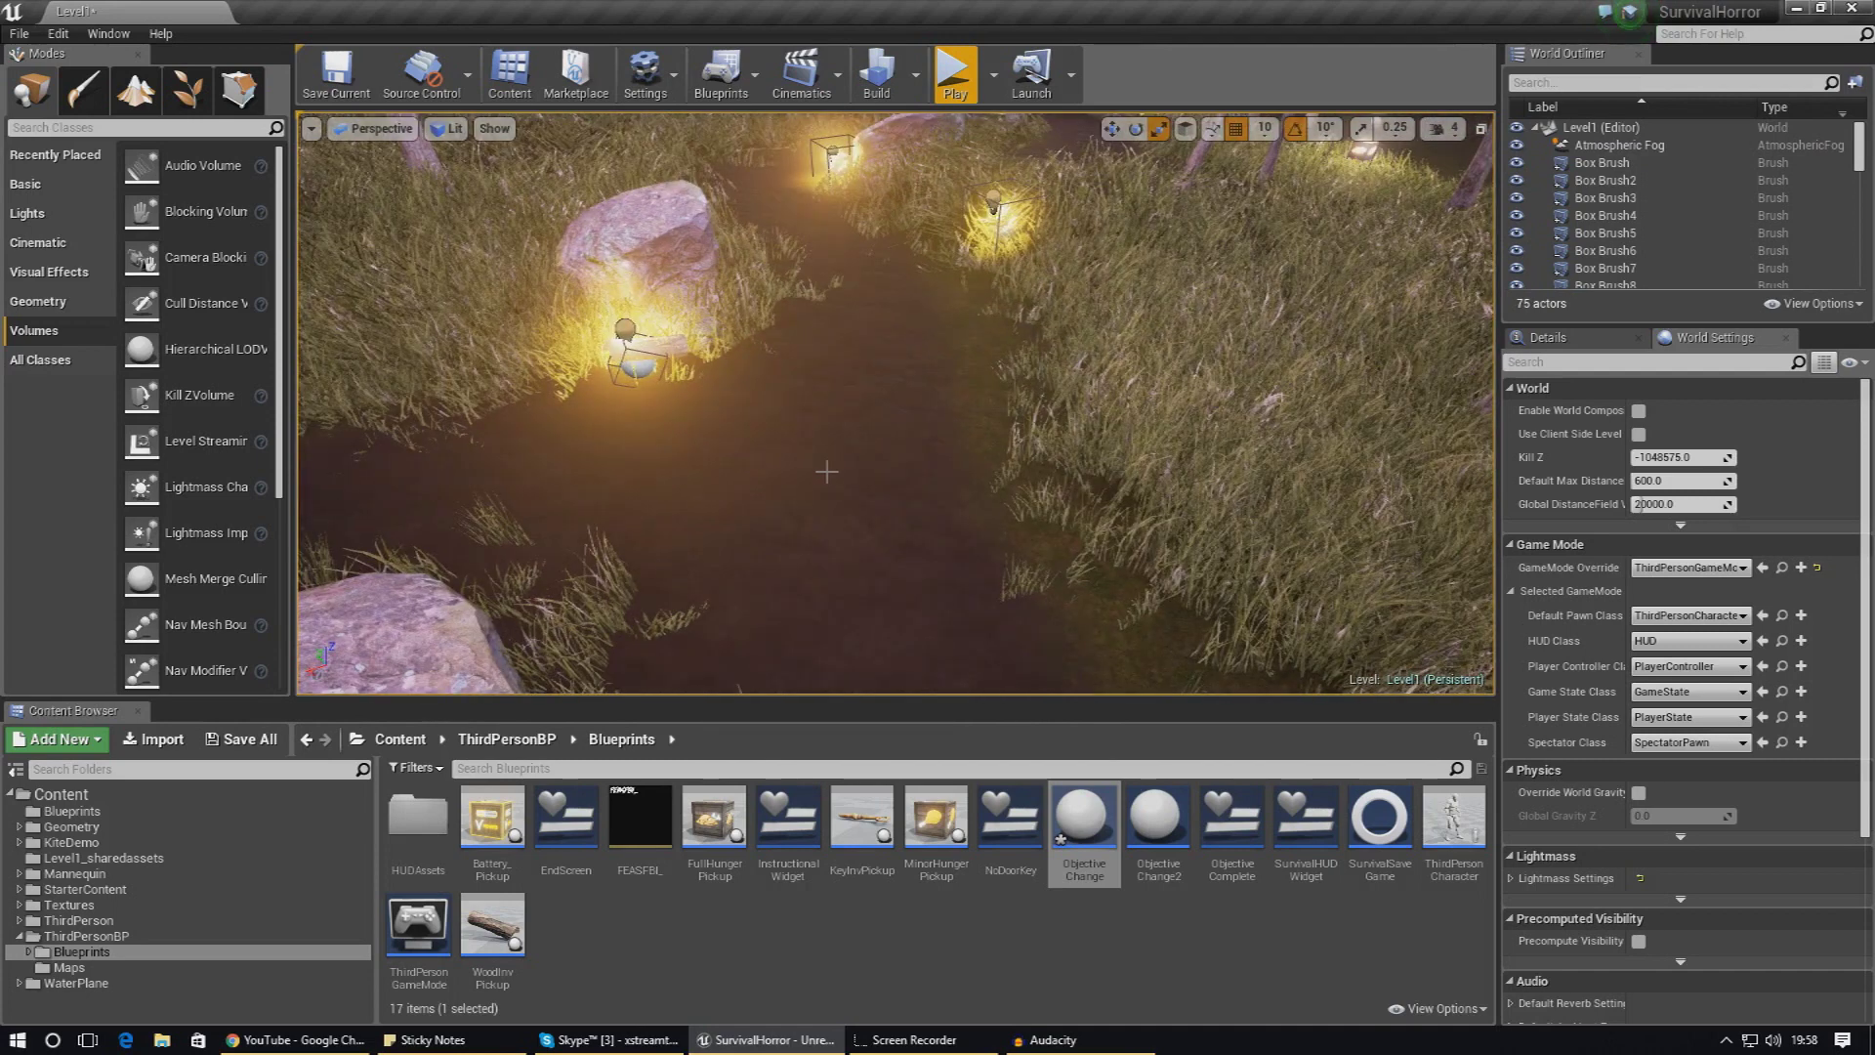
right_drag(826, 472, 827, 471)
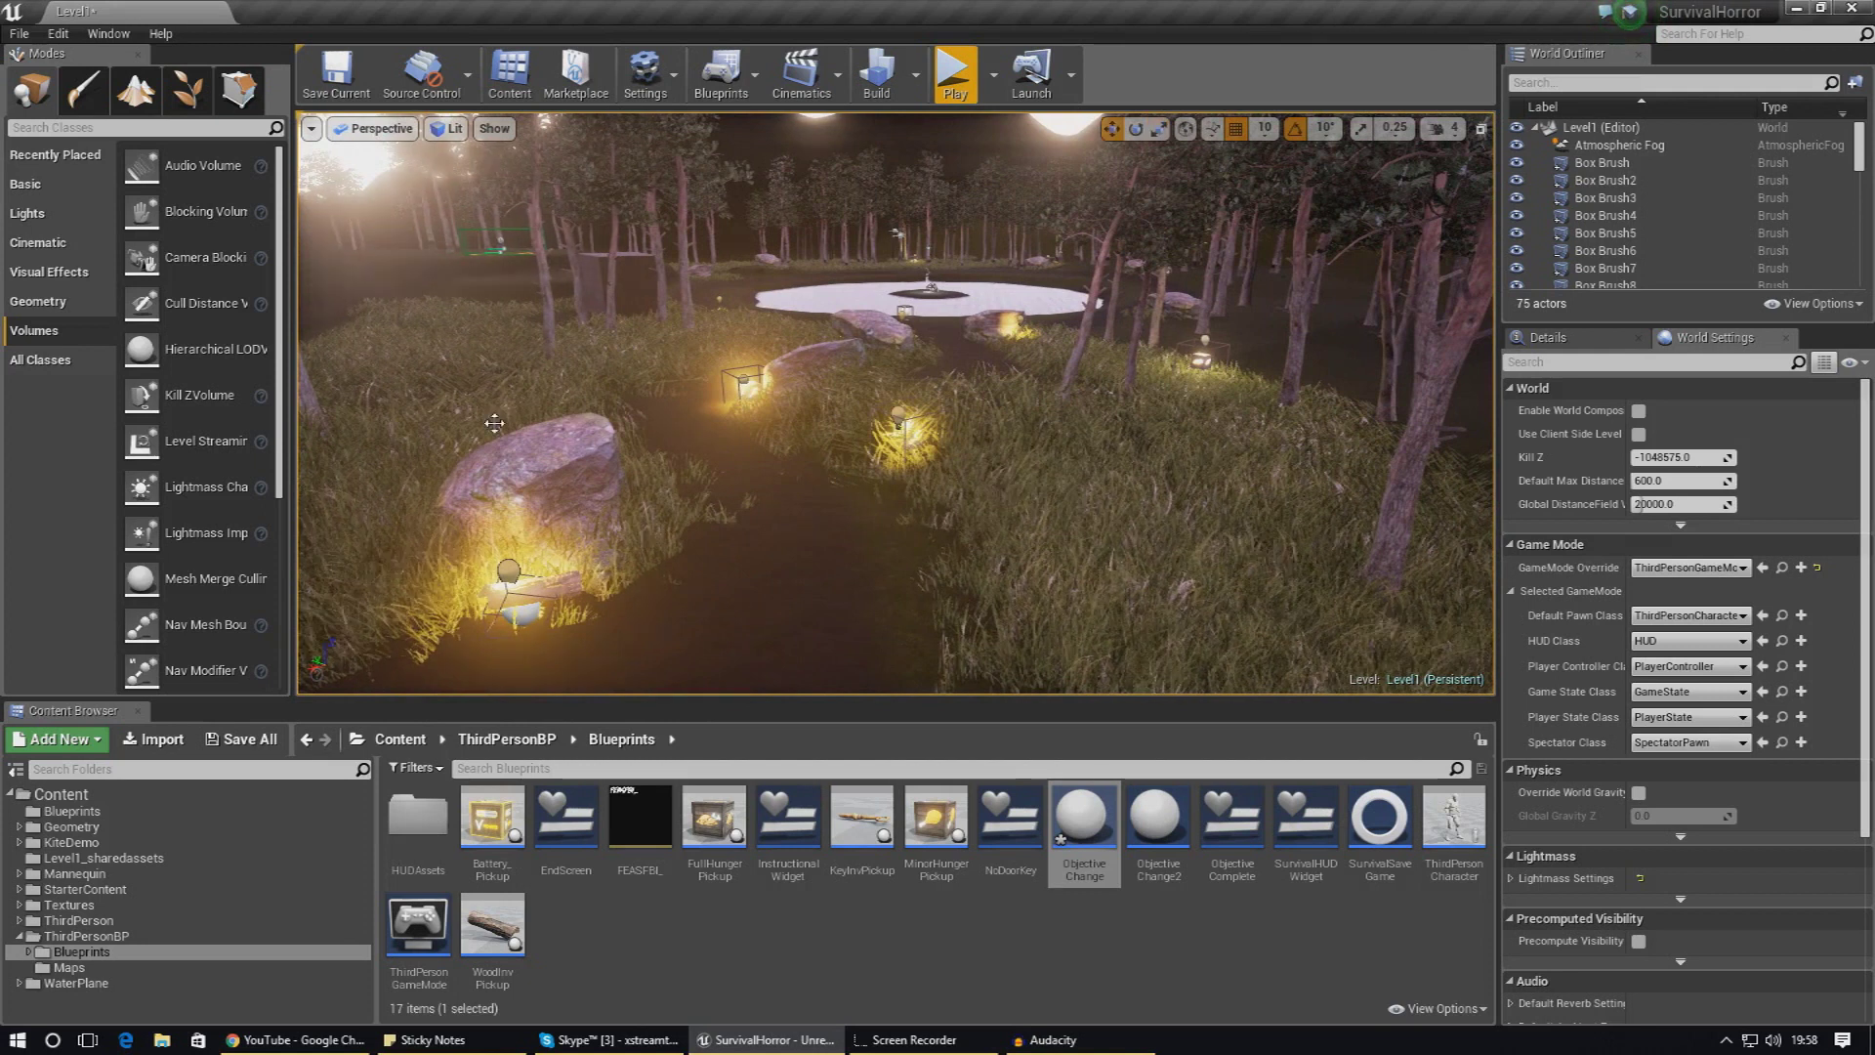
right_drag(494, 423, 491, 422)
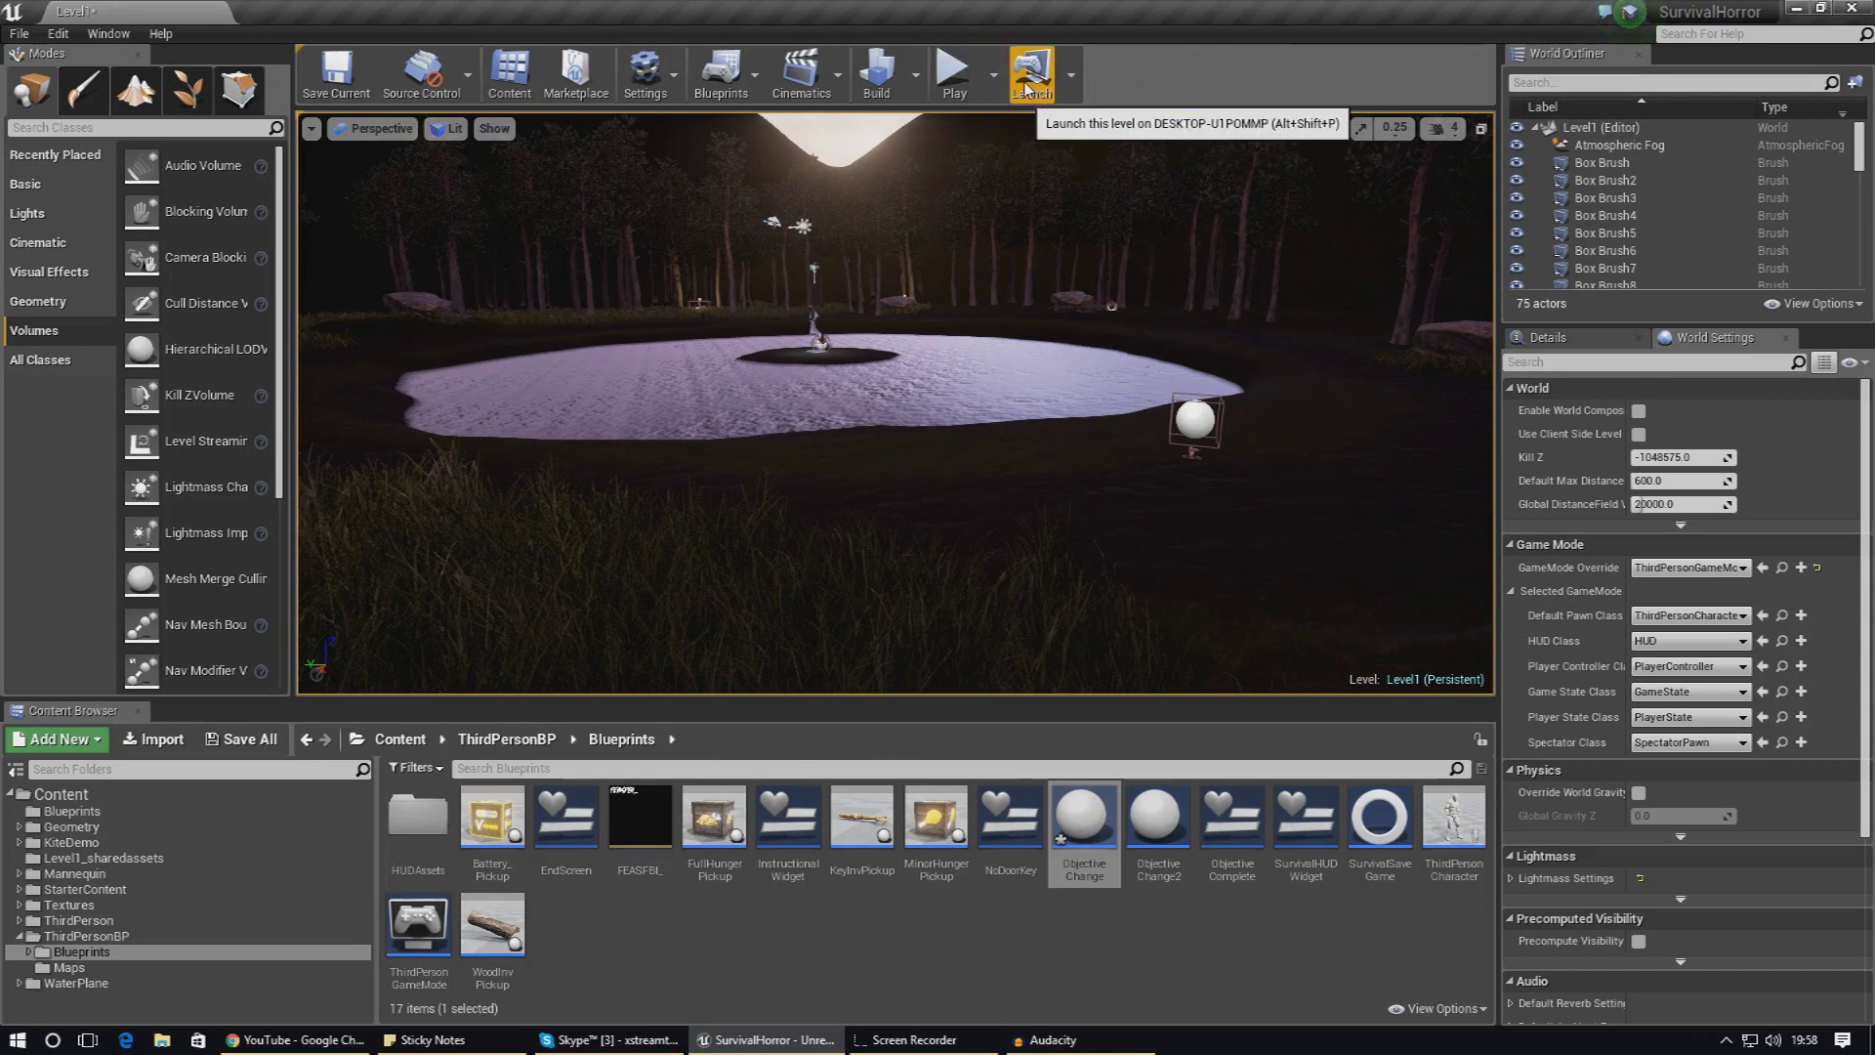
click(992, 85)
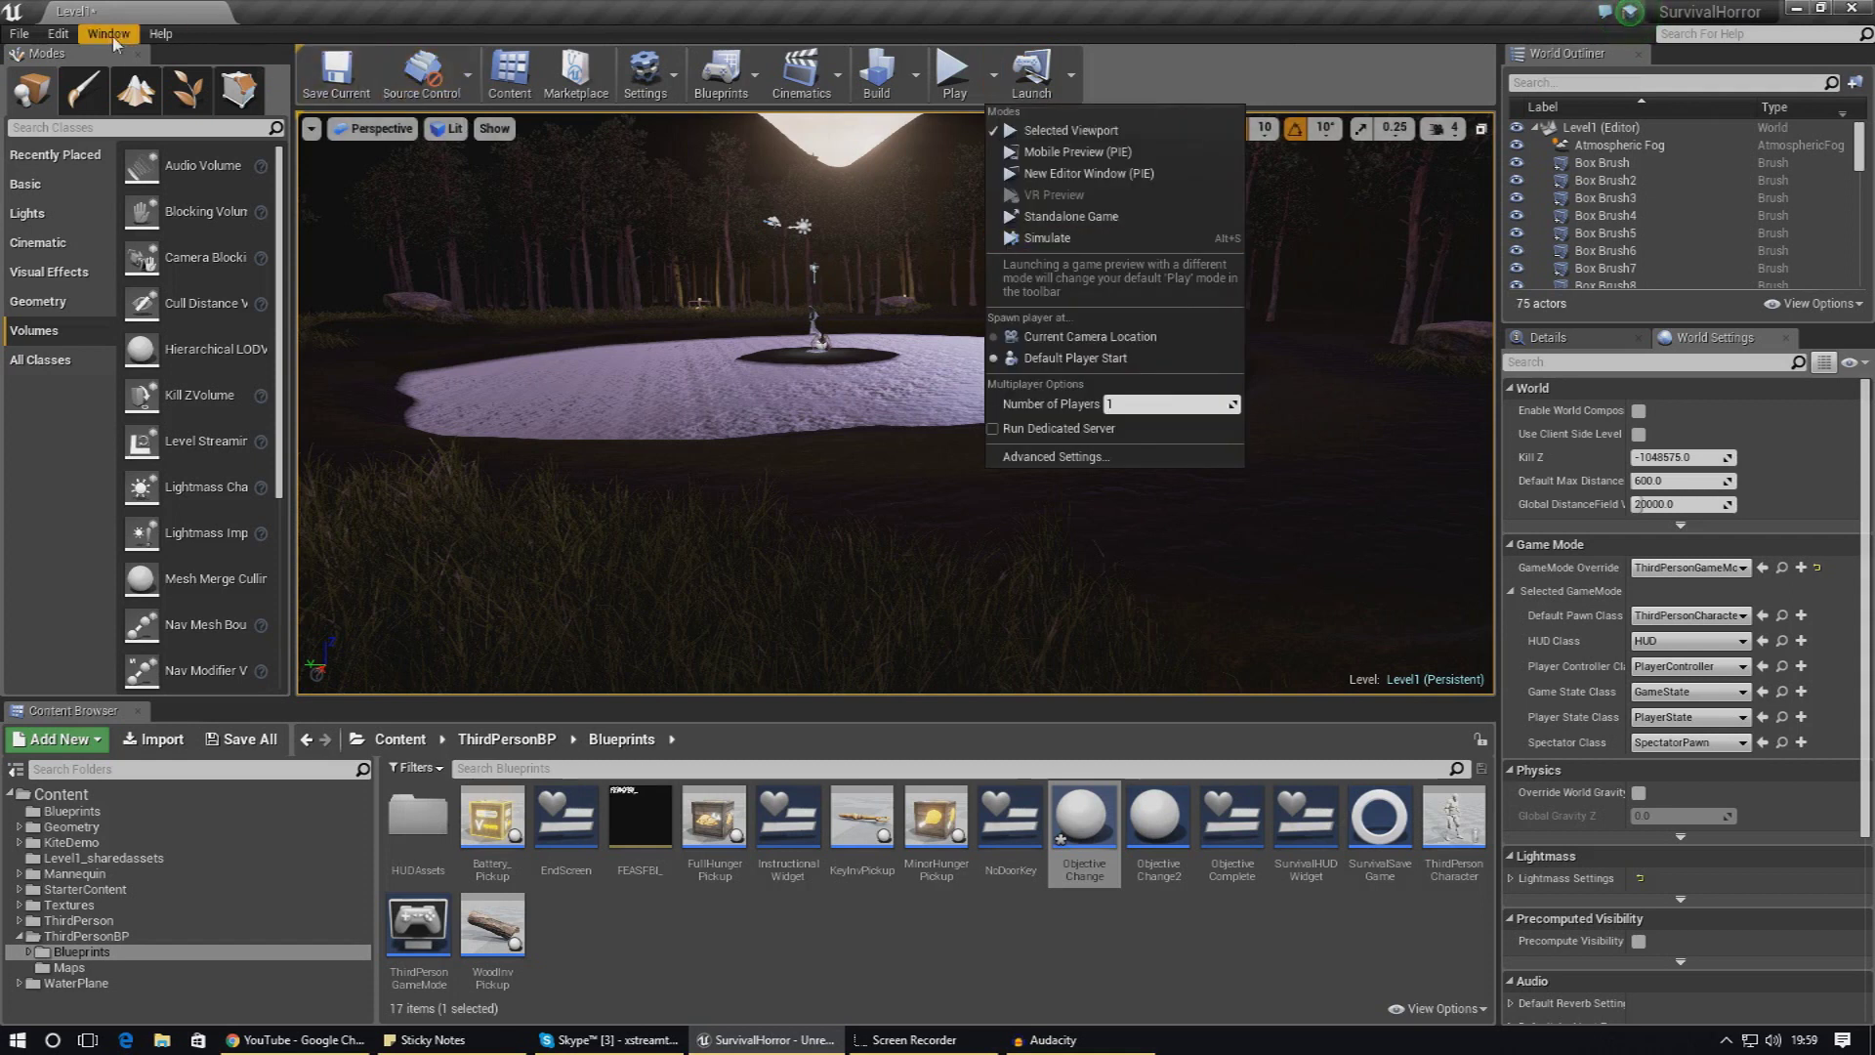
Step: Set the build configuration to Shipping in the project's packaging settings
click(18, 33)
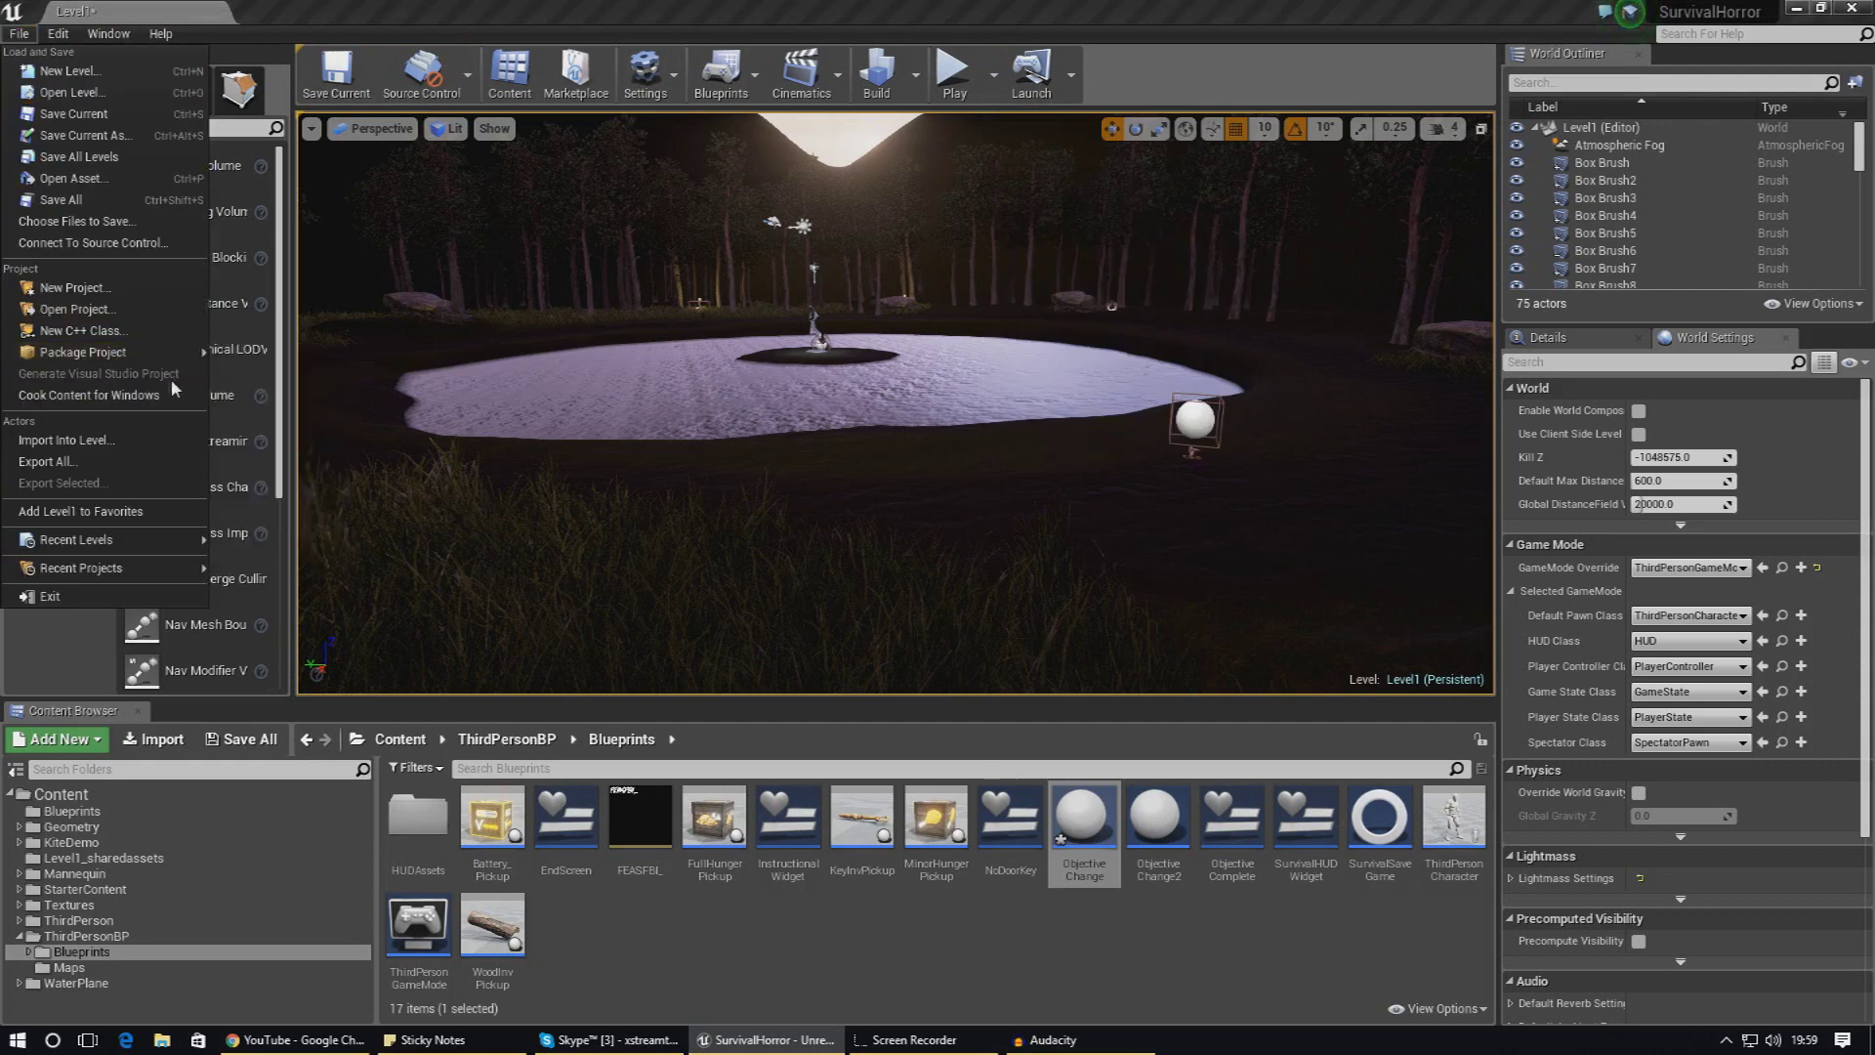
mouse_move(159, 358)
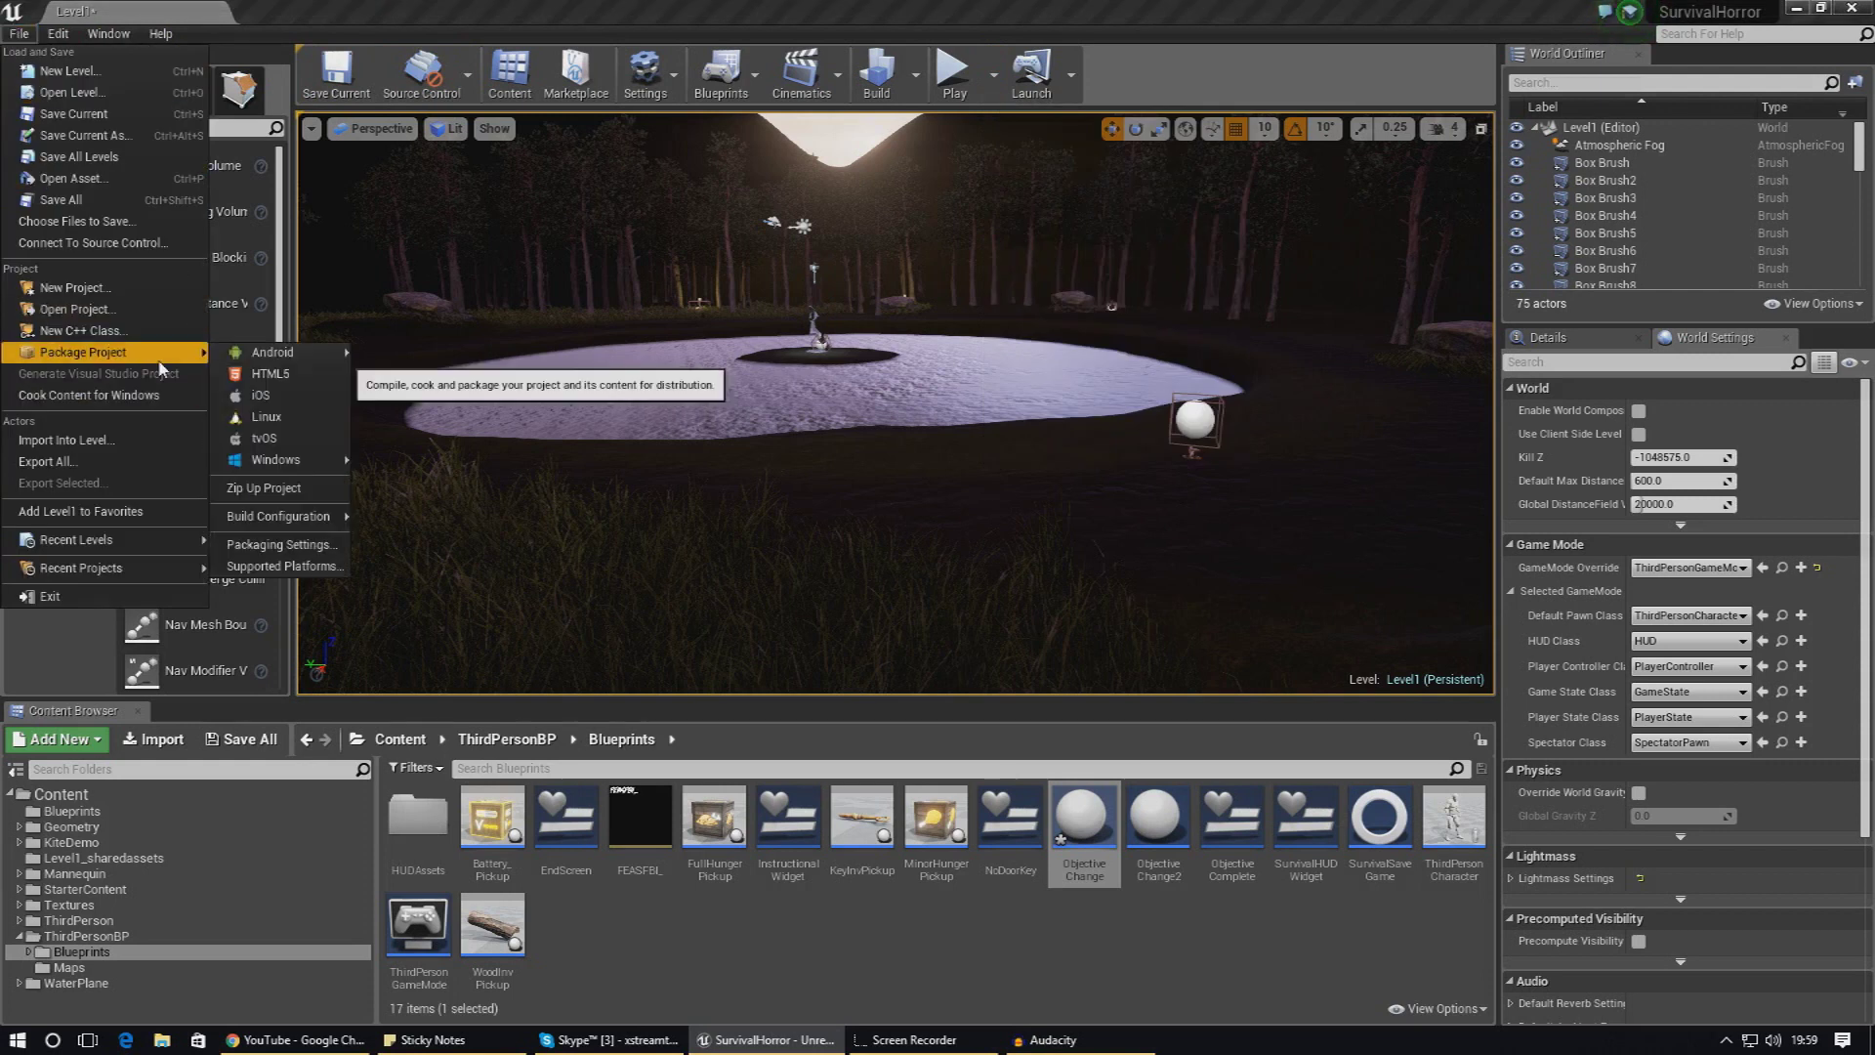
click(286, 544)
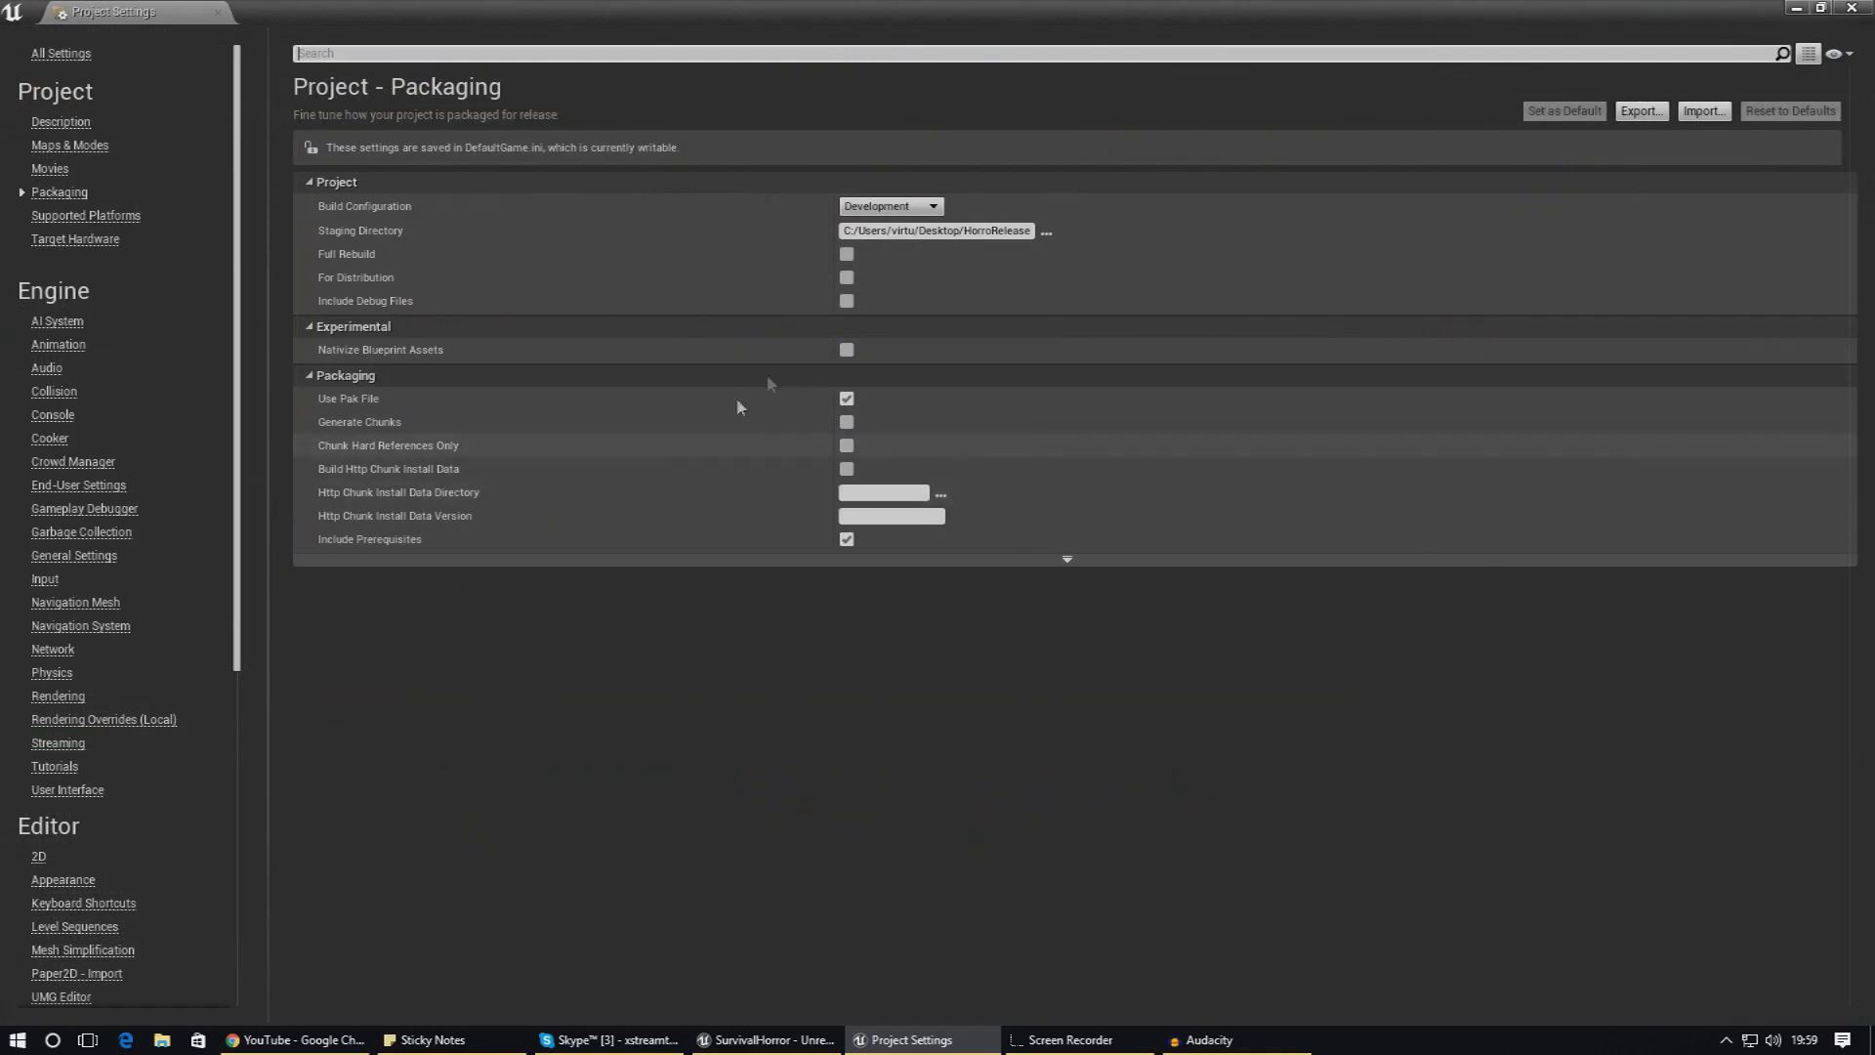
drag(710, 6, 731, 2)
click(888, 206)
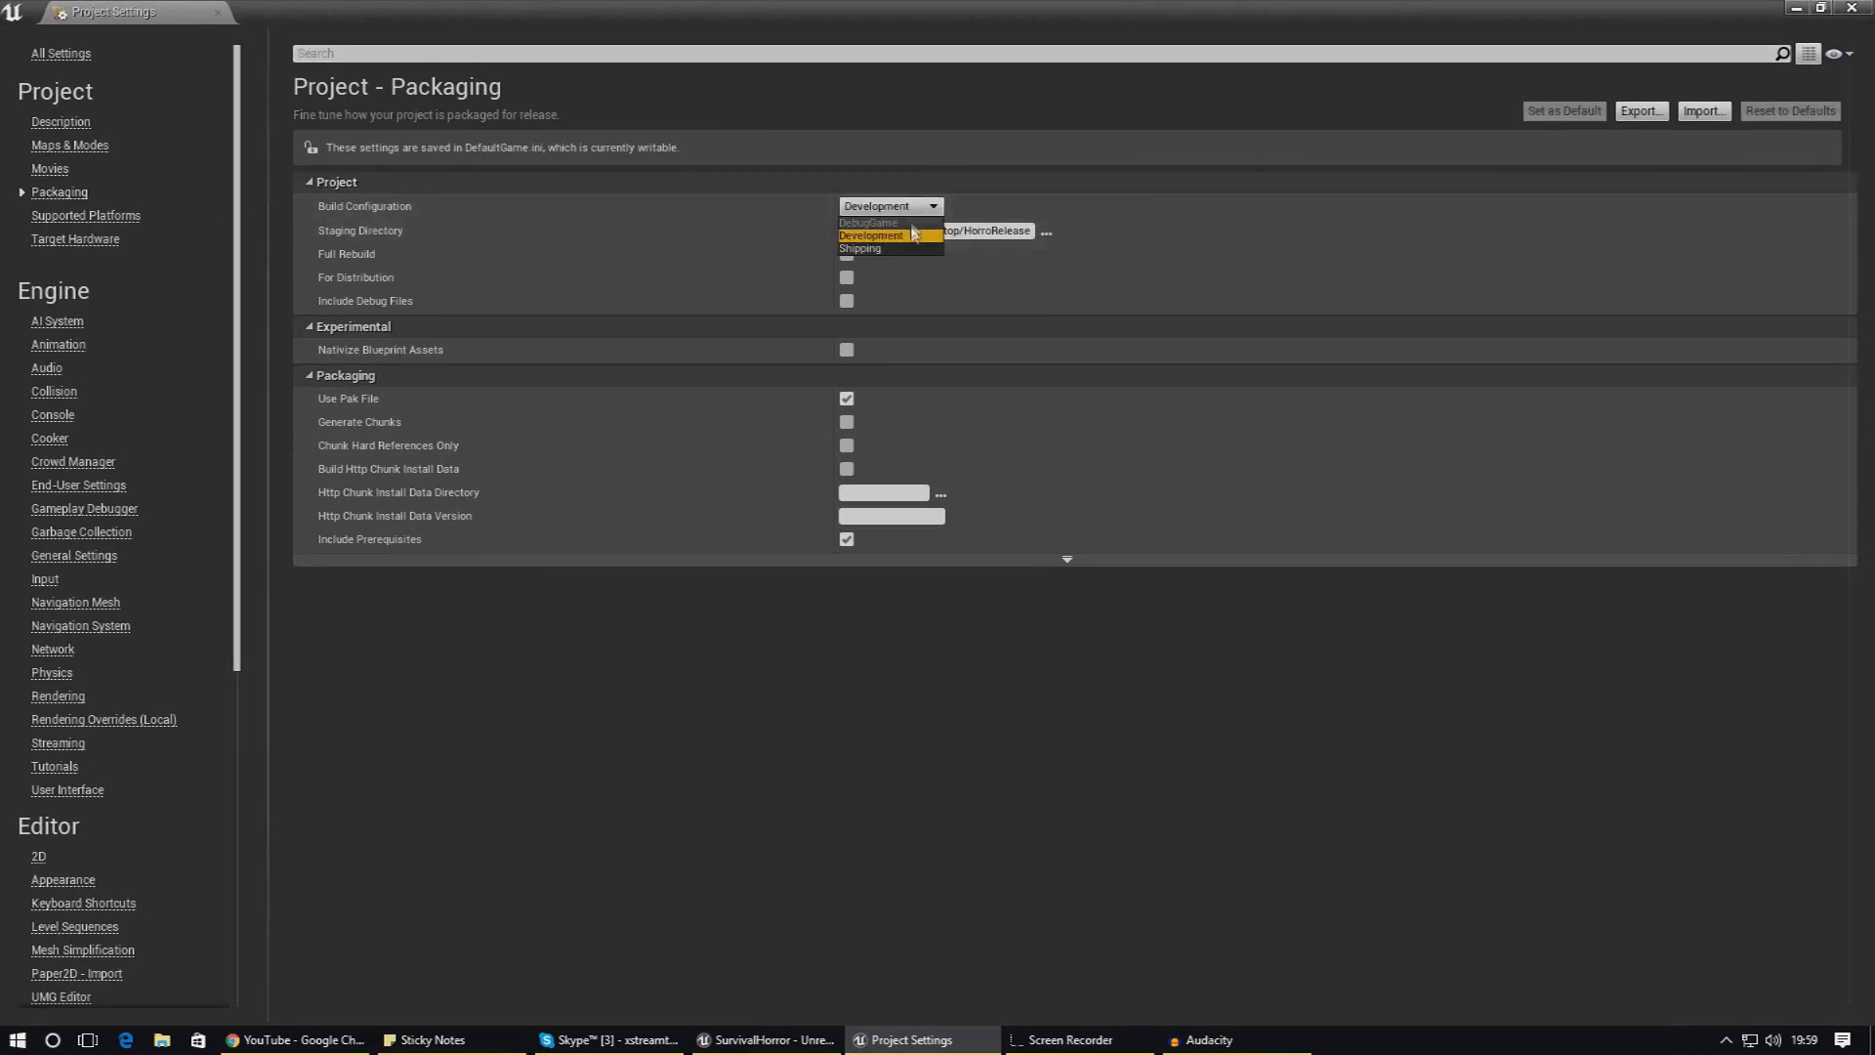
click(882, 246)
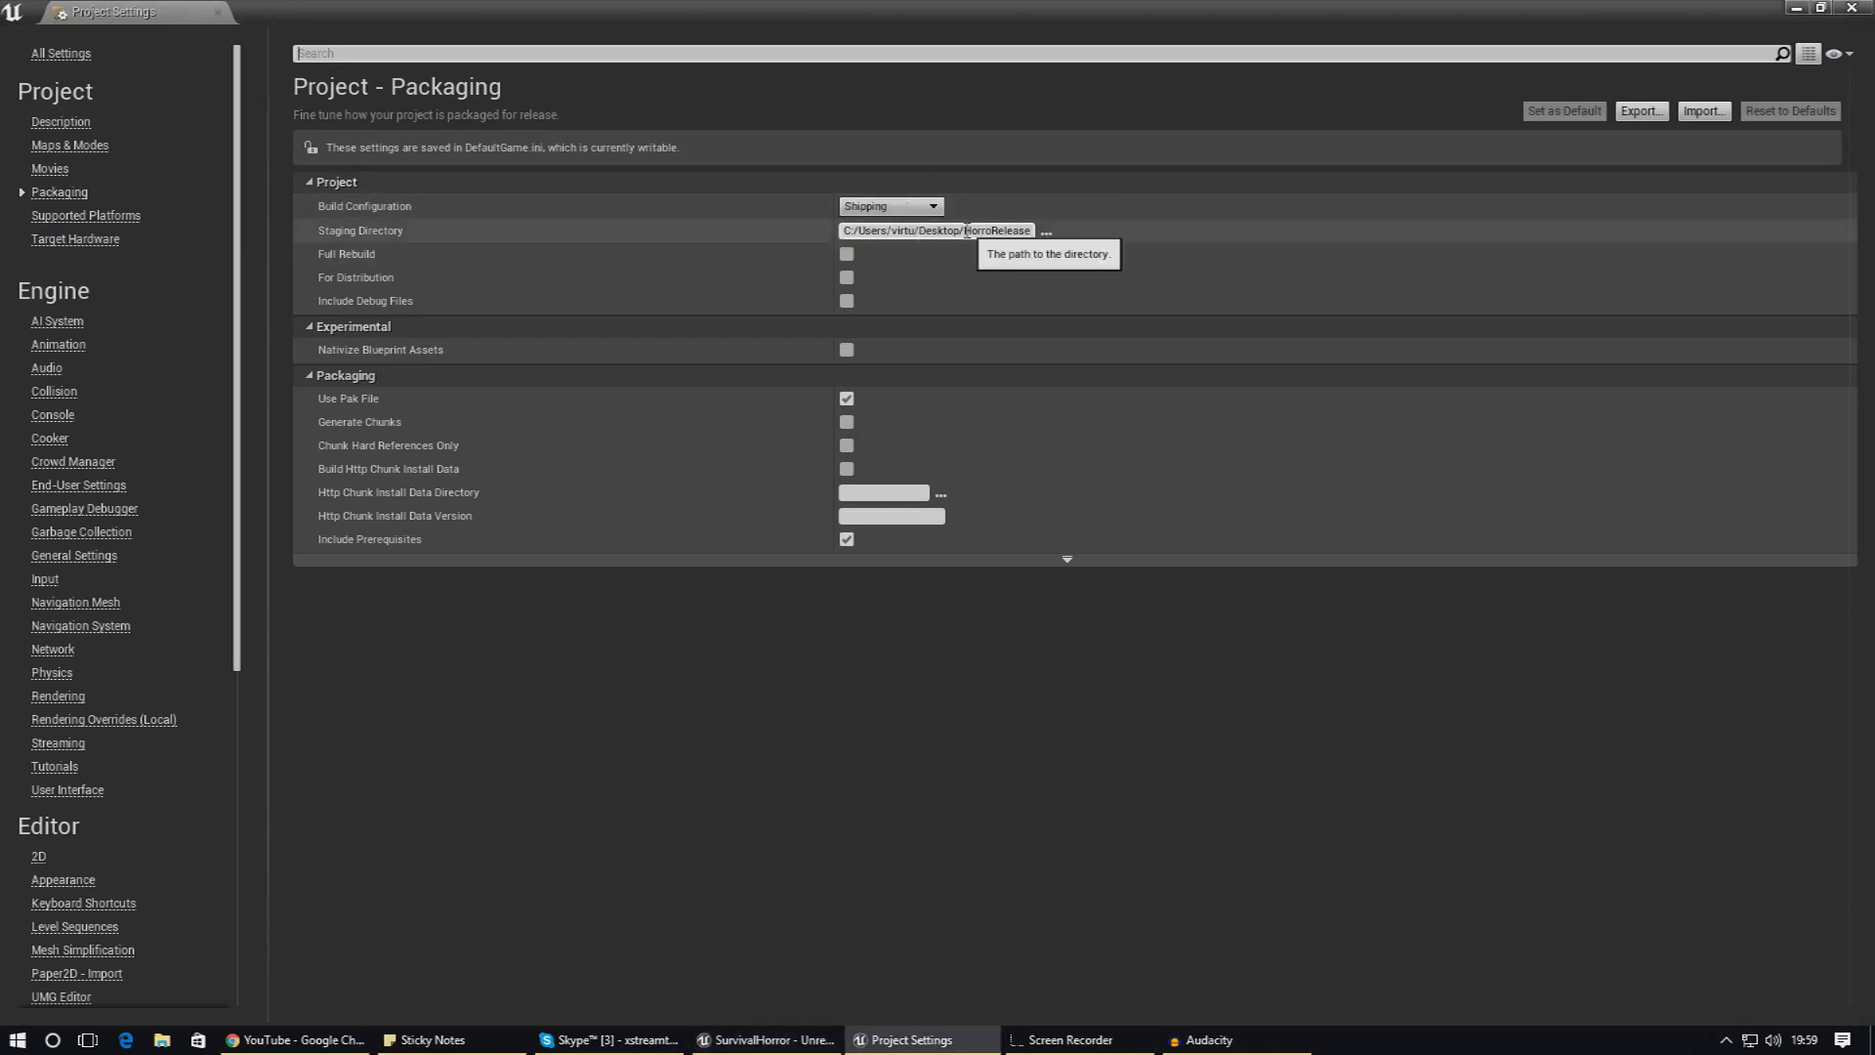
click(846, 255)
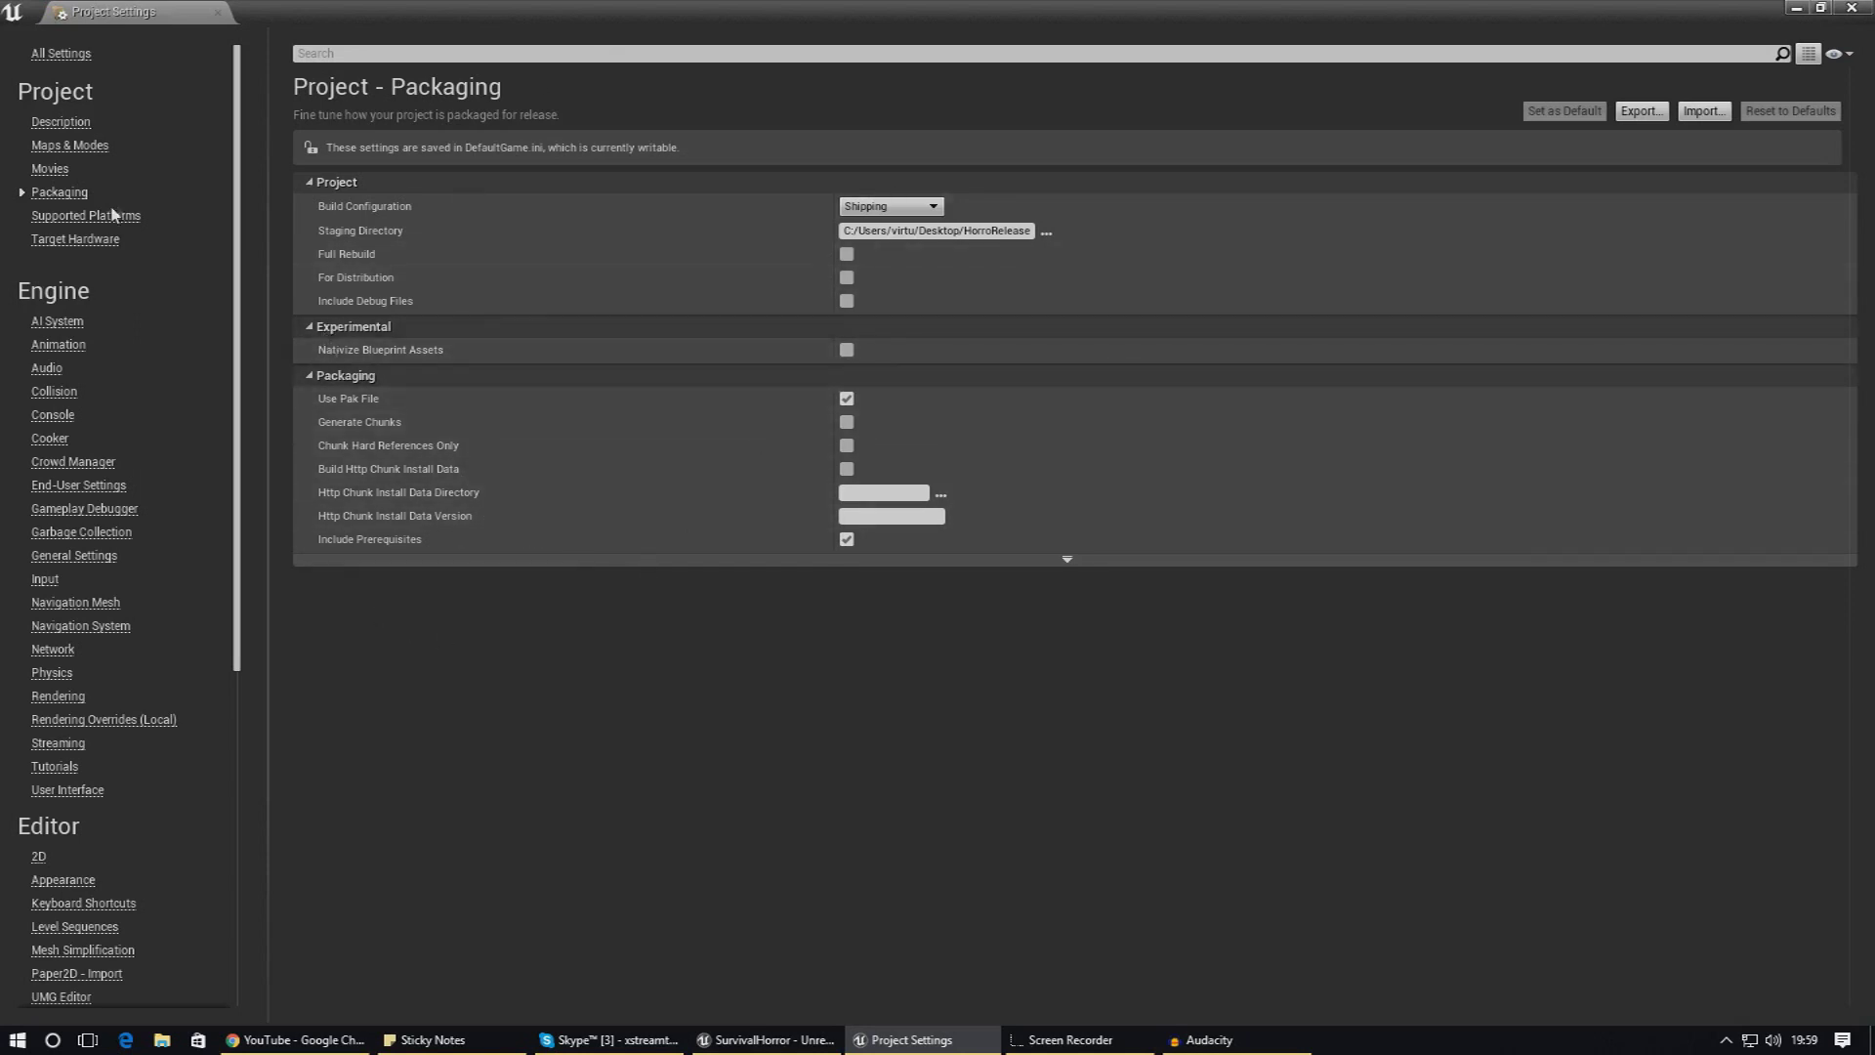
Step: Review the project's supported platforms and the target hardware options, choosing Maximum Quality for the graphics level
click(83, 216)
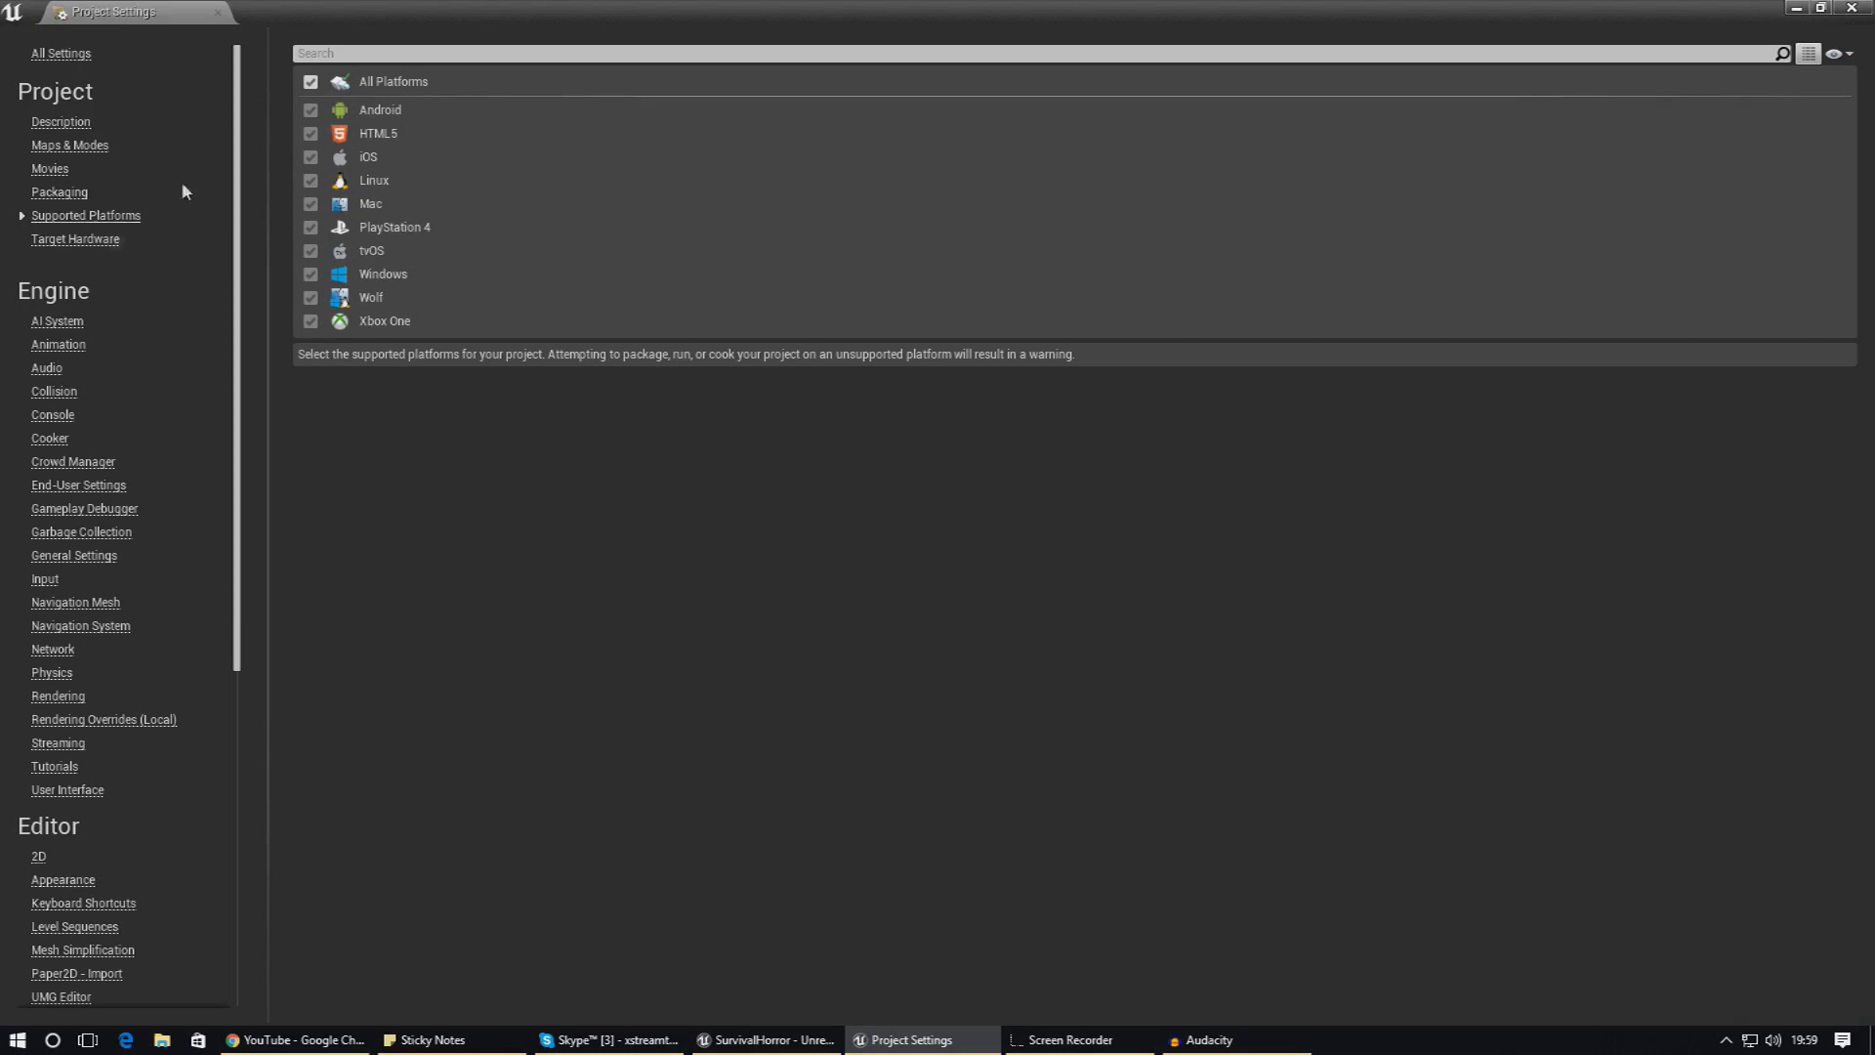
click(90, 244)
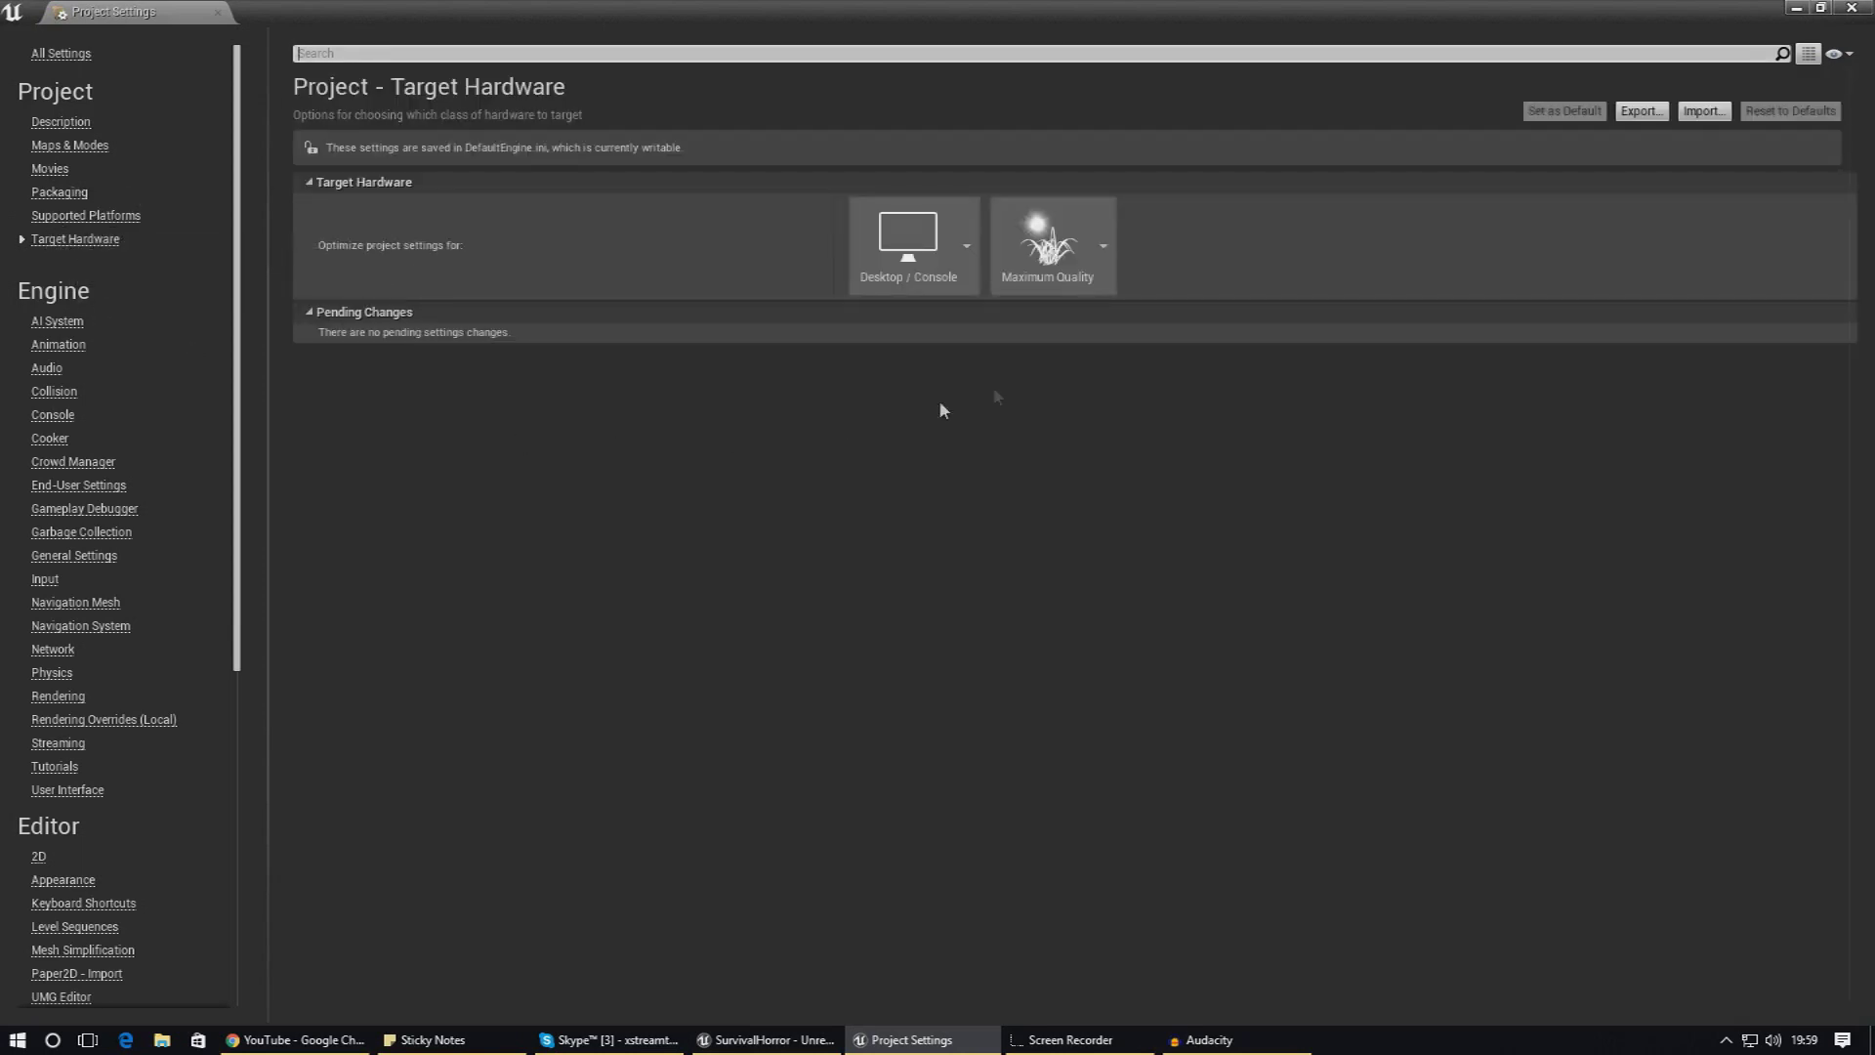
click(898, 279)
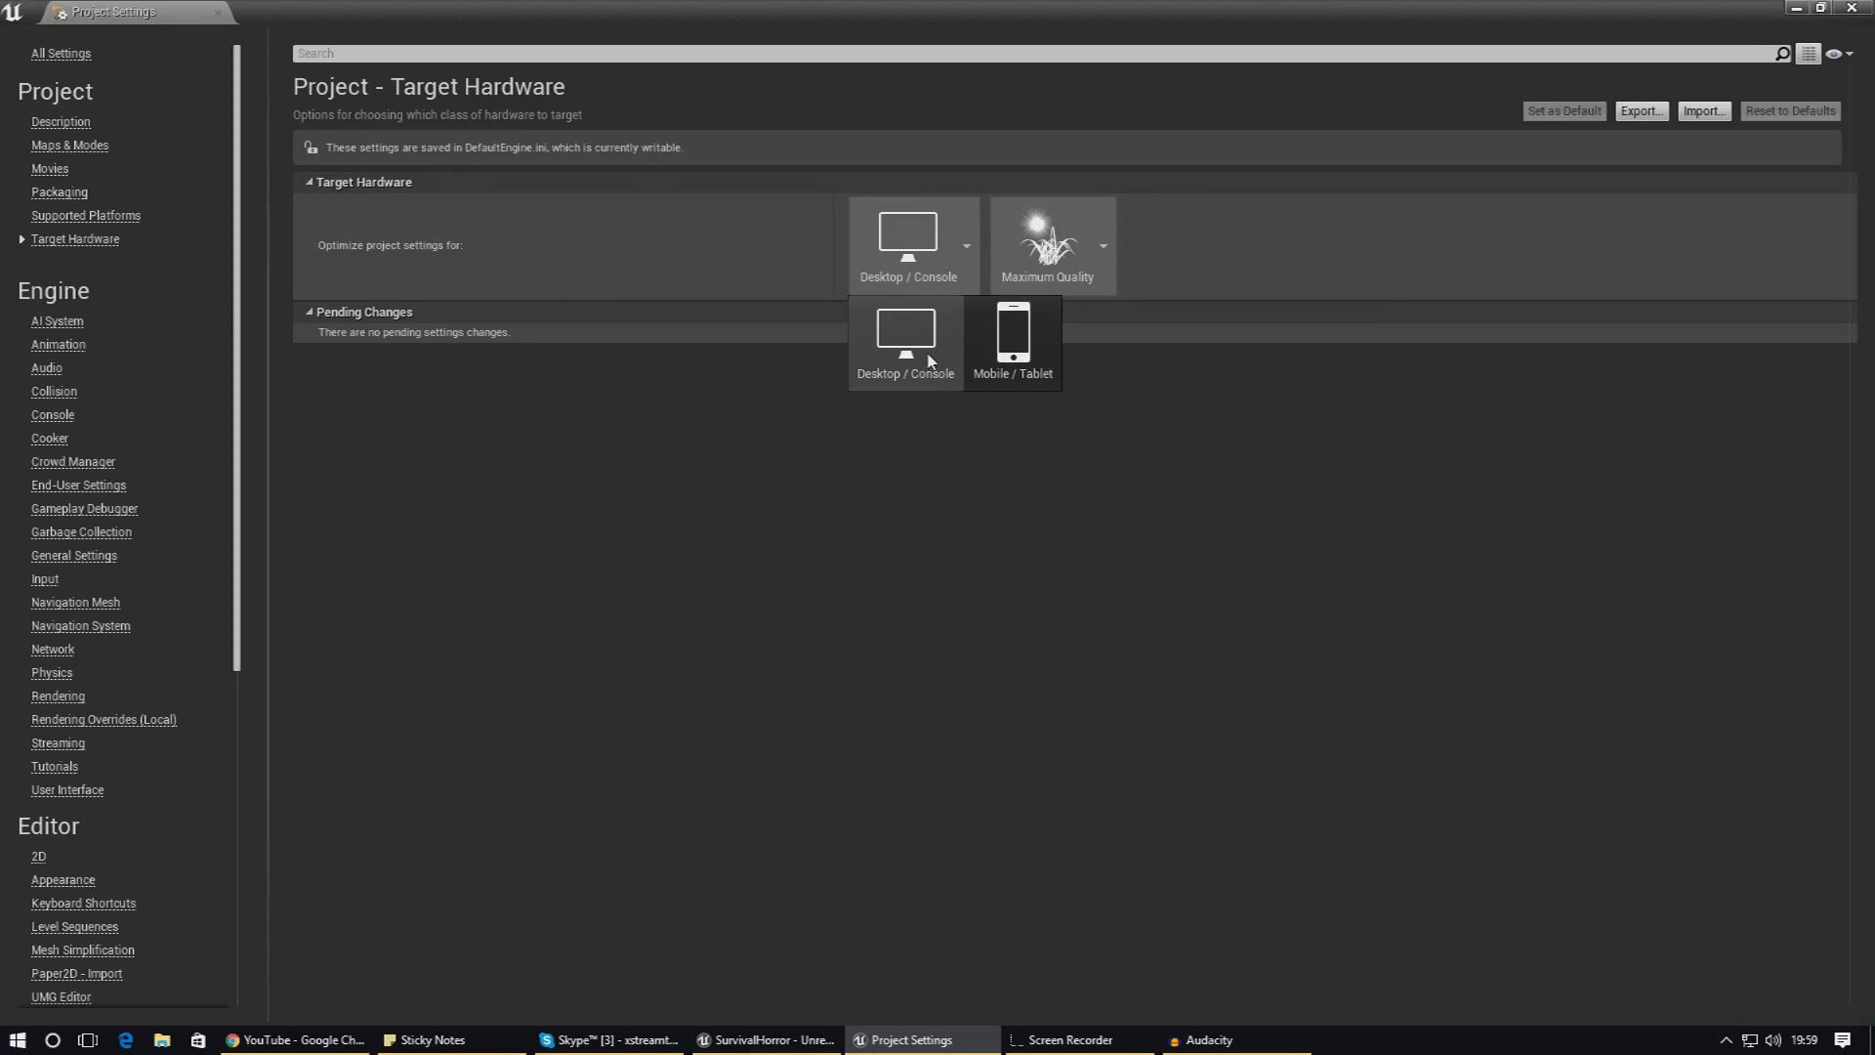
click(1048, 249)
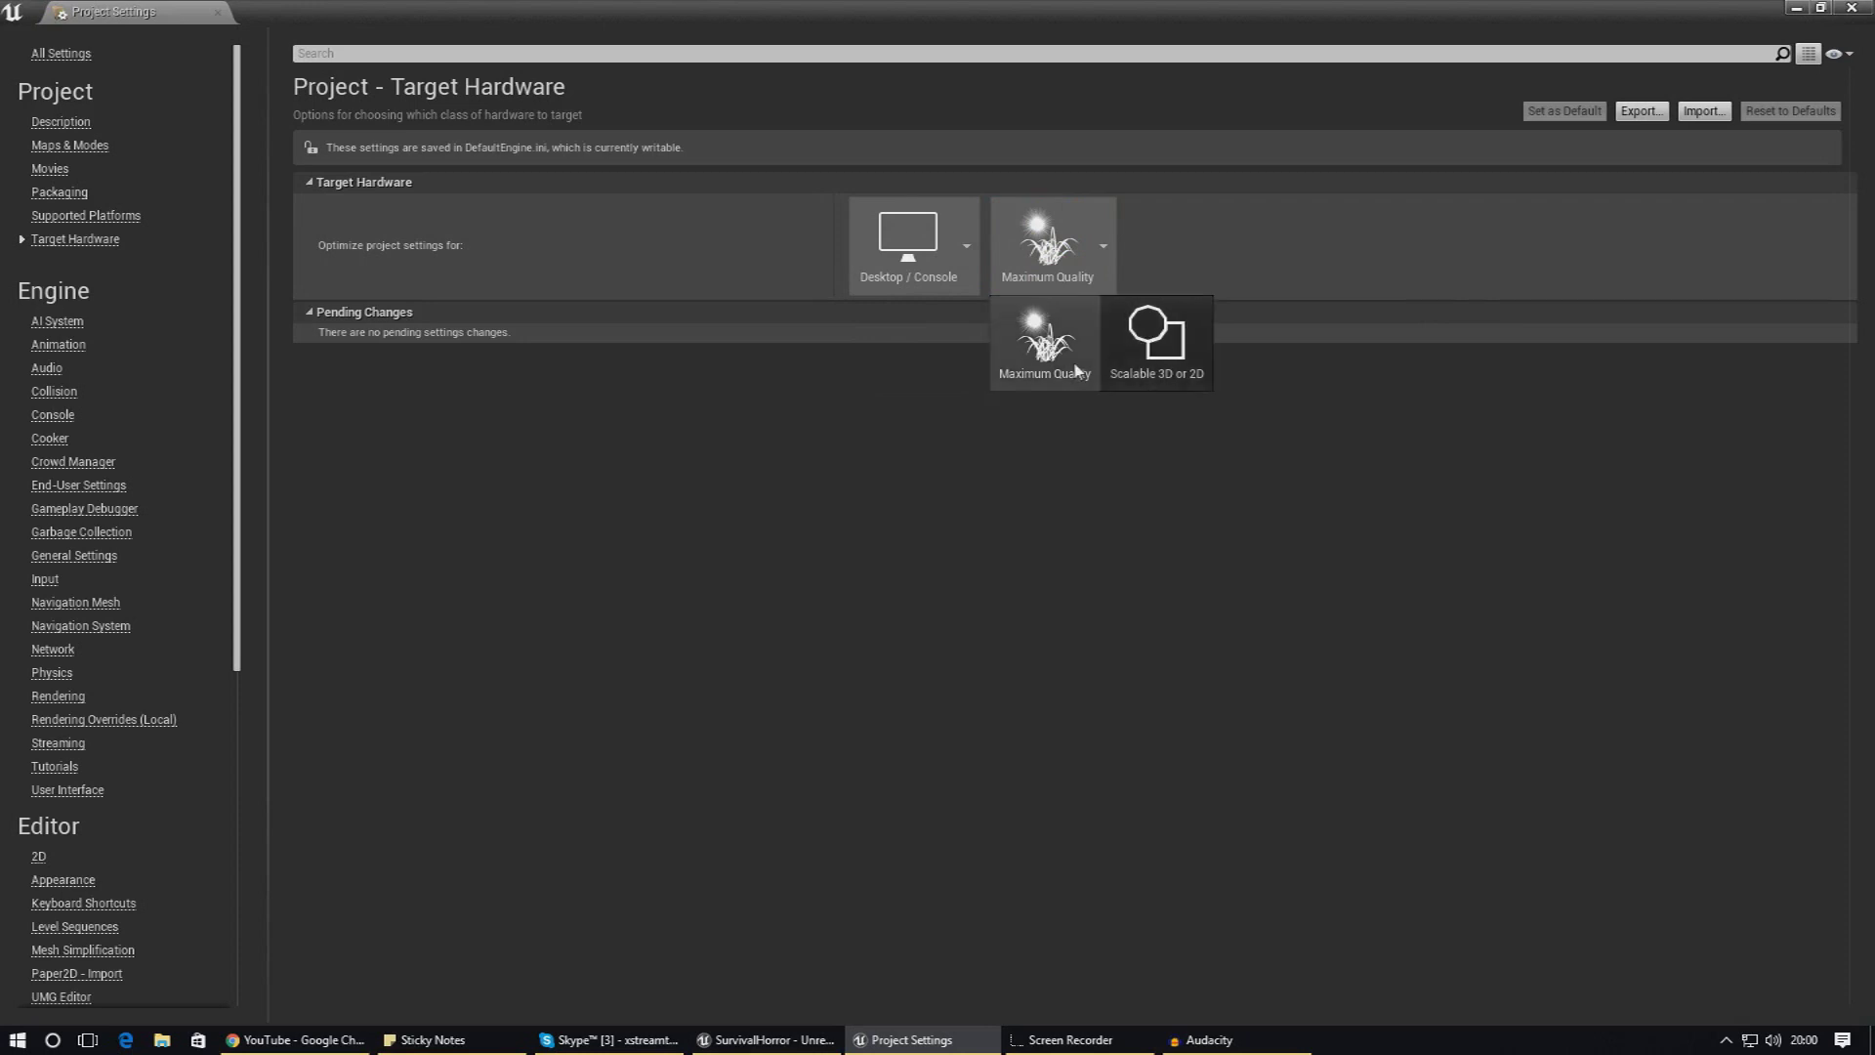
click(1041, 368)
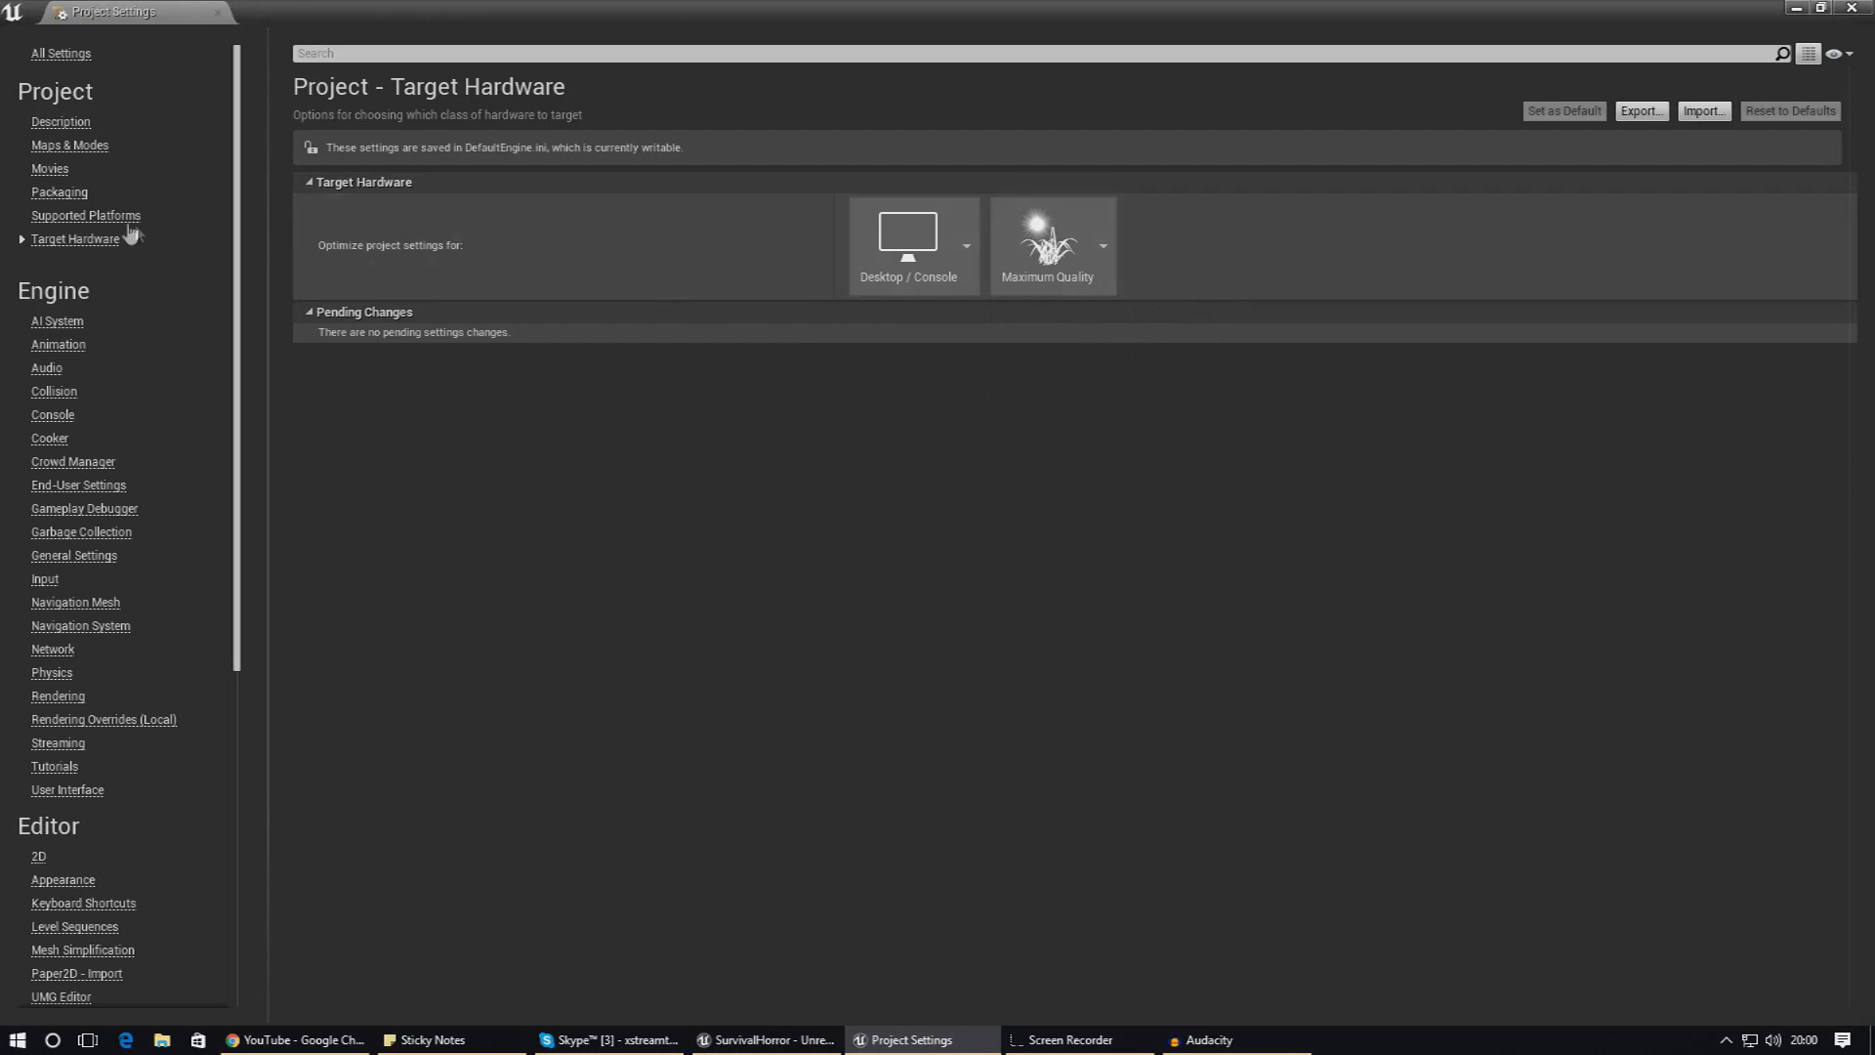
Step: Check the Game Default Map and Editor Startup Map in the Maps & Modes settings, and close the project settings
click(66, 149)
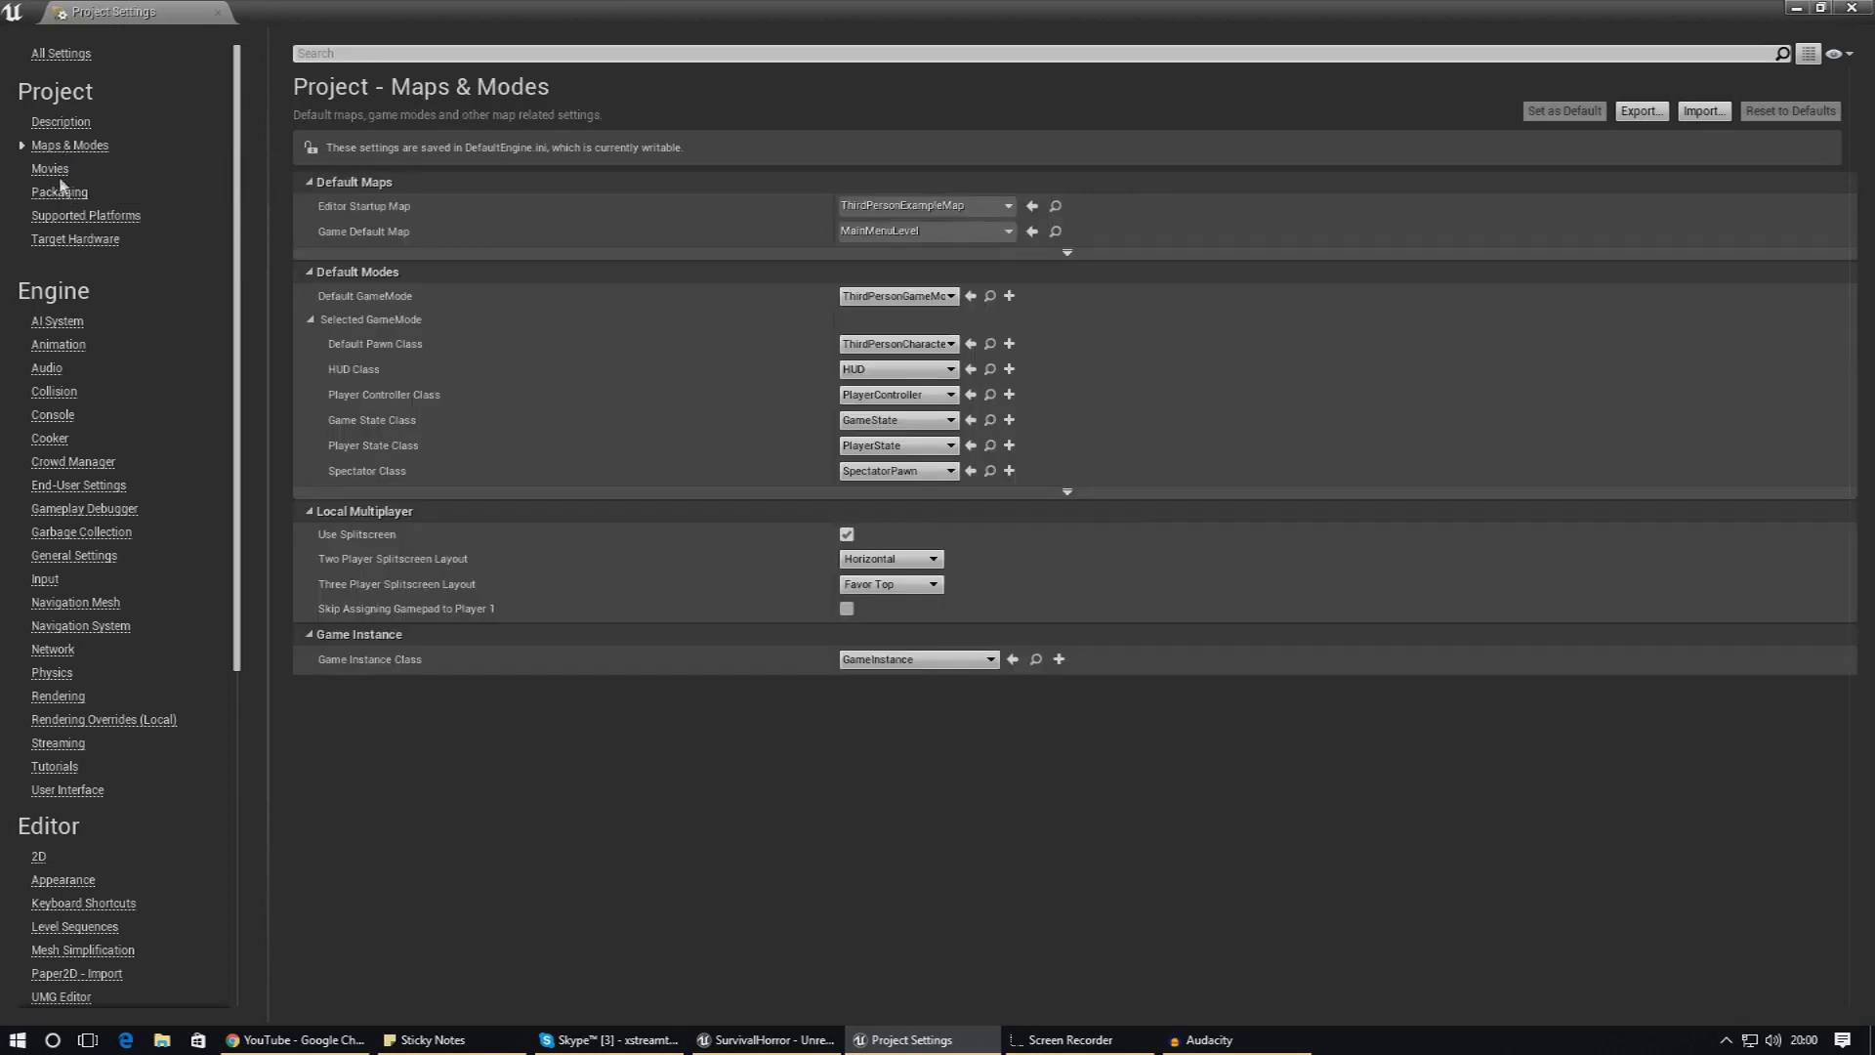
click(53, 171)
click(98, 147)
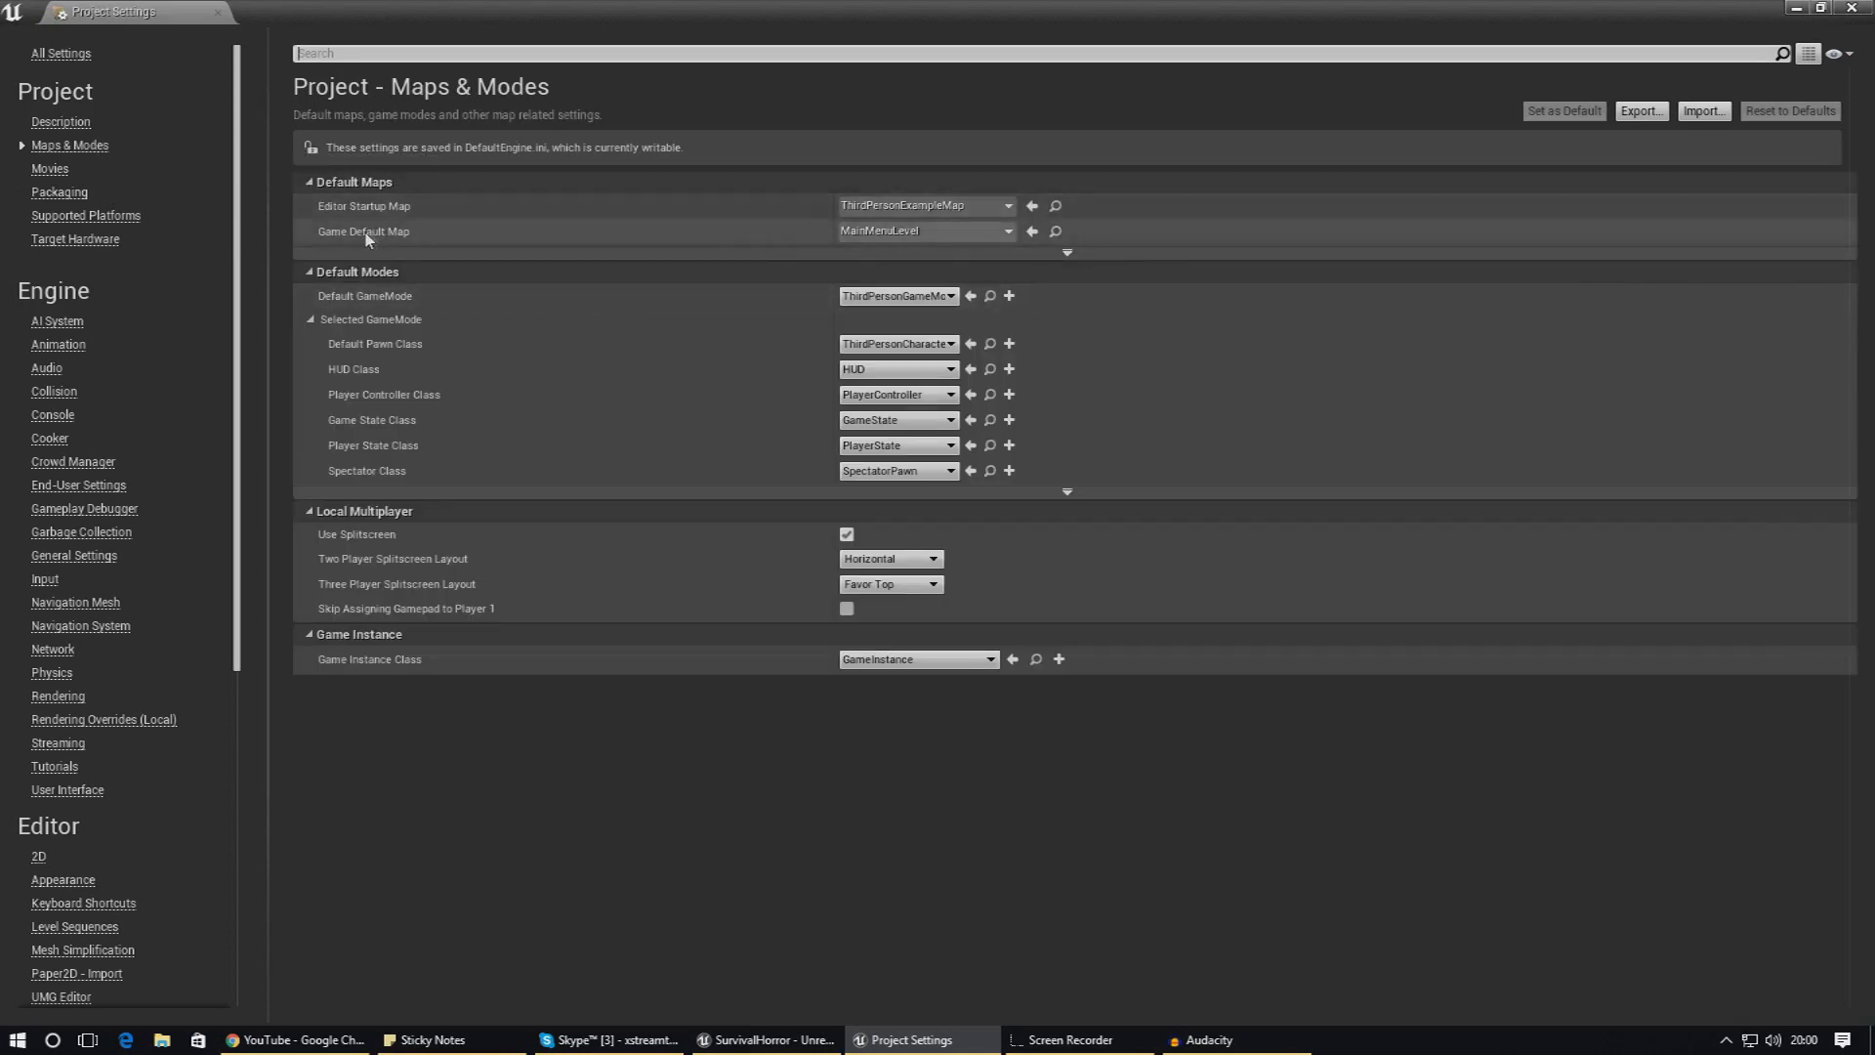
click(867, 237)
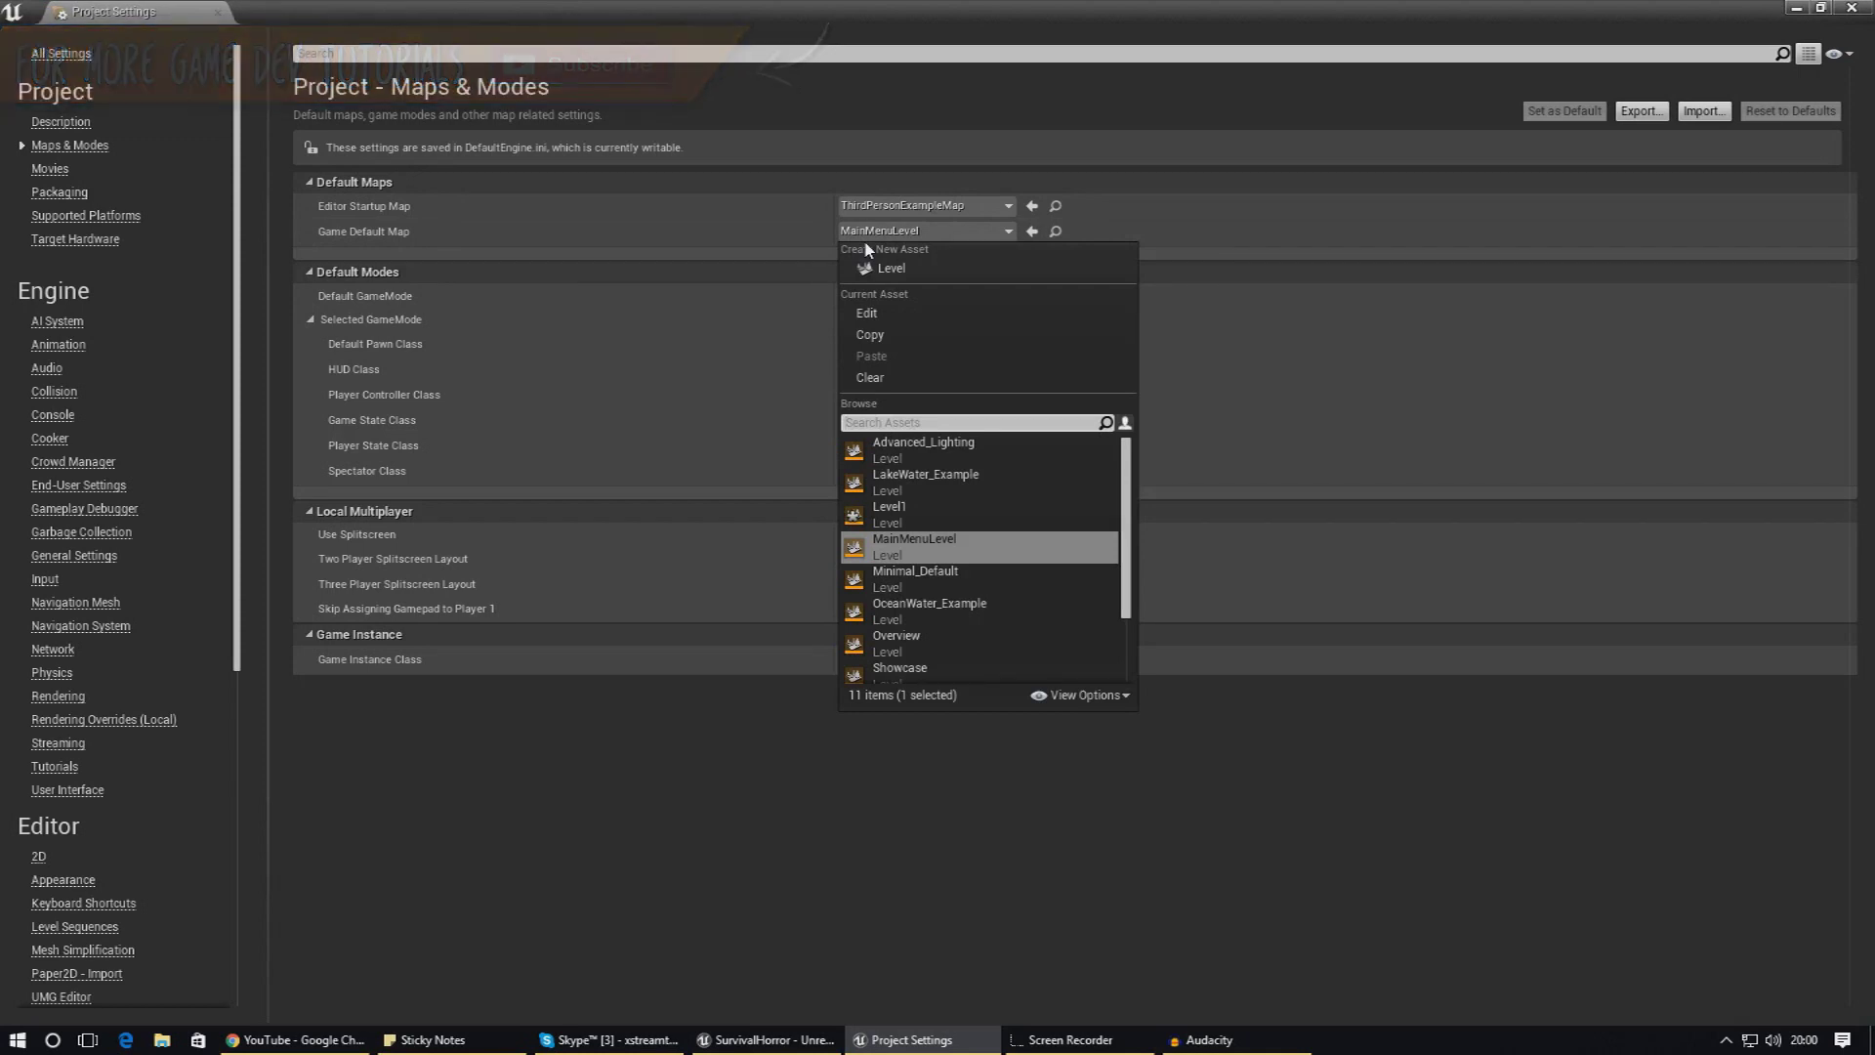
click(881, 235)
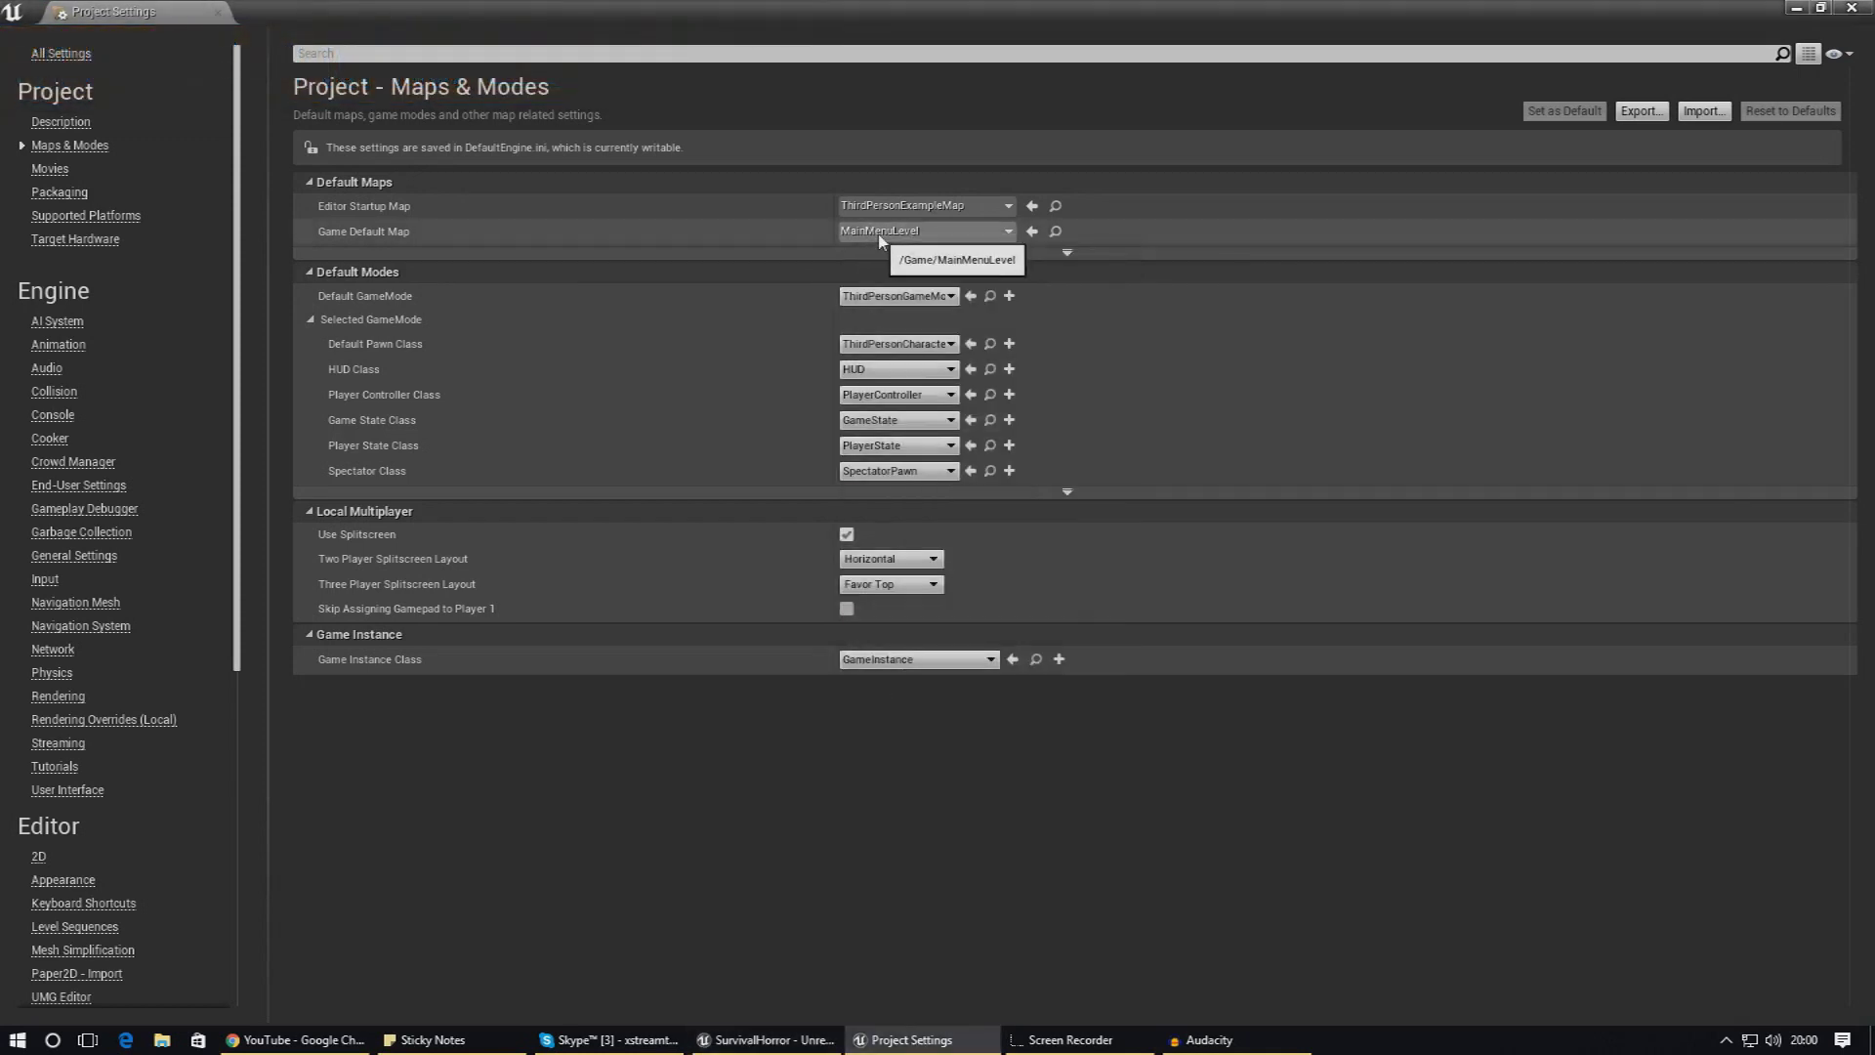
click(882, 235)
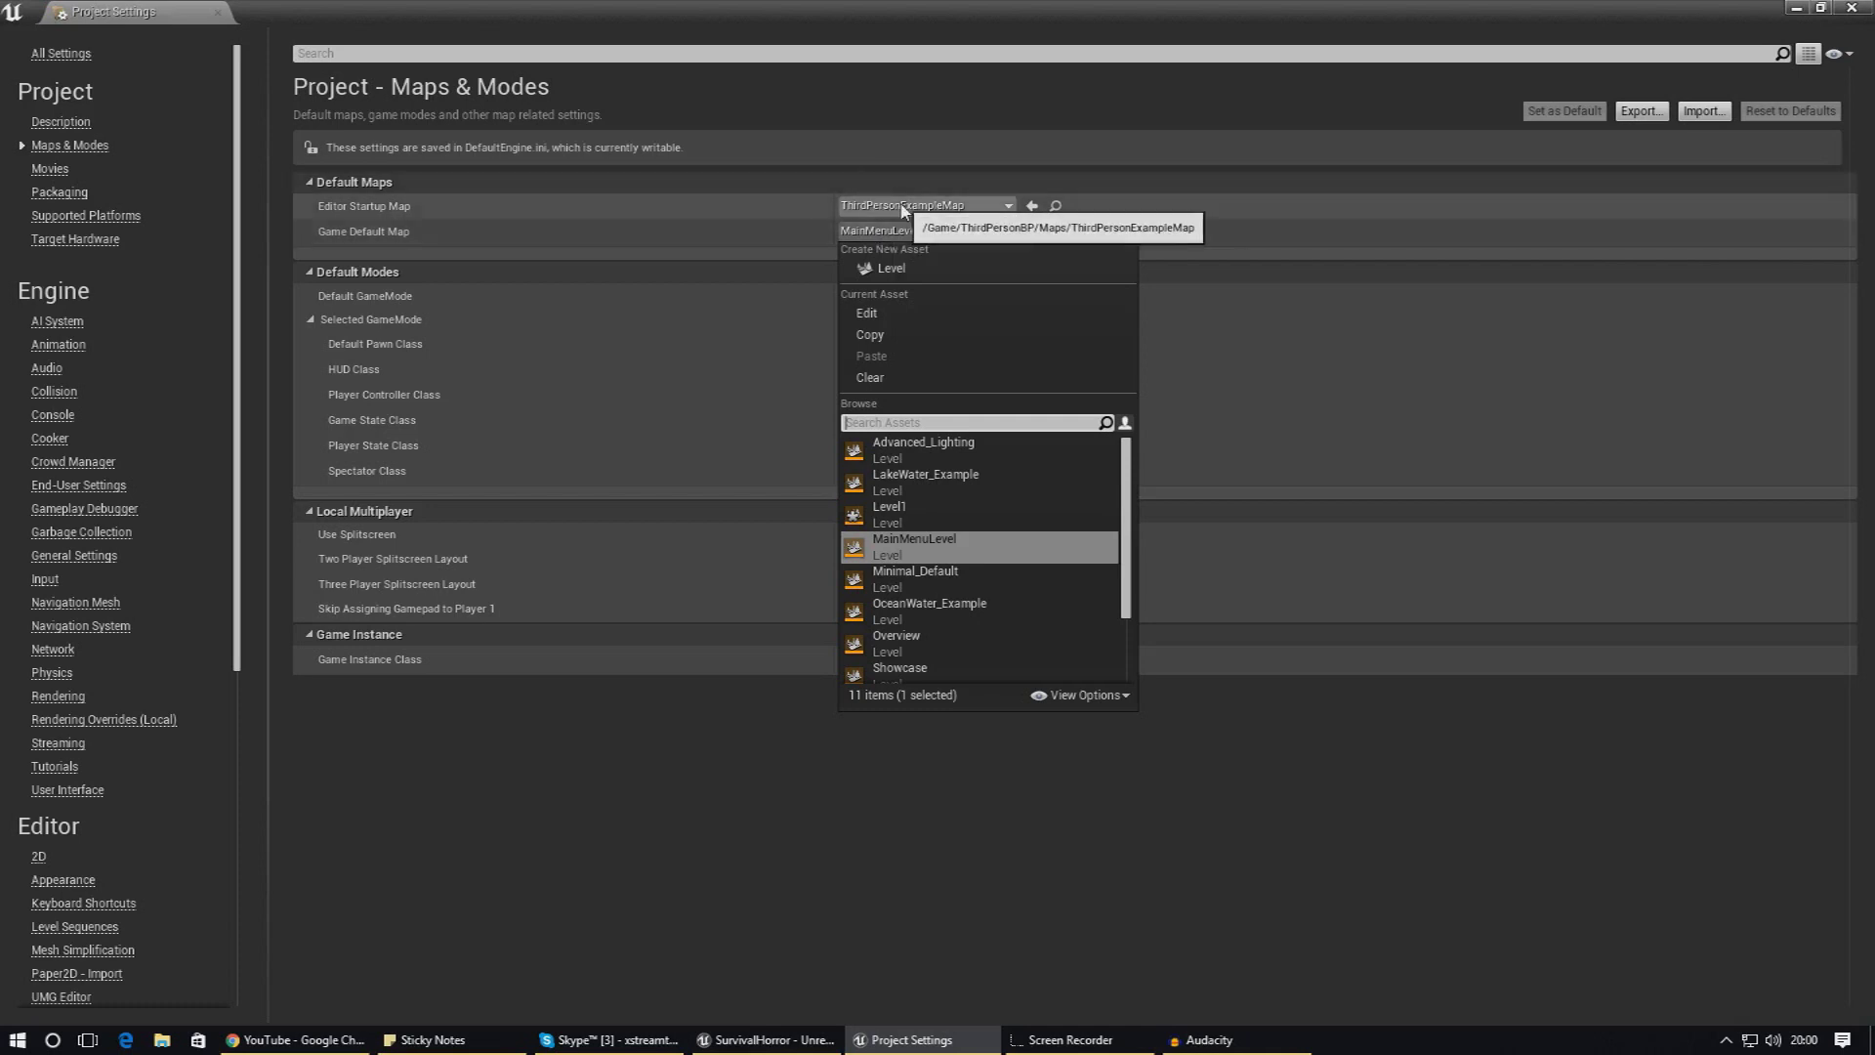
click(935, 134)
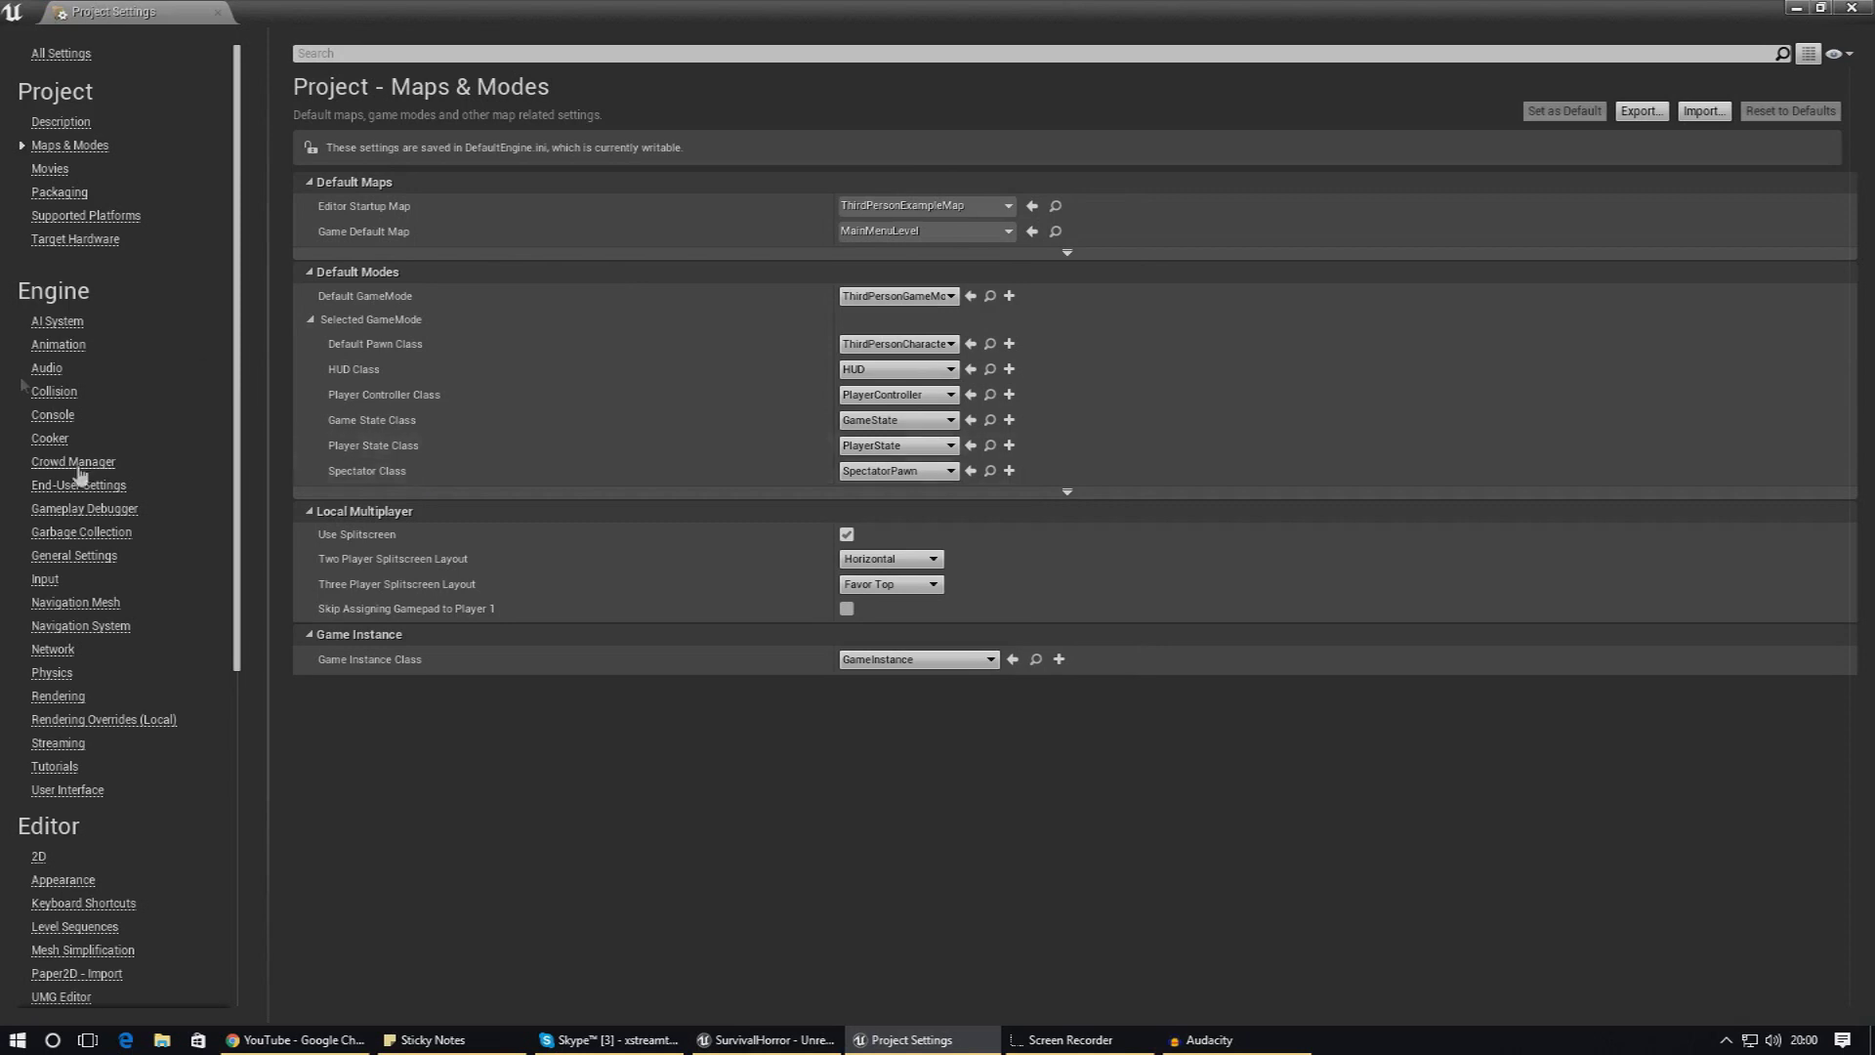
scroll(127, 489, down, 10)
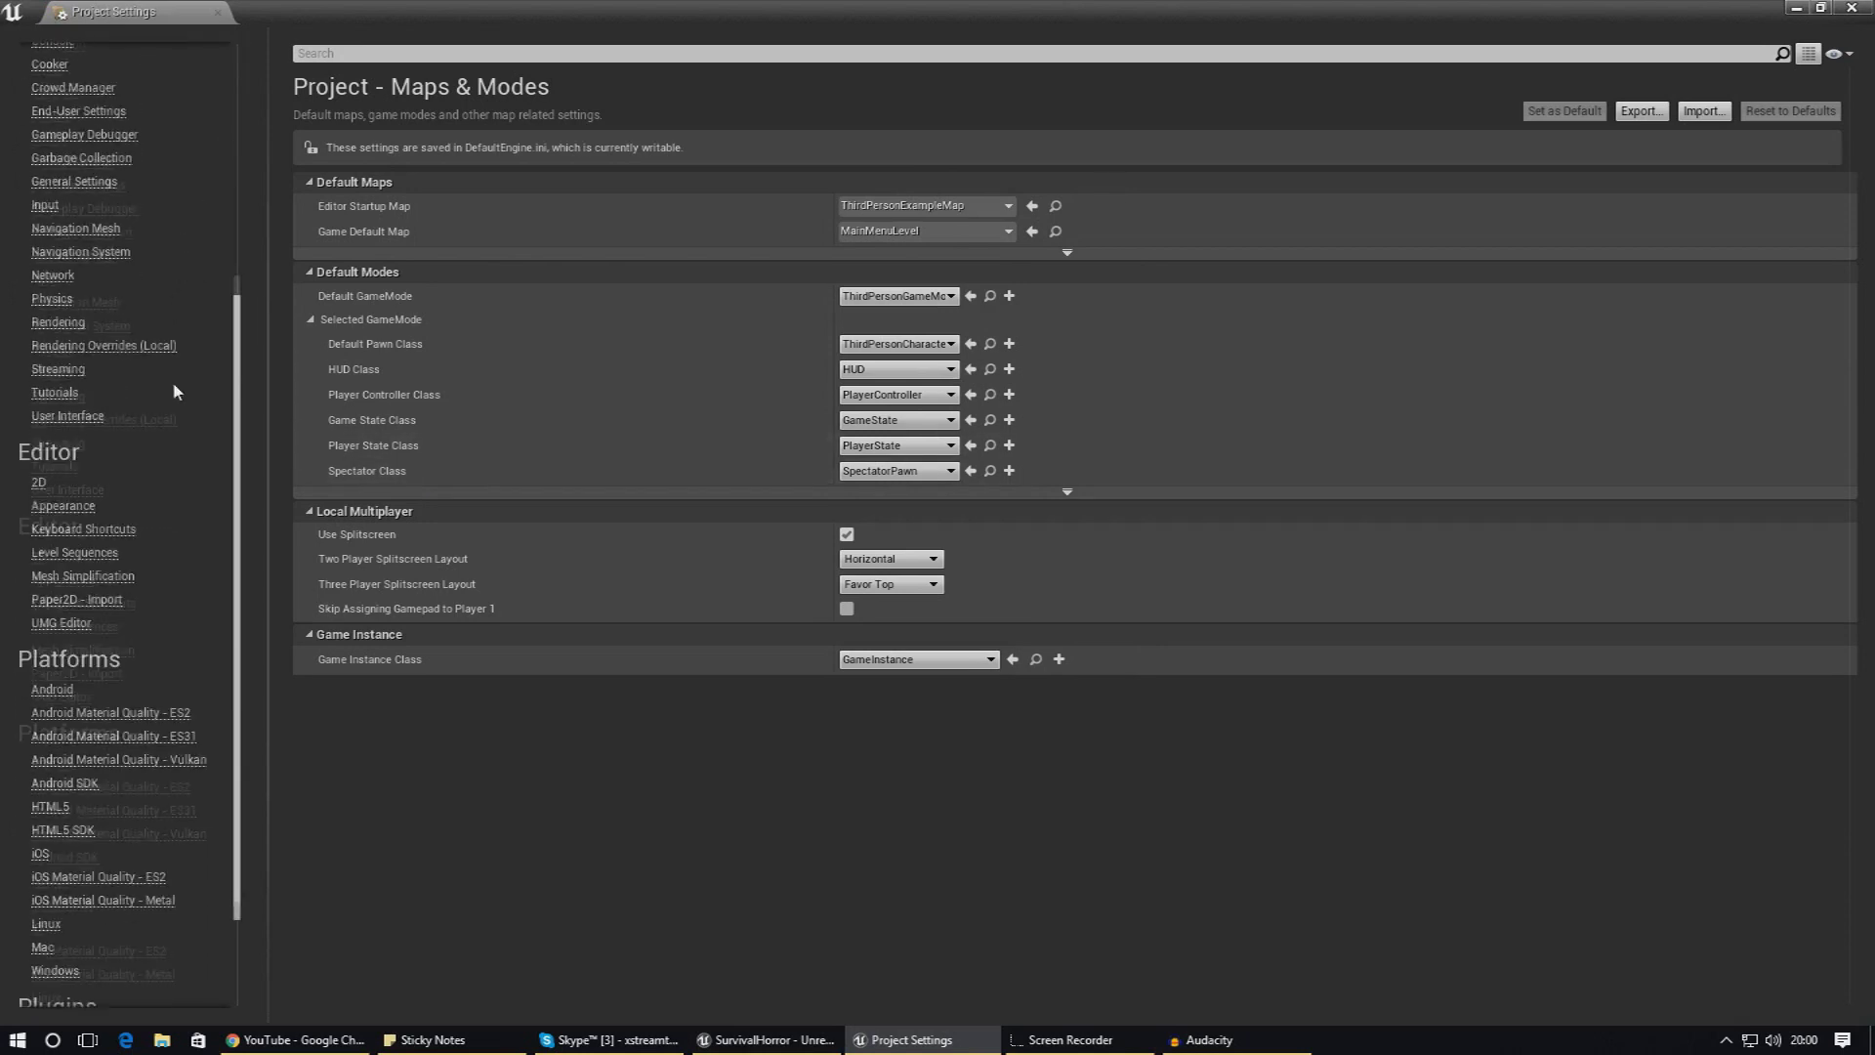
click(217, 12)
click(21, 35)
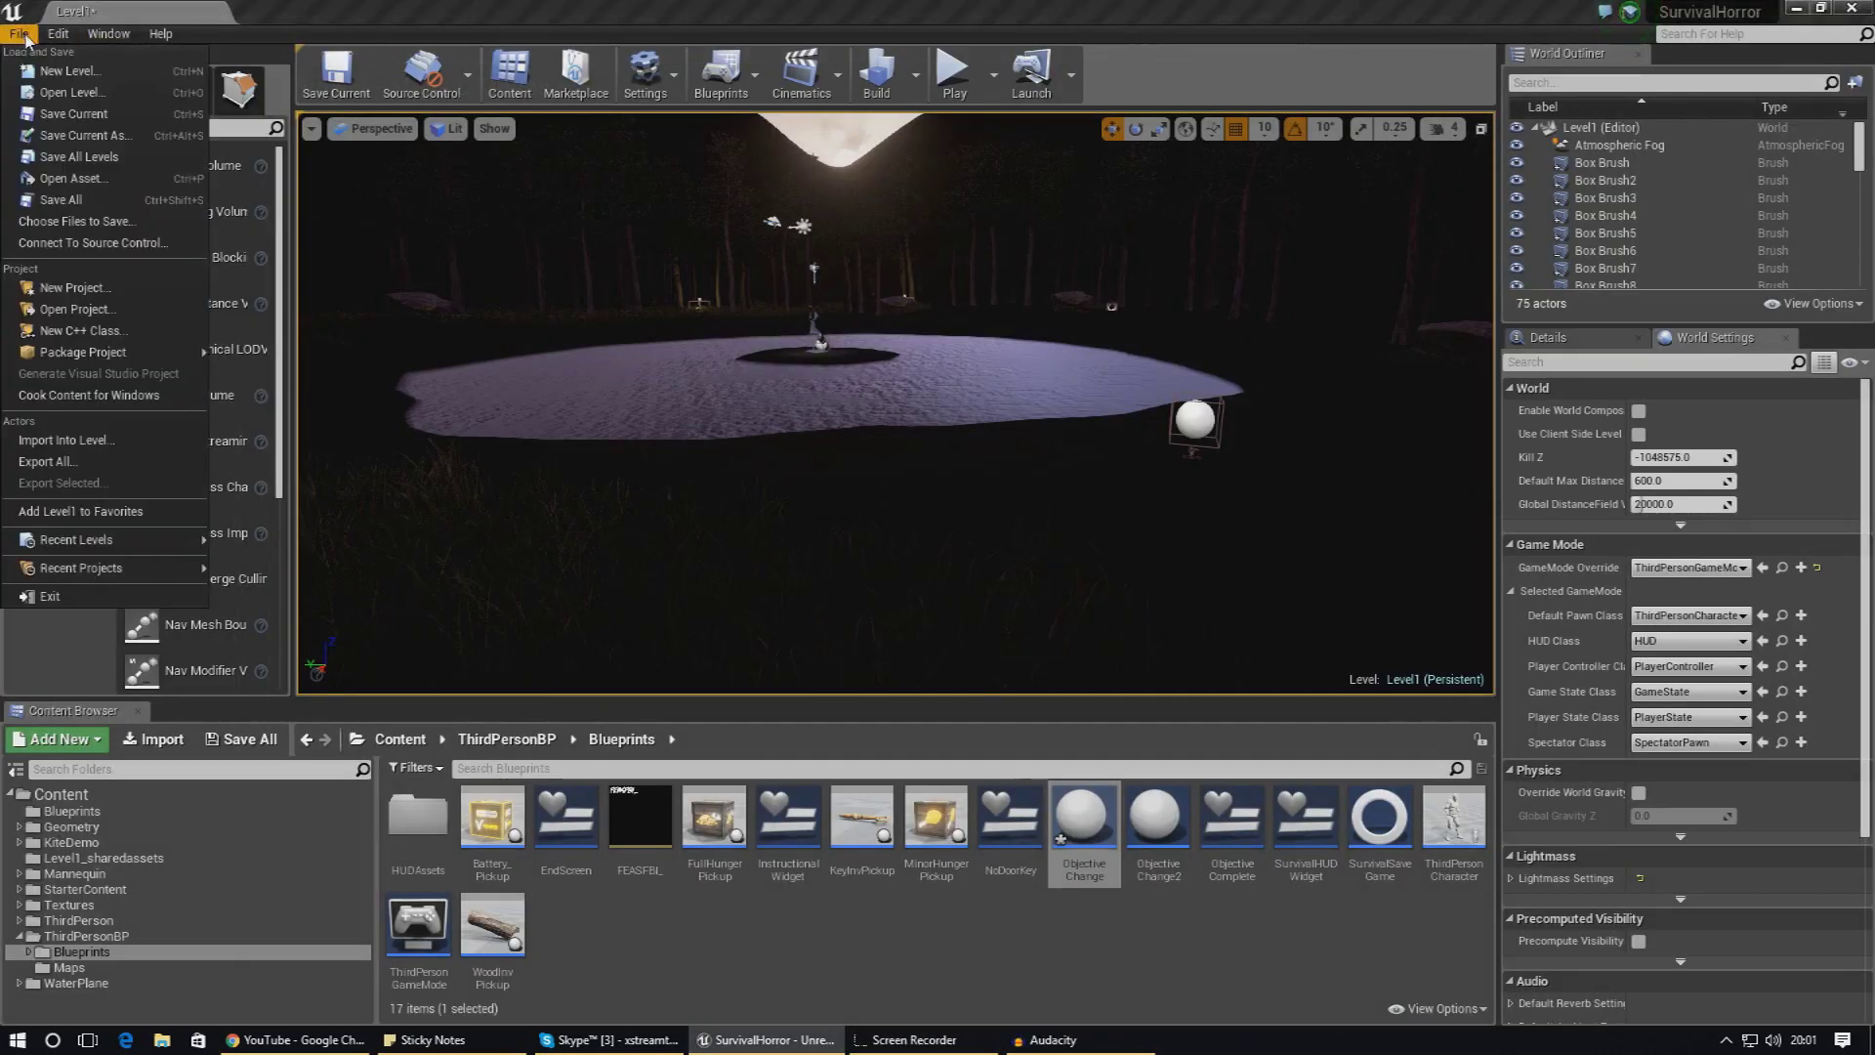
right_drag(600, 430, 450, 450)
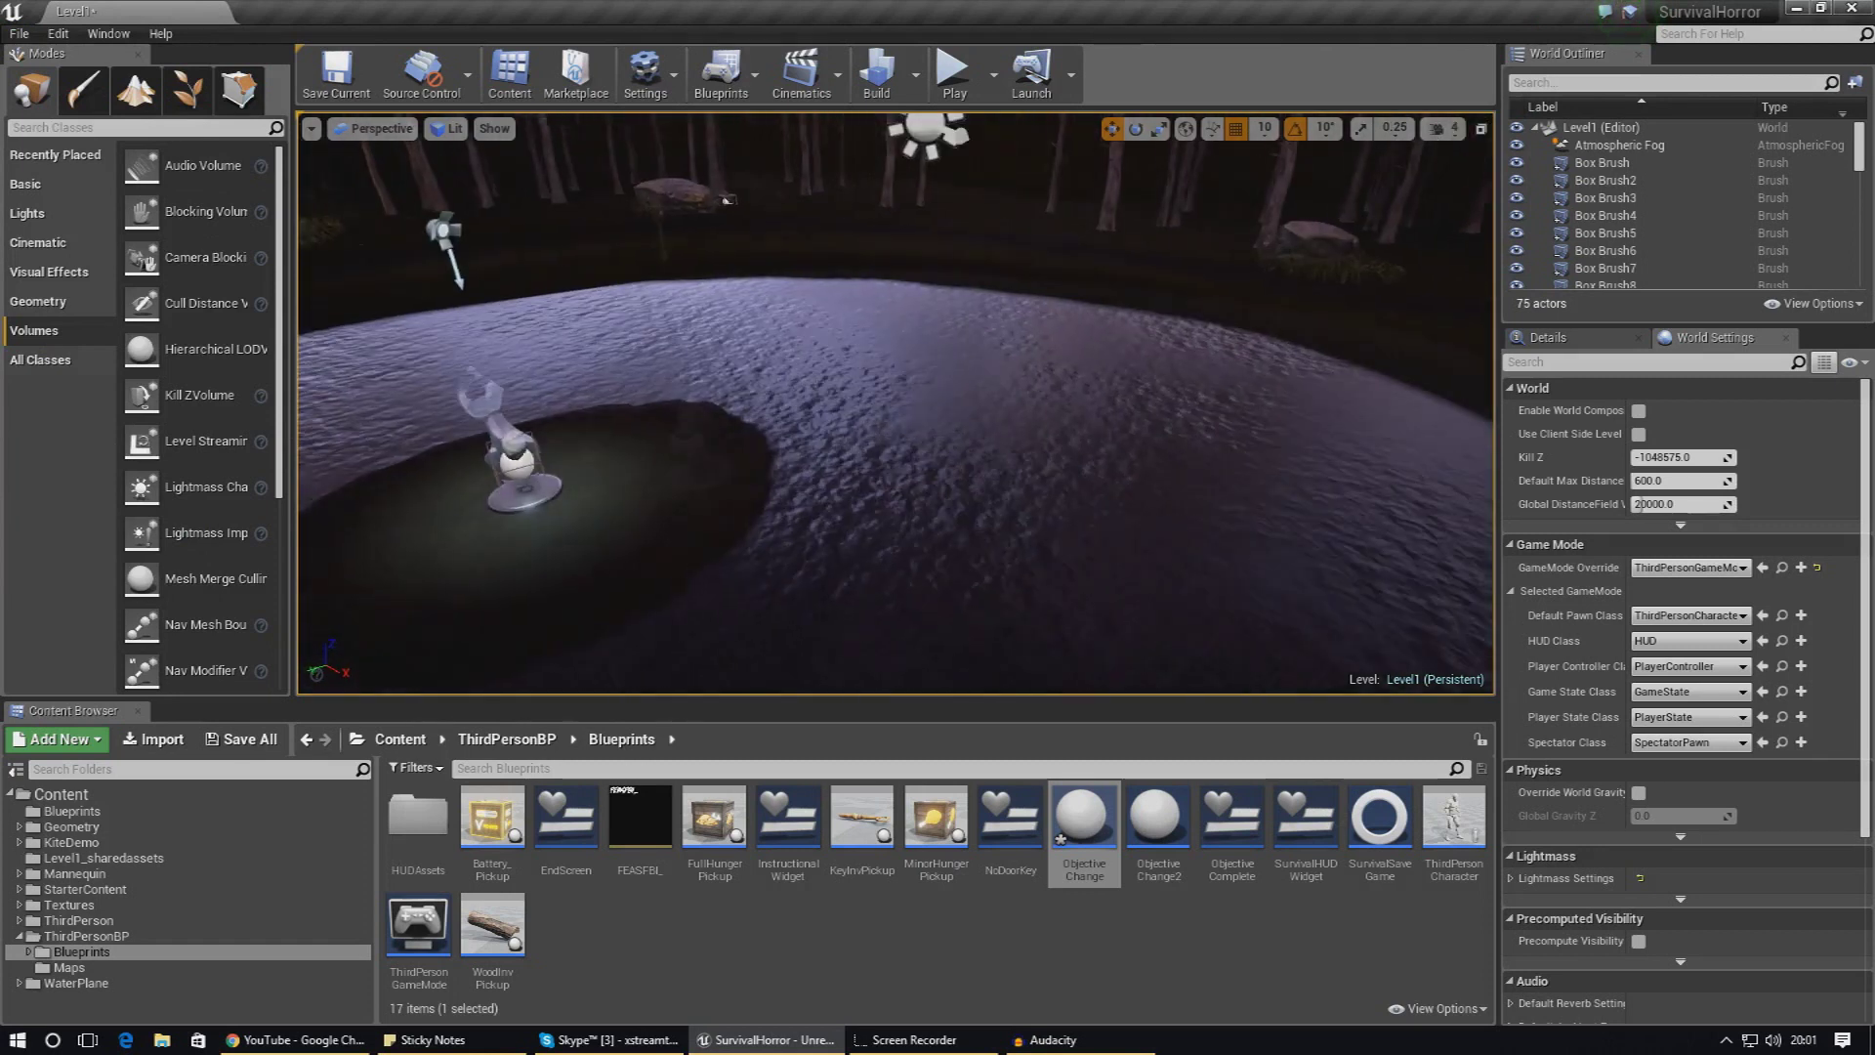
right_drag(337, 469, 607, 438)
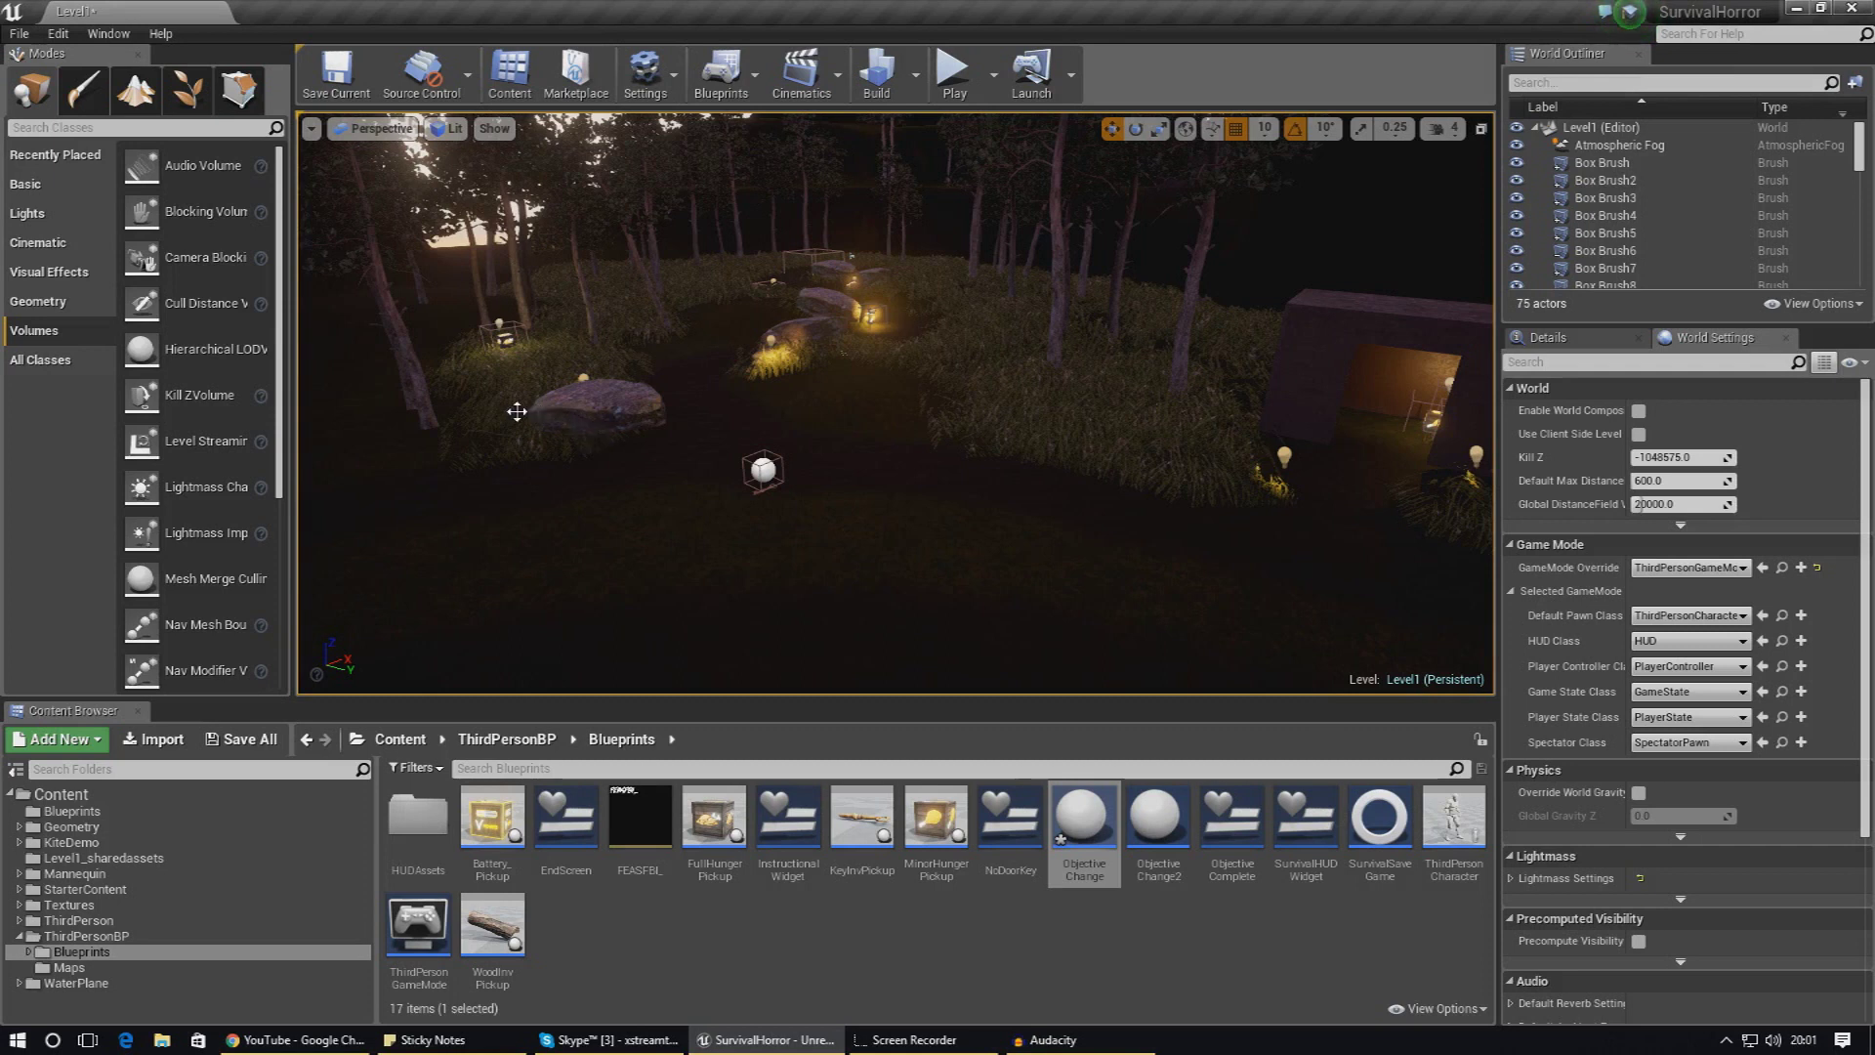
Step: Package the project for Windows (64-bit) into the HorroRelease folder on the desktop
click(23, 34)
mouse_move(107, 354)
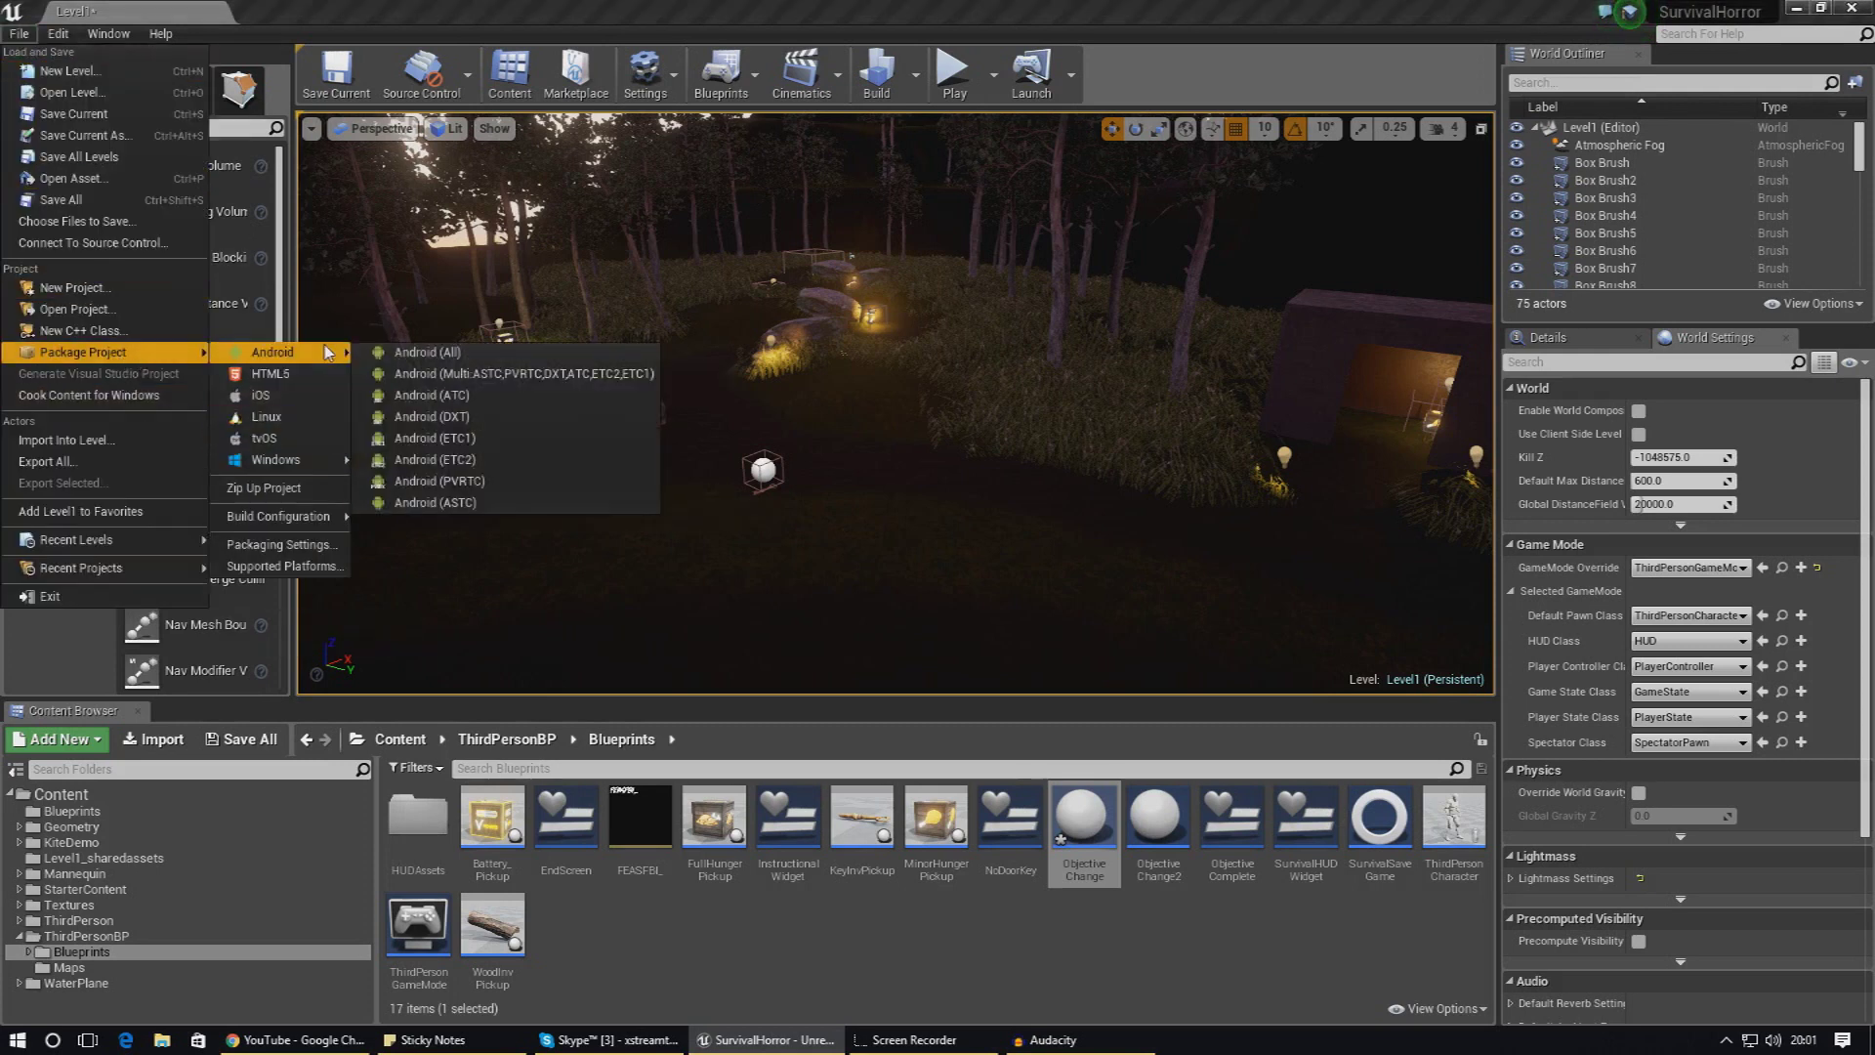
mouse_move(314, 465)
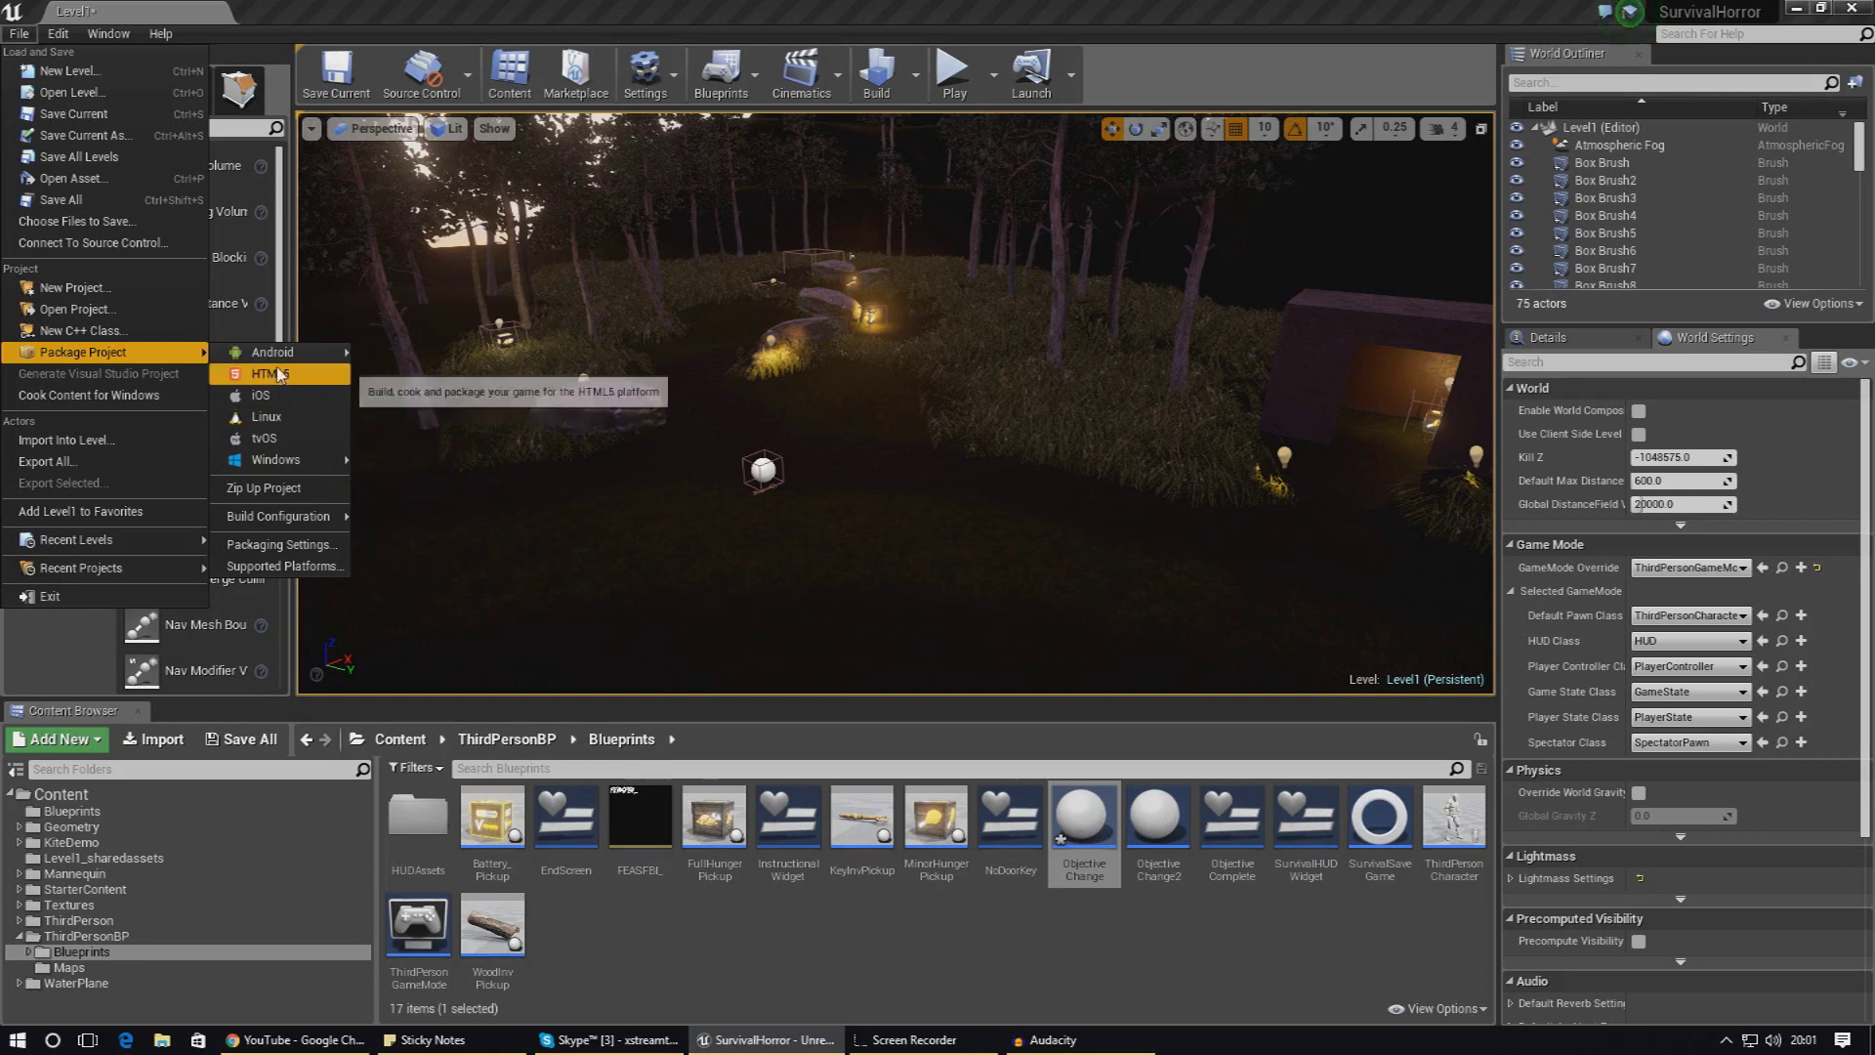
mouse_move(279, 364)
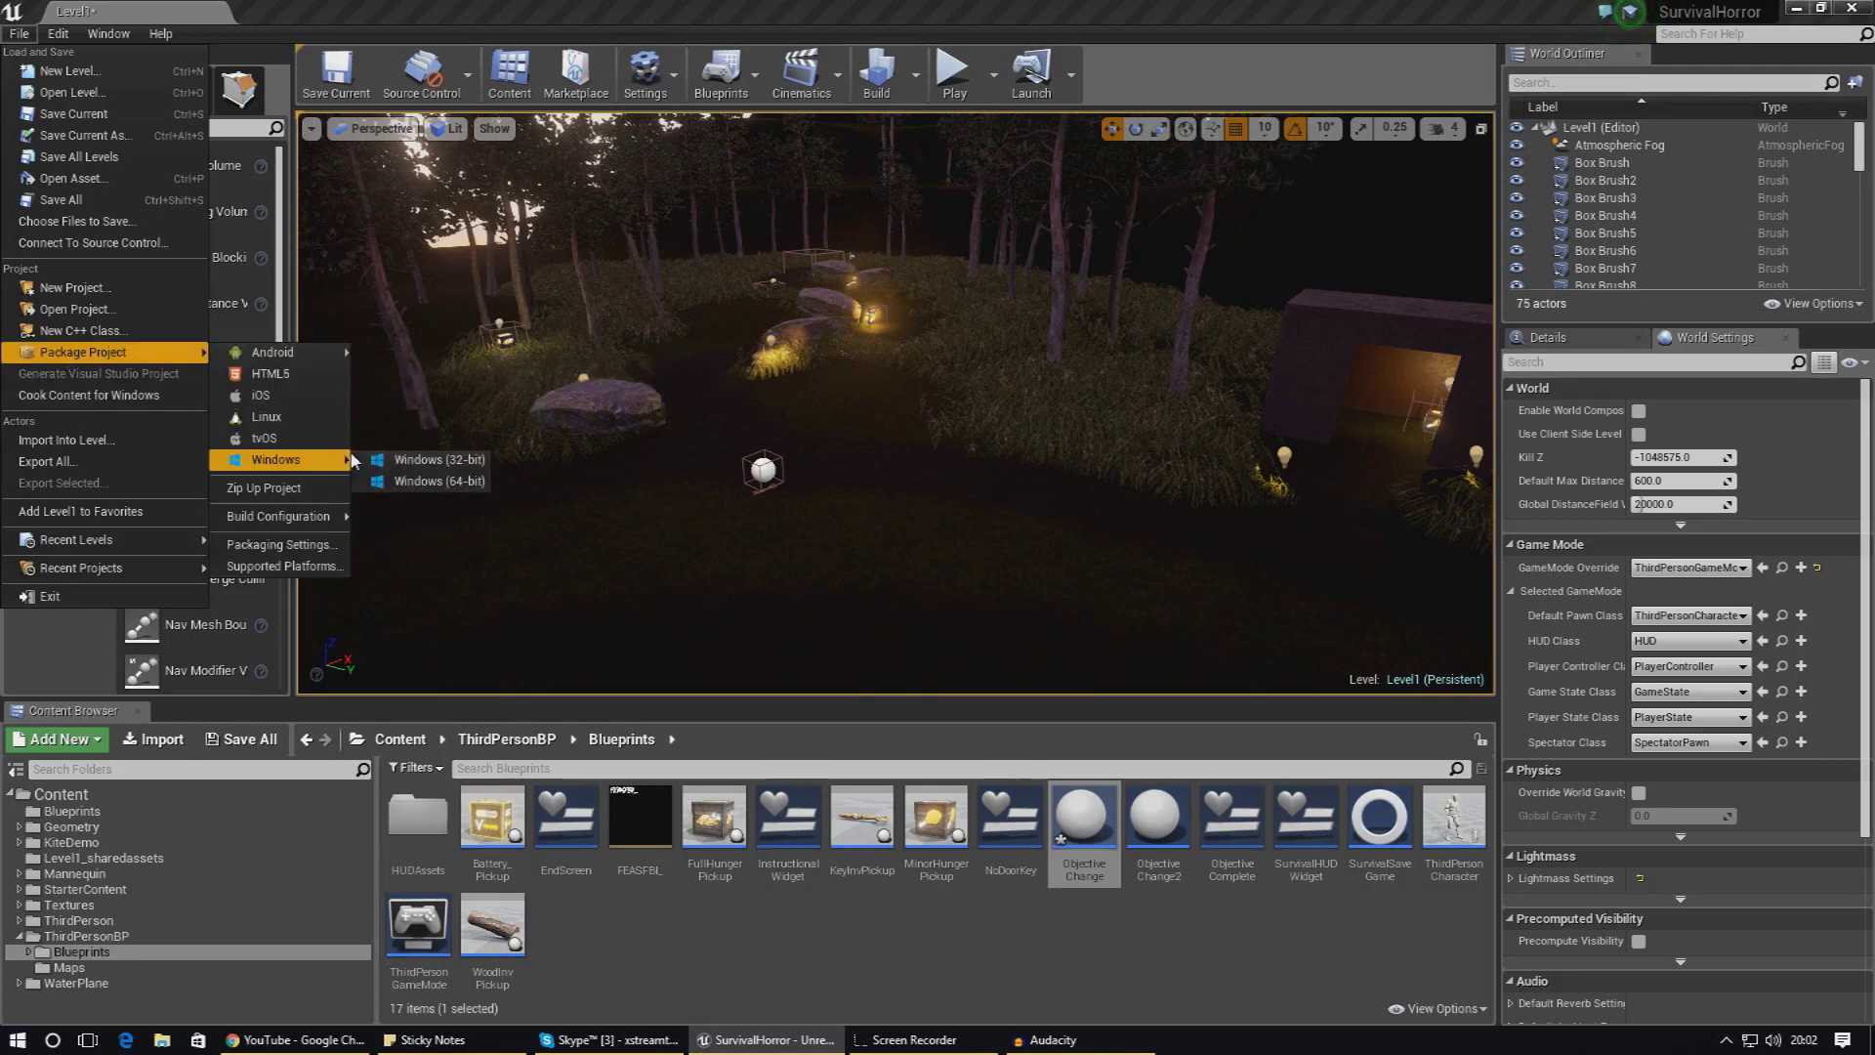
click(440, 481)
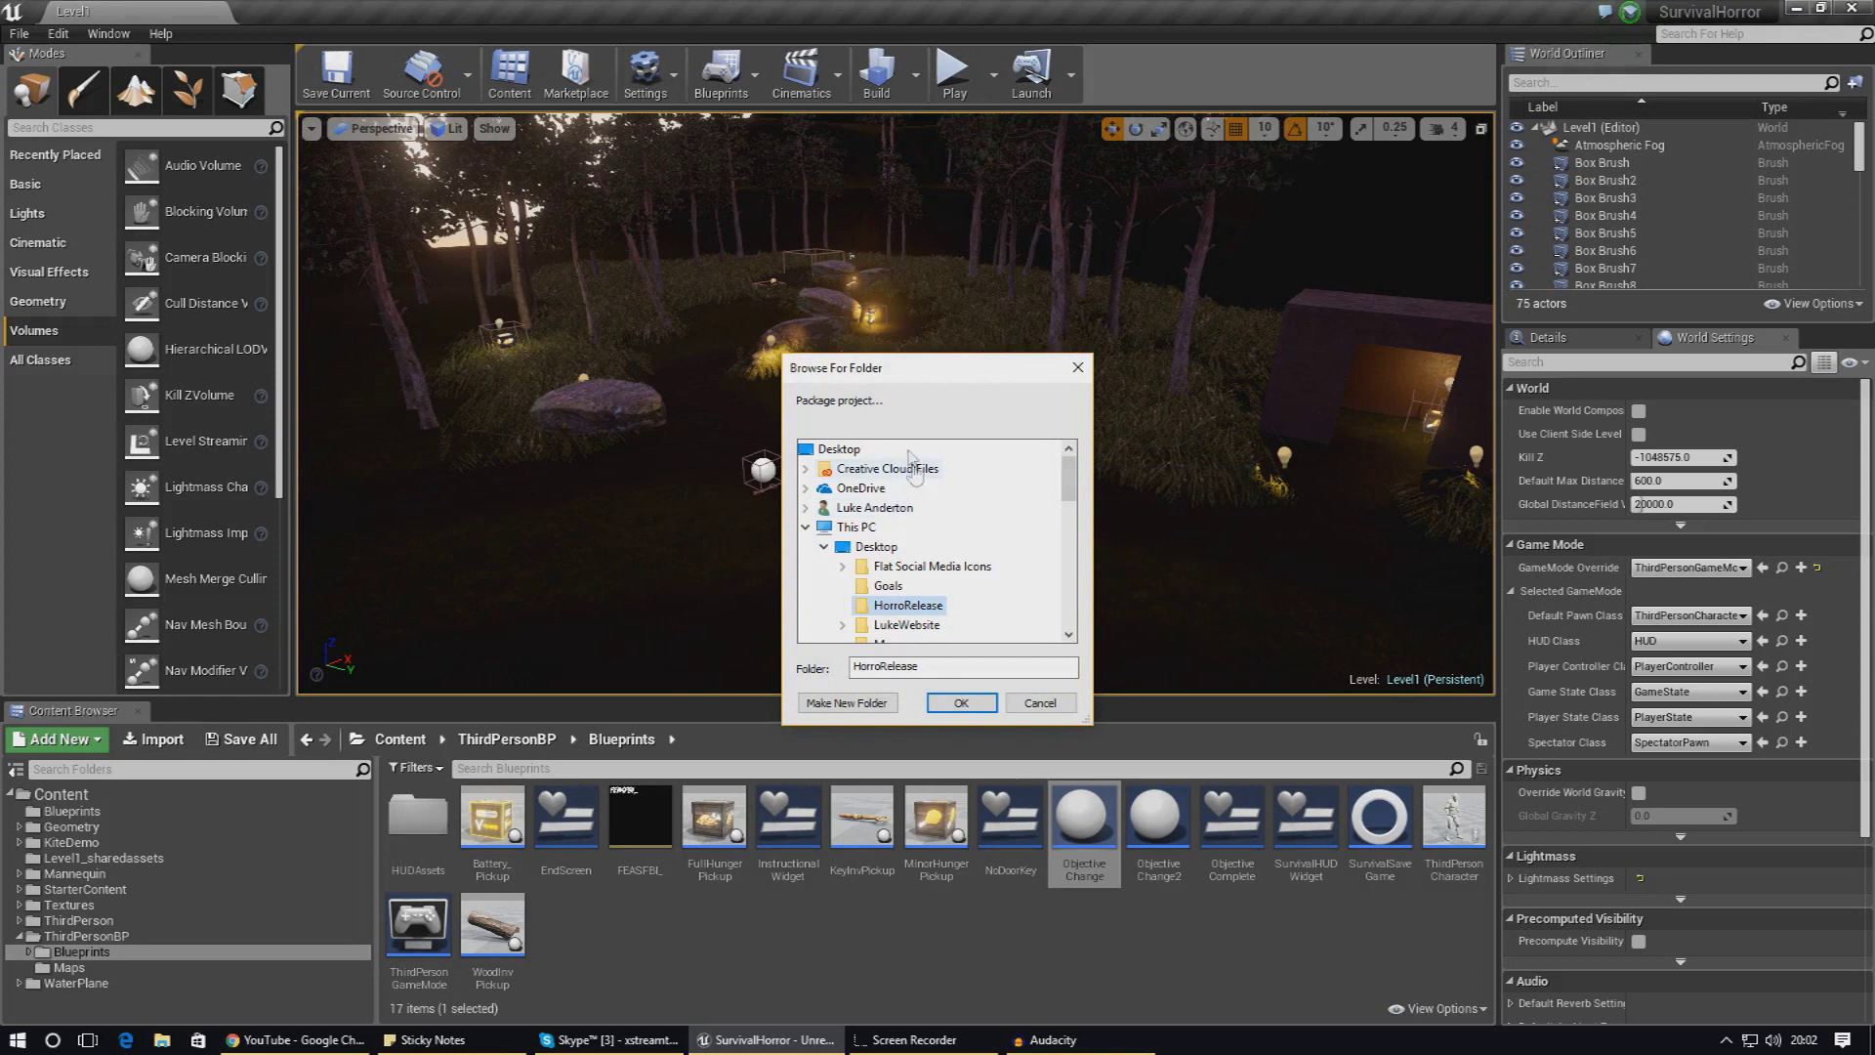
drag(888, 376, 649, 286)
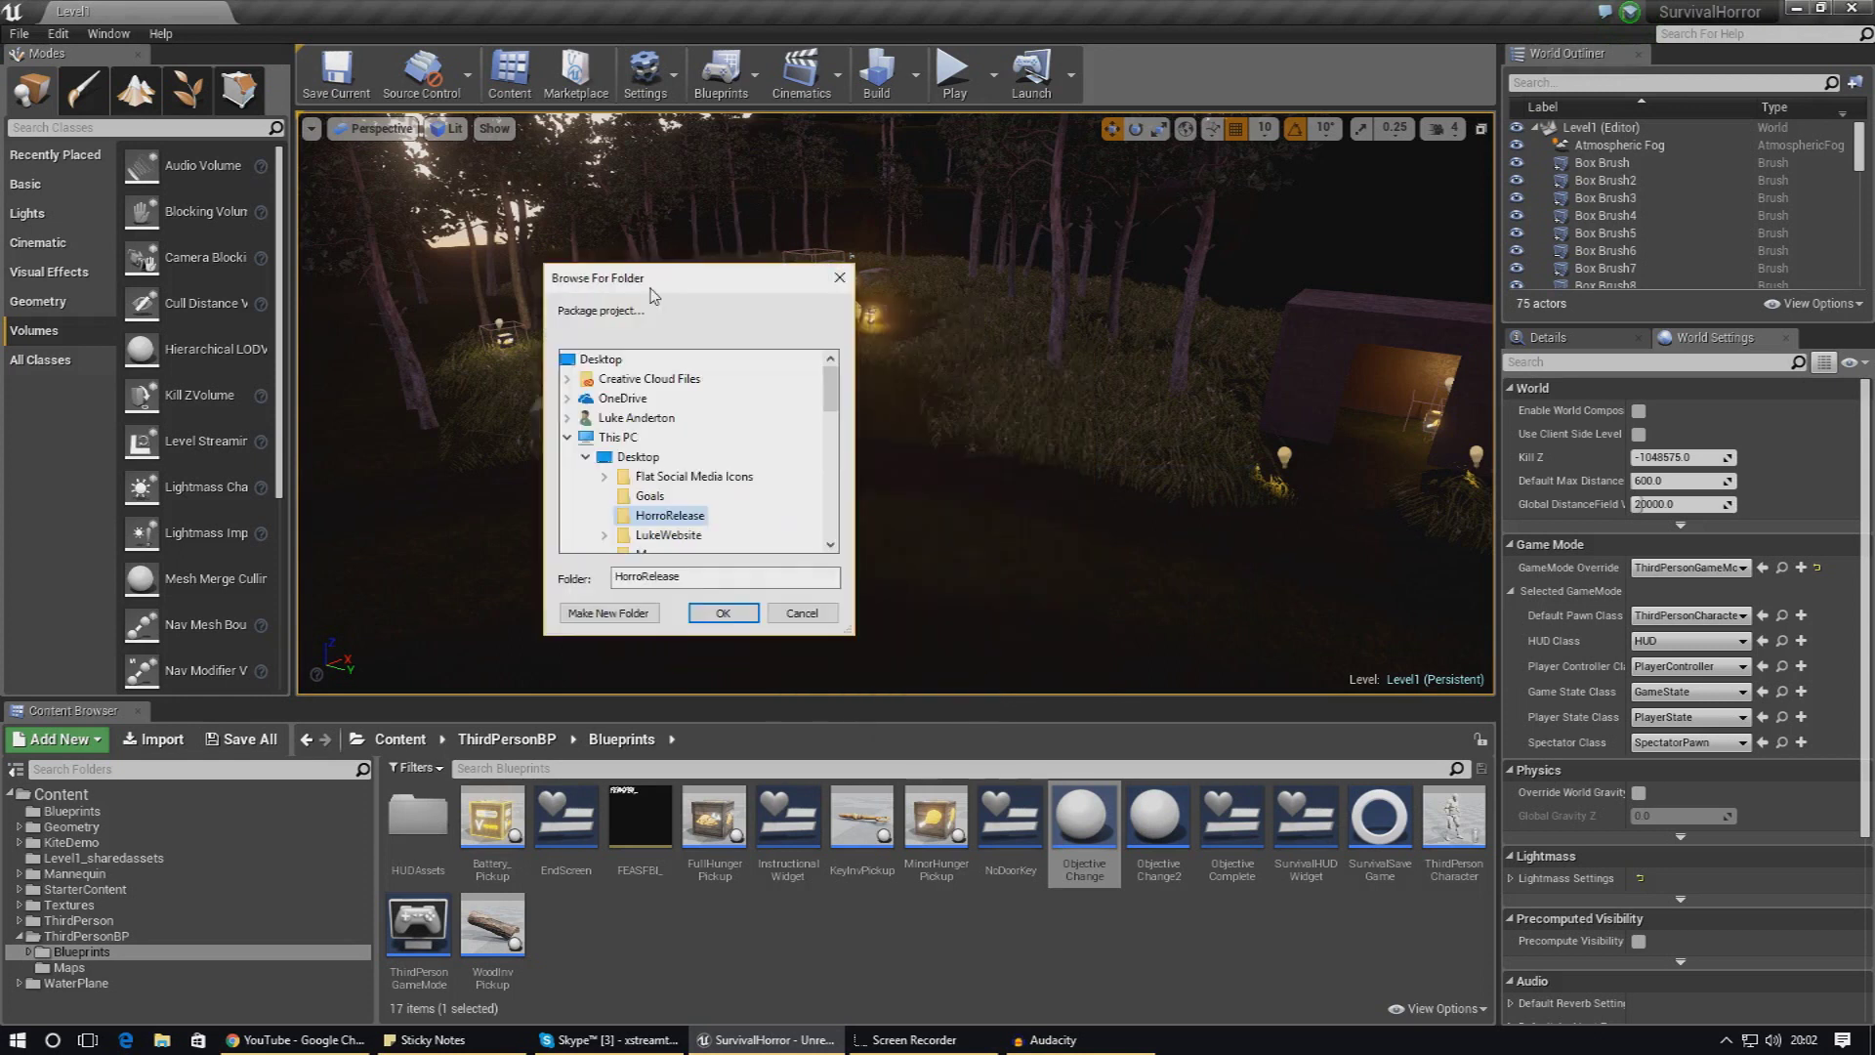
click(722, 612)
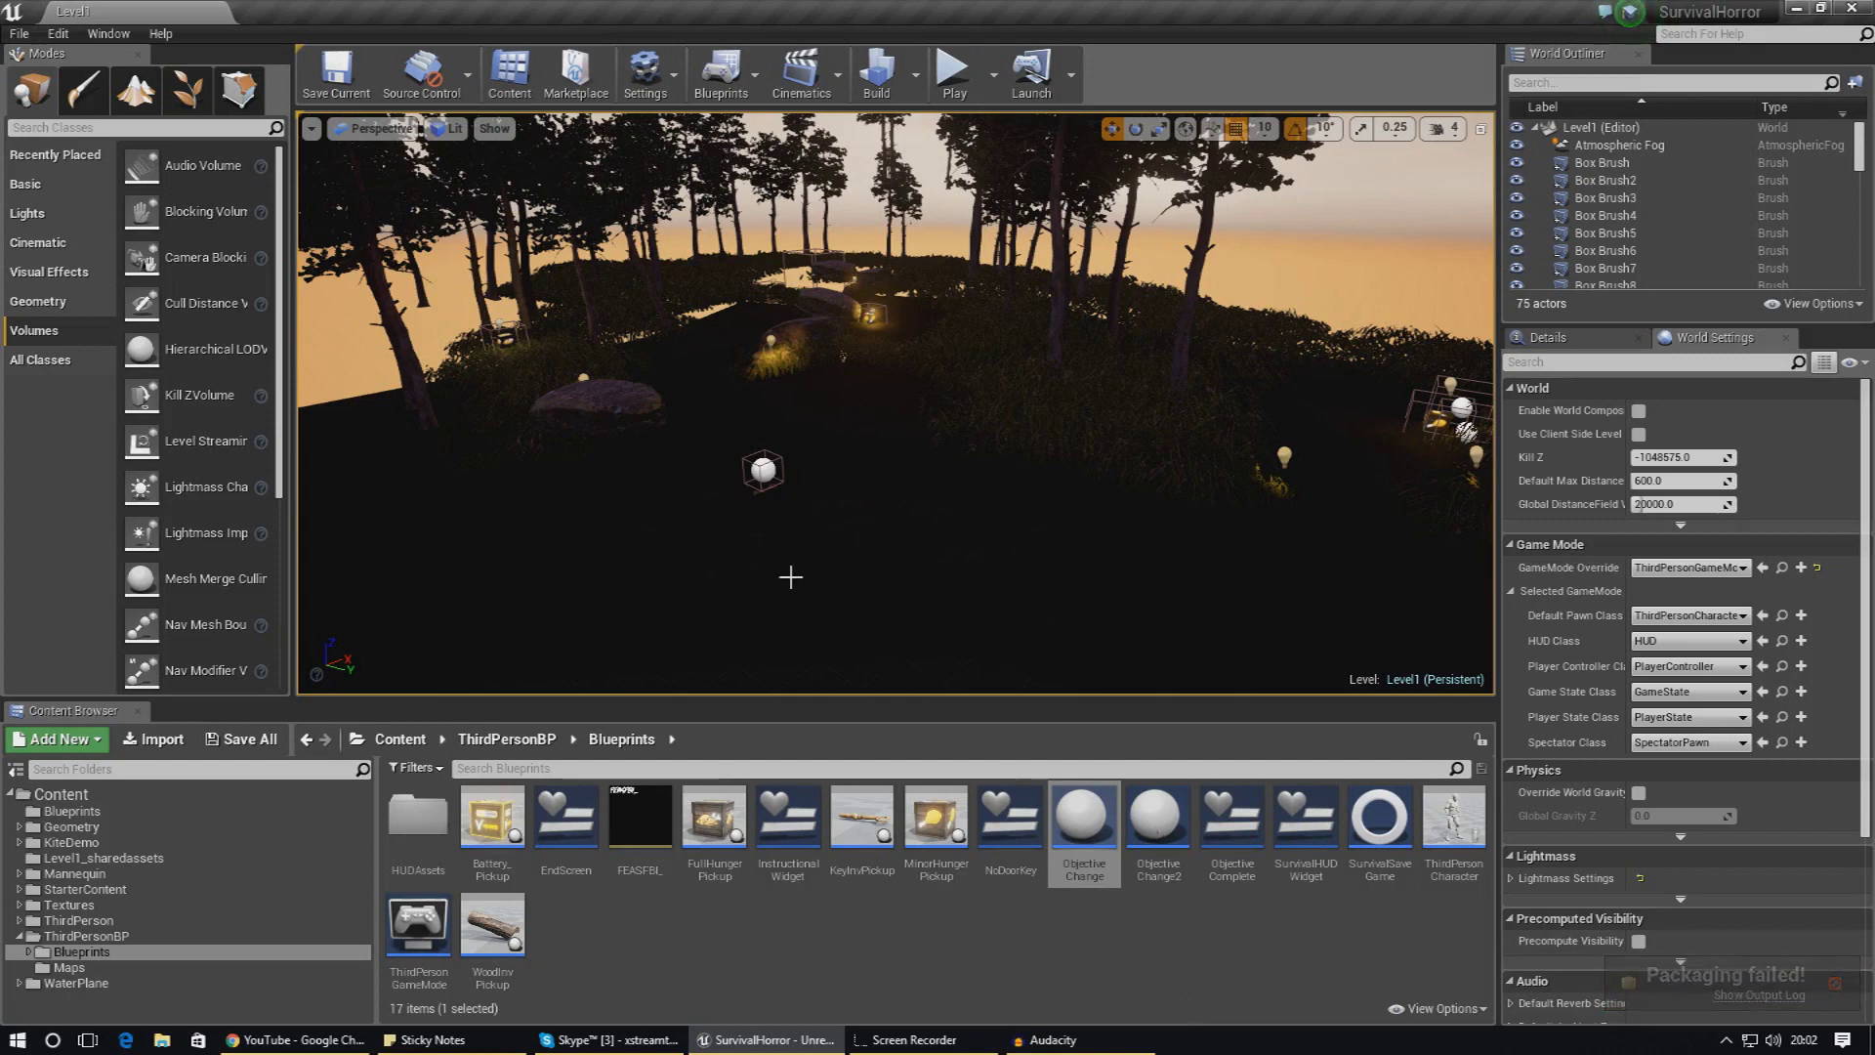
right_drag(787, 576, 967, 596)
right_drag(899, 527, 709, 402)
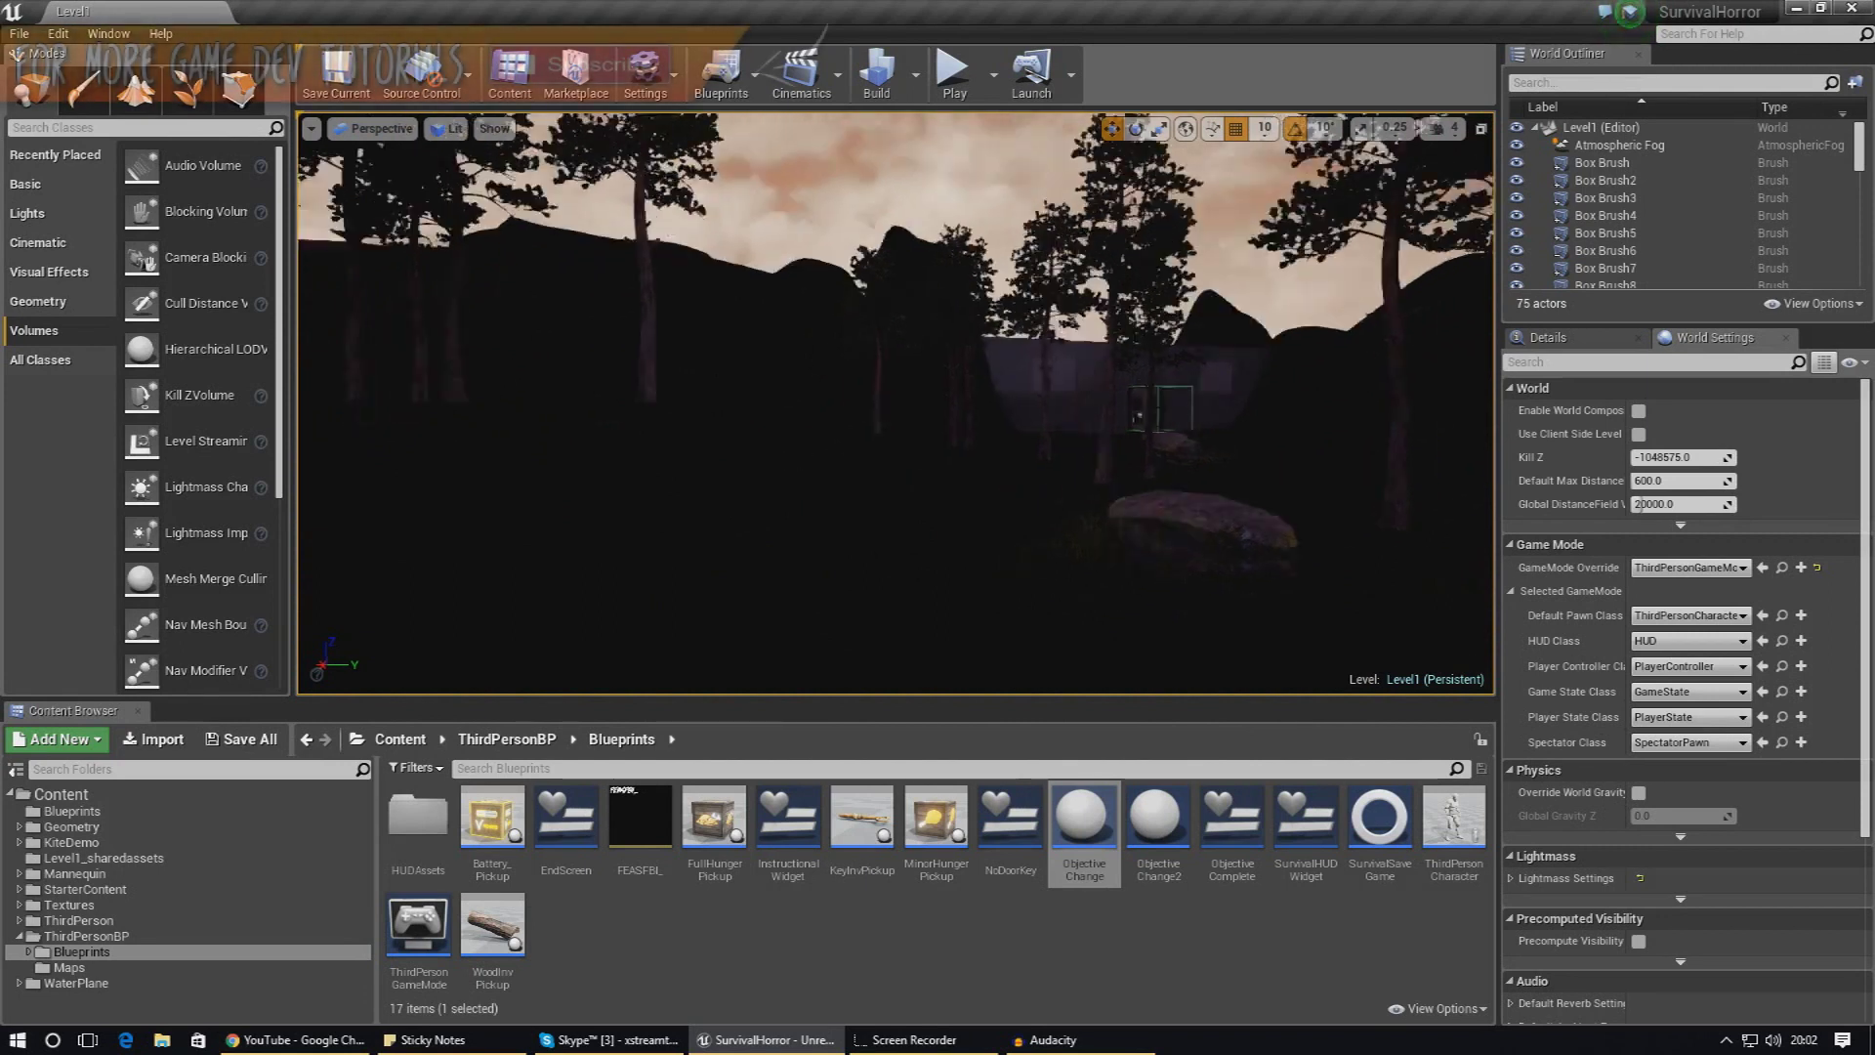
right_drag(750, 518, 849, 452)
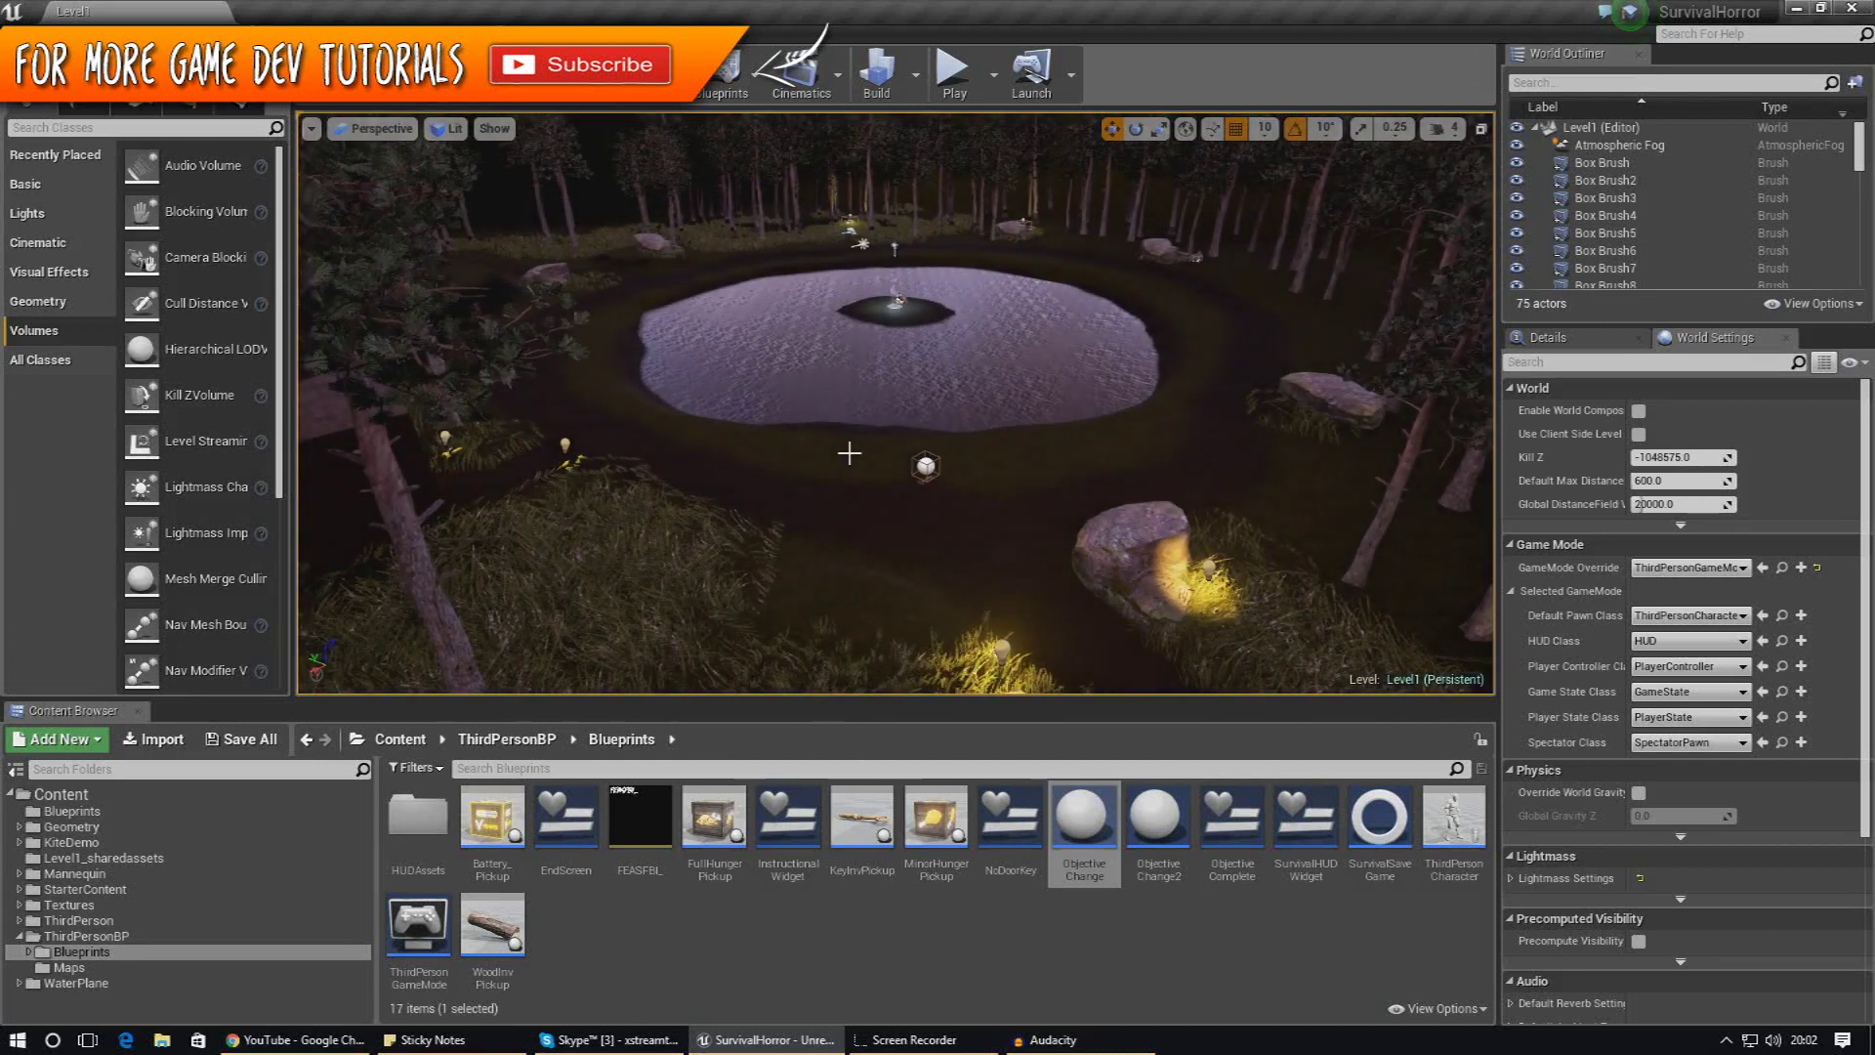